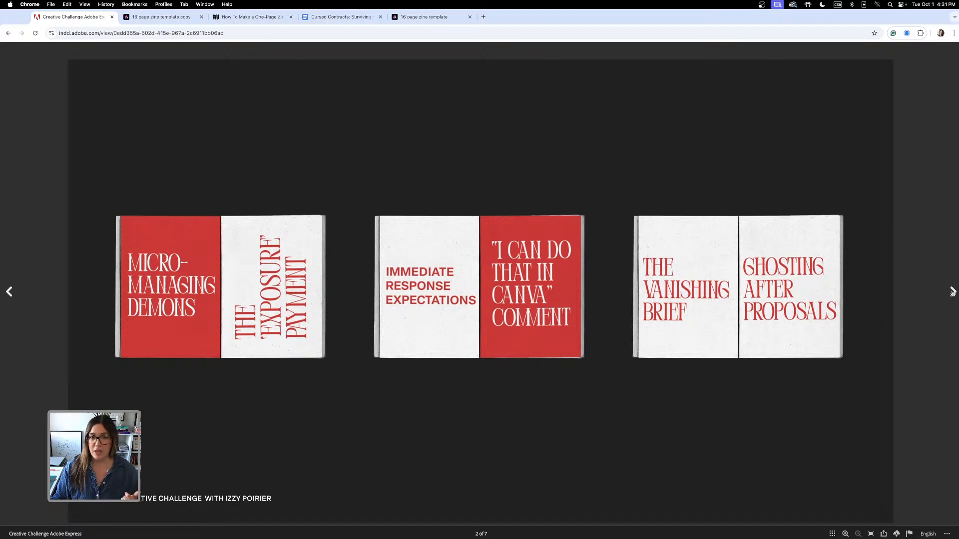
# Examine the zine-folding photo slide and both pages of the "16 page zine template copy" document, ending on page 1.
pyautogui.click(952, 292)
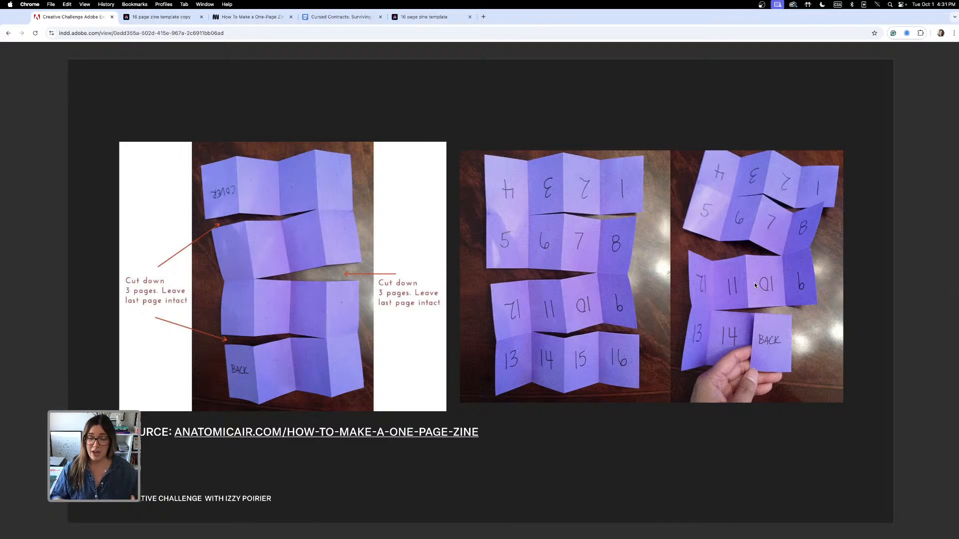
pyautogui.click(158, 17)
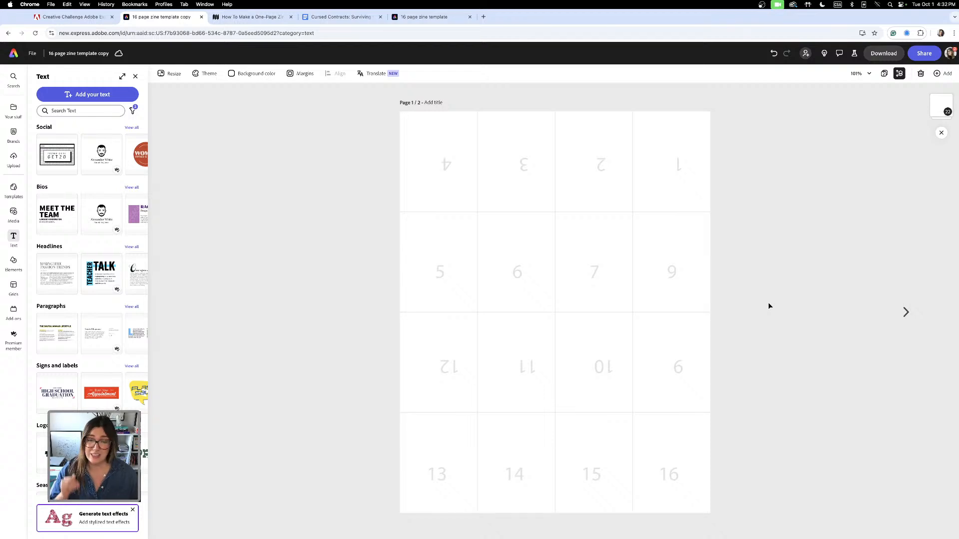
pyautogui.click(883, 75)
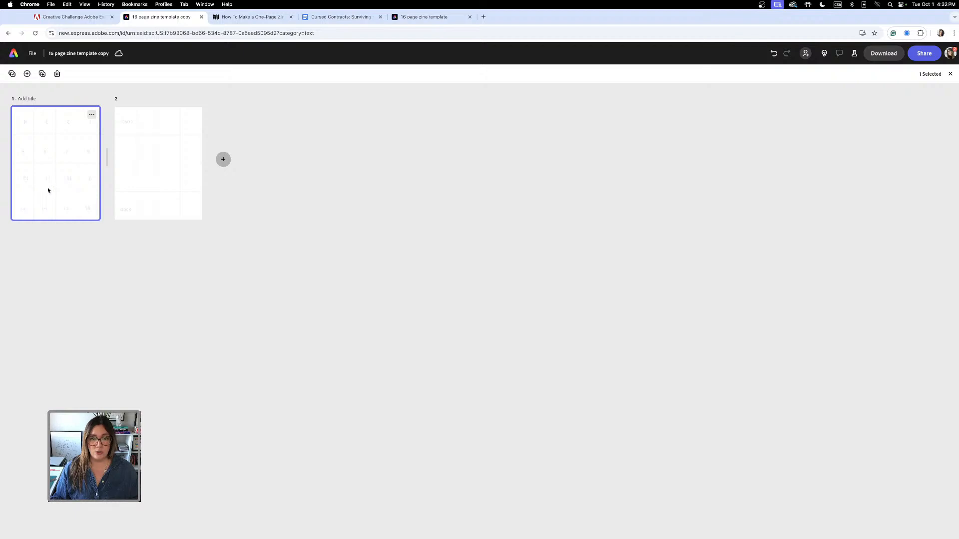
pyautogui.doubleClick(48, 190)
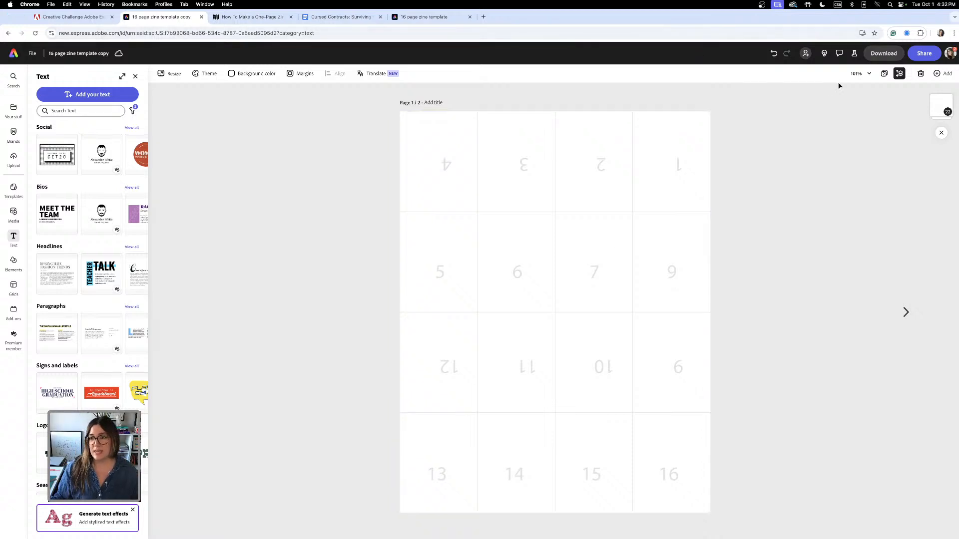
pyautogui.click(883, 74)
pyautogui.doubleClick(147, 174)
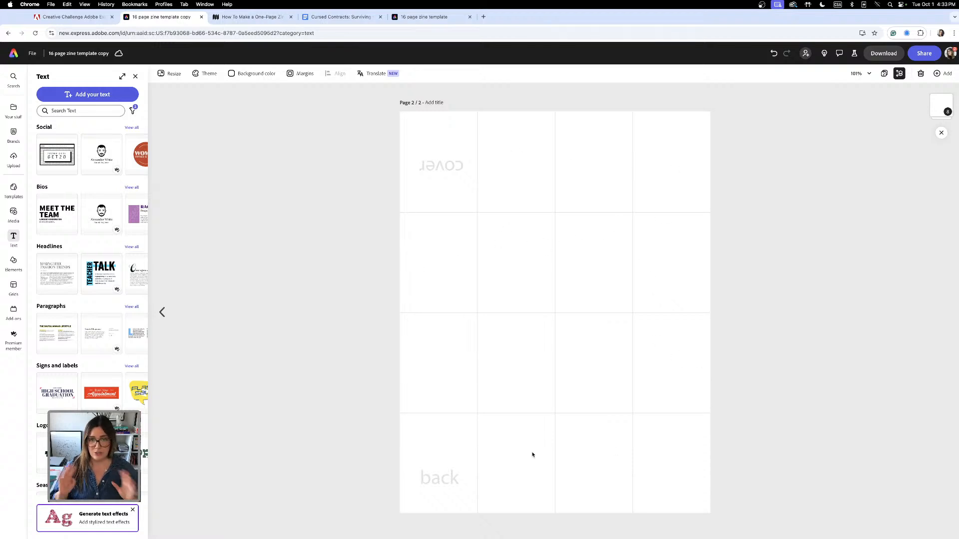
pyautogui.click(884, 75)
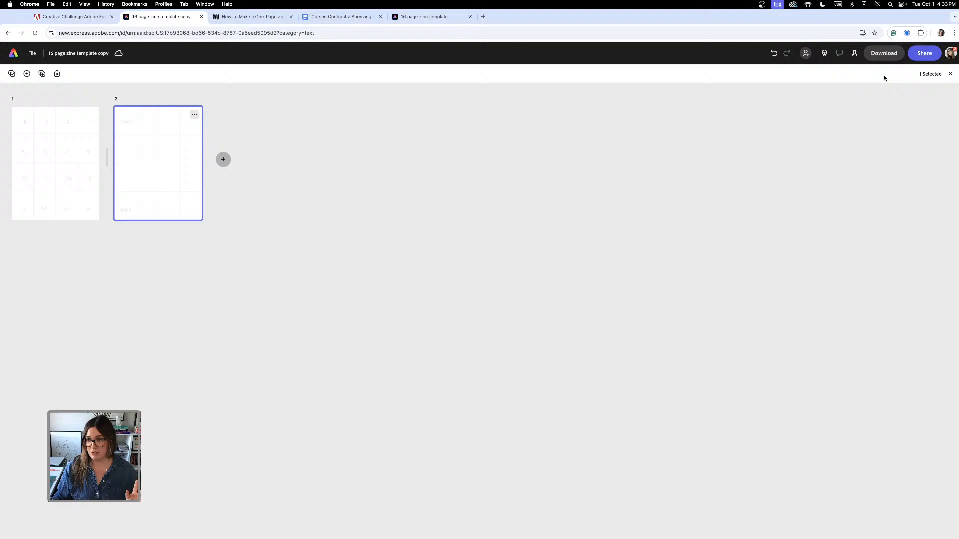
pyautogui.click(43, 189)
pyautogui.doubleClick(45, 184)
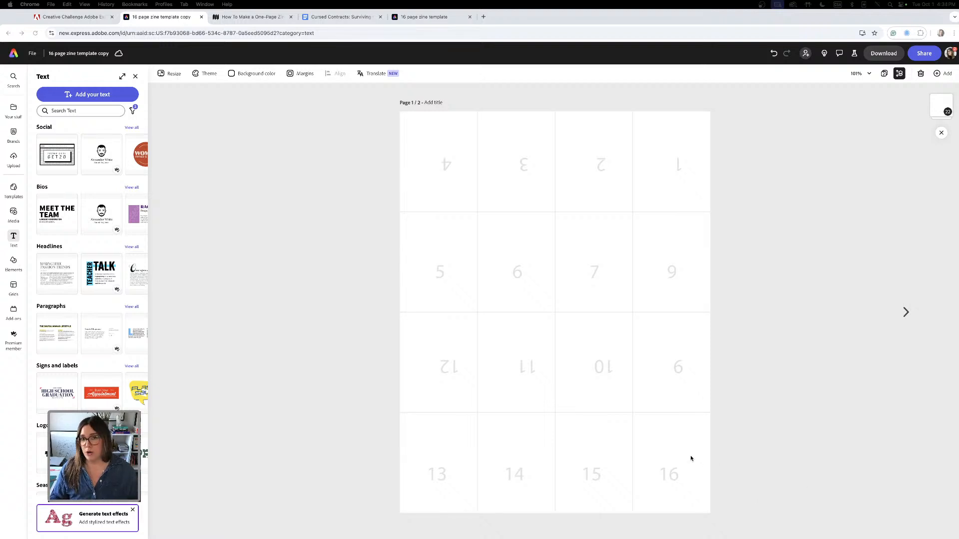
# Switch to the "How To Make a One-Page Zine" article and examine its folding, cutting and page-order instructions.
pyautogui.click(248, 18)
pyautogui.scroll(8, 428, 228)
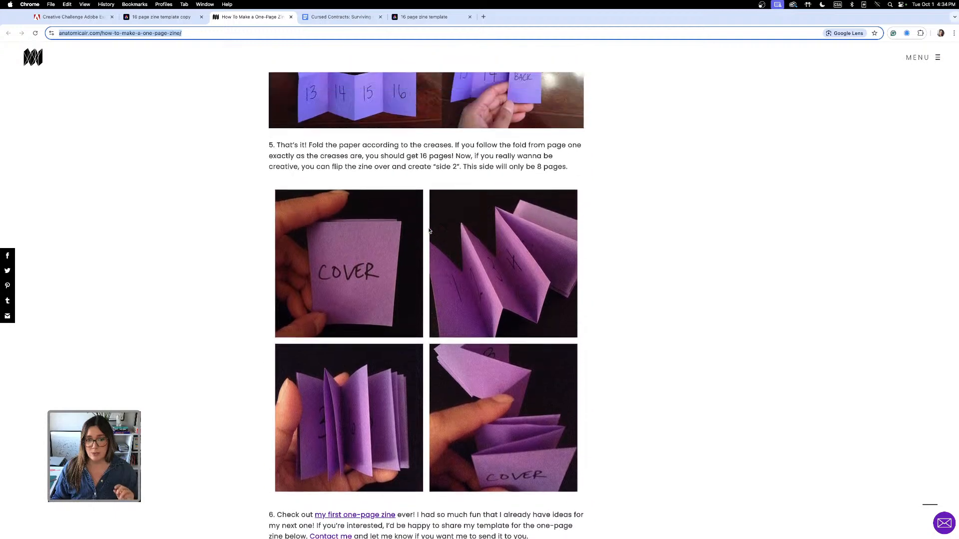
pyautogui.scroll(10, 429, 228)
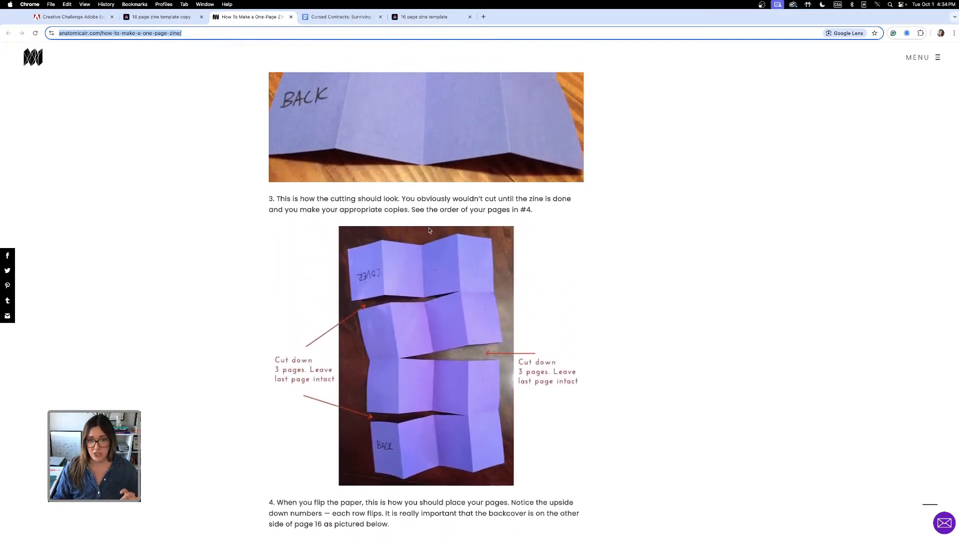
pyautogui.scroll(2, 429, 228)
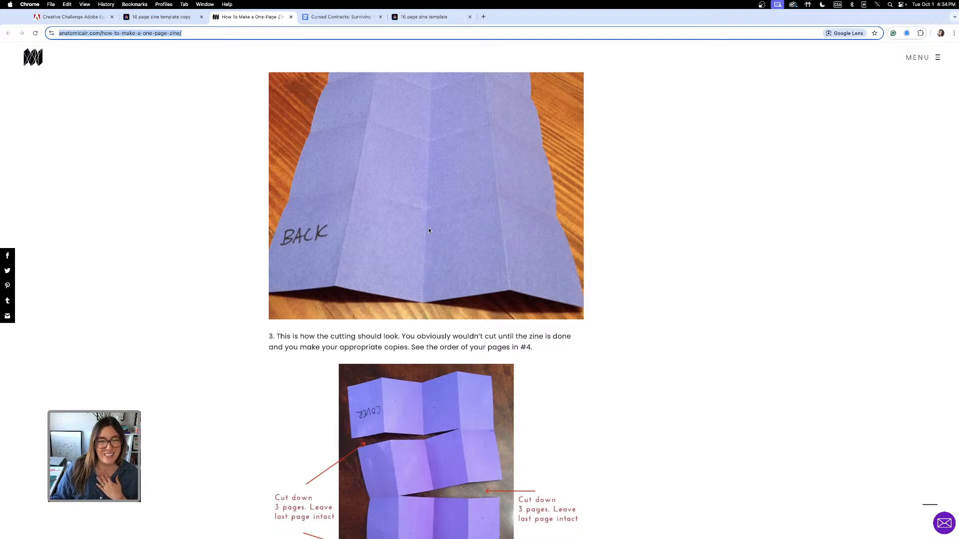
pyautogui.scroll(10, 428, 230)
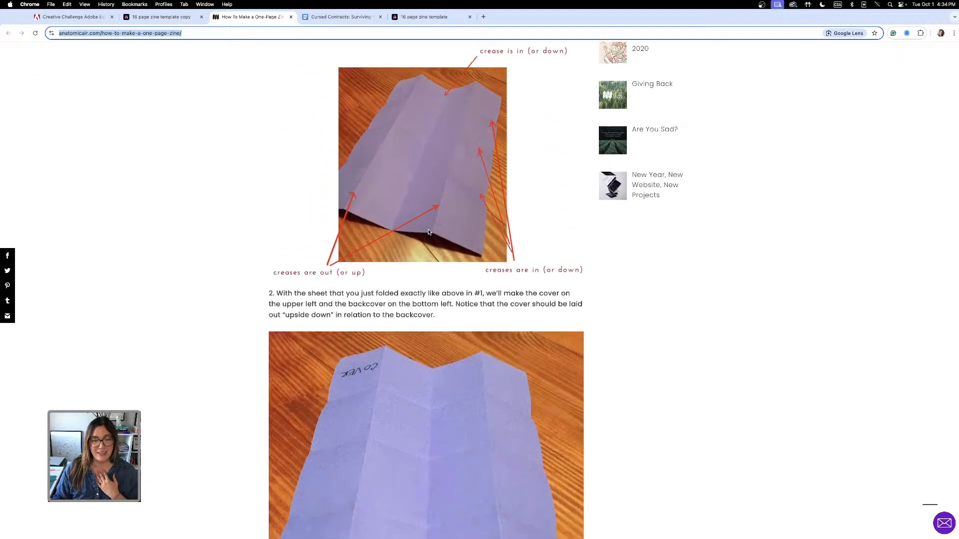
pyautogui.scroll(-3, 428, 232)
pyautogui.scroll(6, 428, 231)
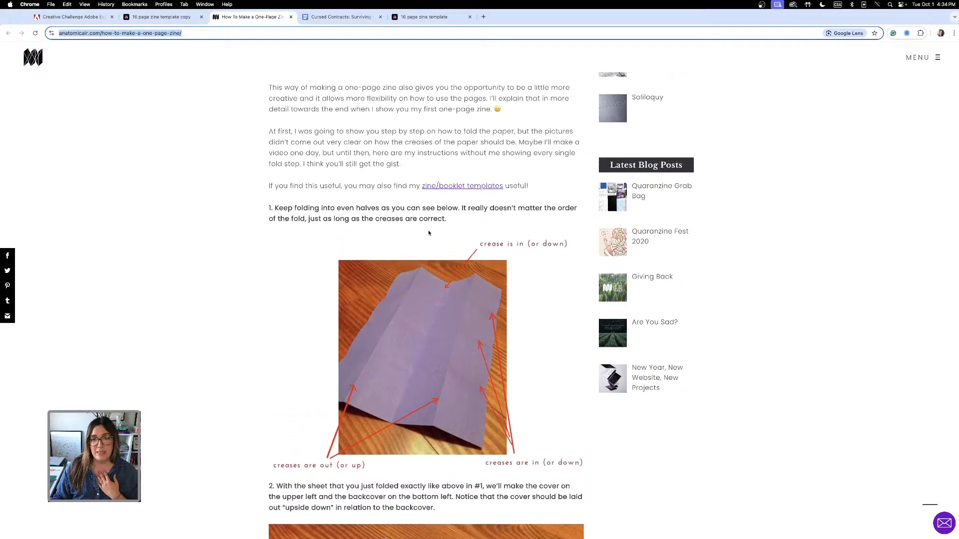
pyautogui.scroll(-20, 428, 233)
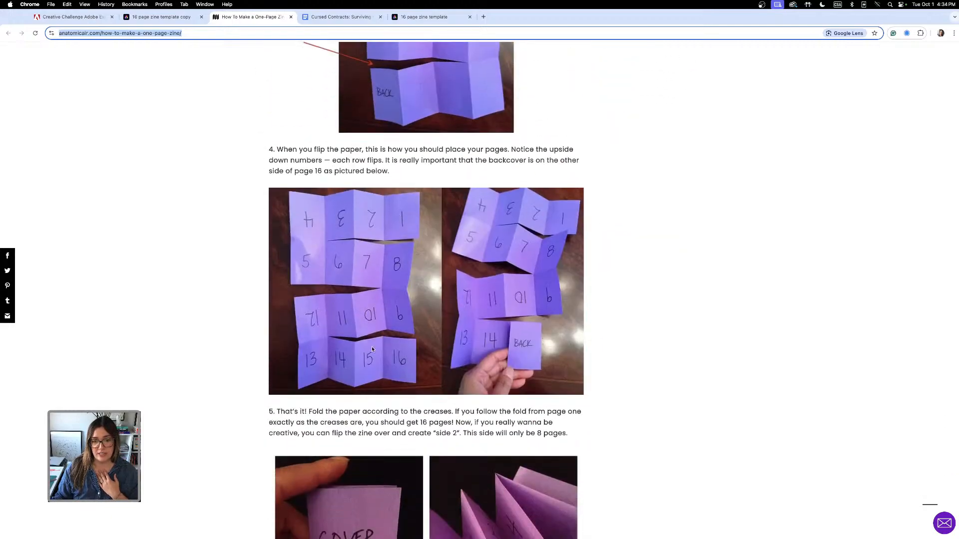
pyautogui.scroll(1, 491, 306)
pyautogui.scroll(-1, 449, 225)
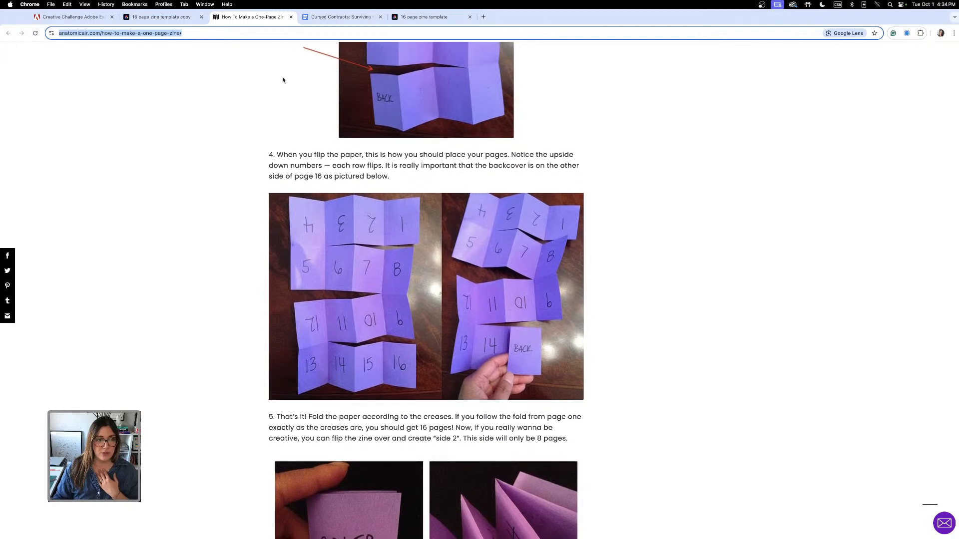
# Return to the "16 page zine template copy" in Adobe Express and add a new text box to page 1.
pyautogui.click(161, 16)
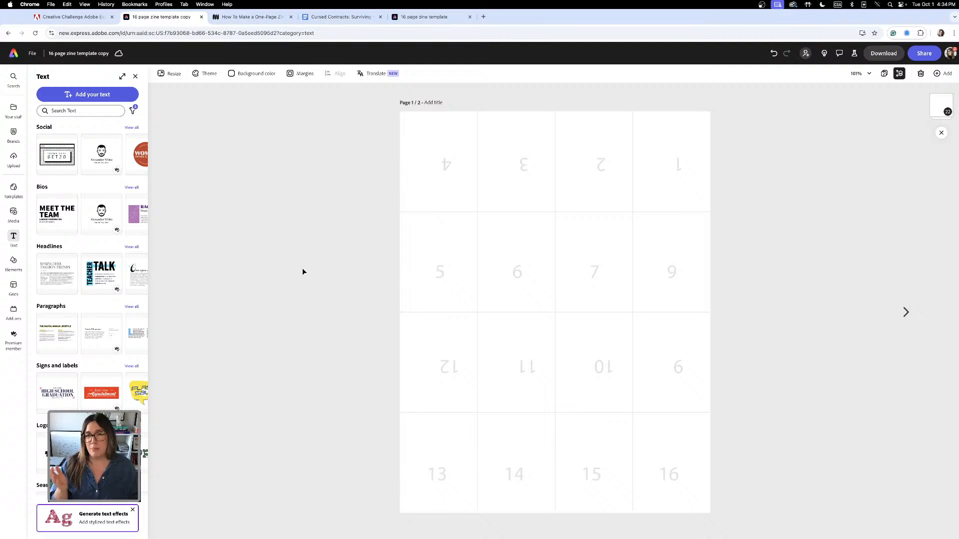
pyautogui.click(13, 133)
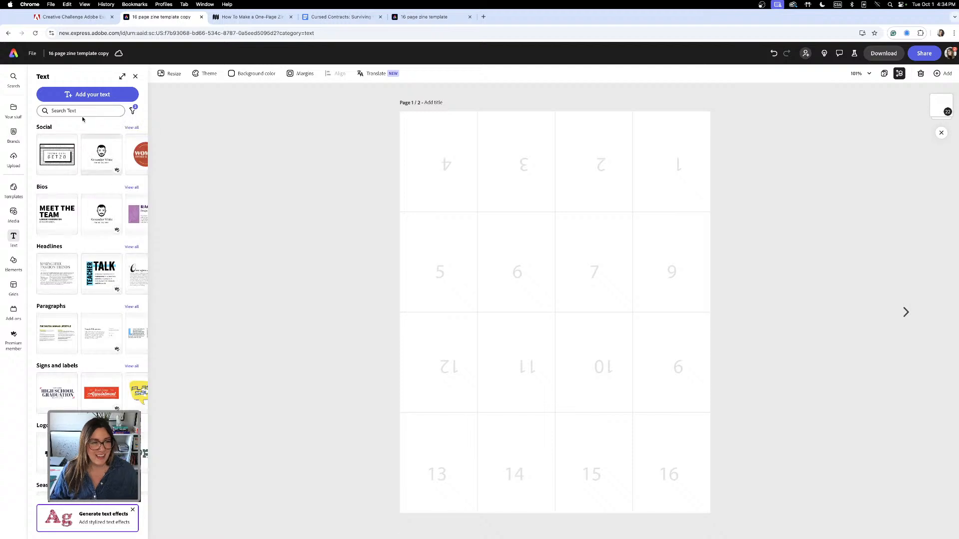
pyautogui.click(92, 95)
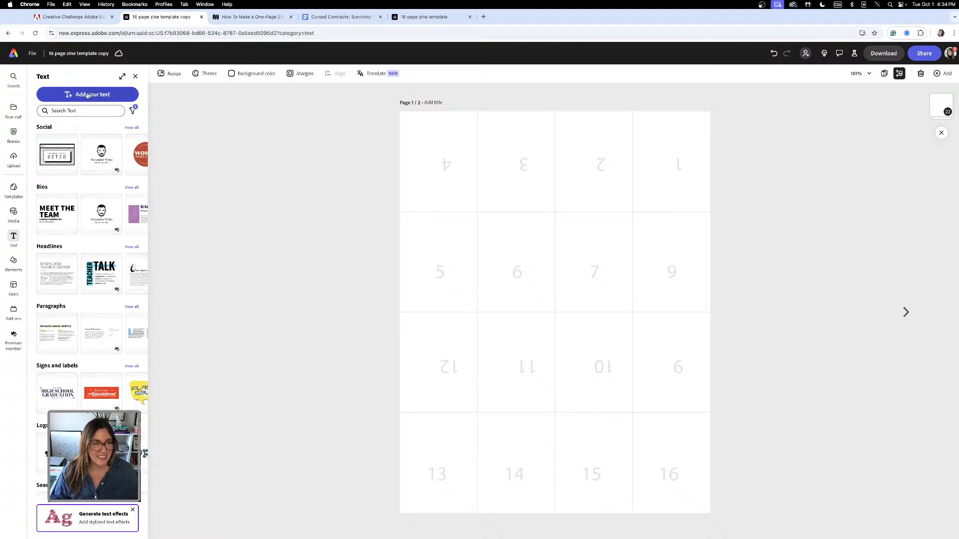
# Set the new text's font to Perandory Condensed from the Designer Confessions brand fonts.
pyautogui.click(130, 125)
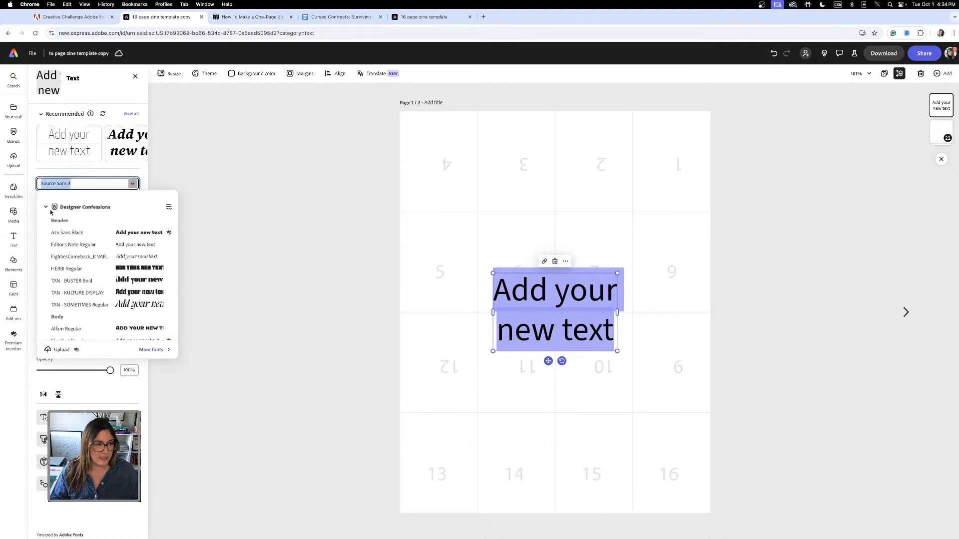
pyautogui.click(46, 207)
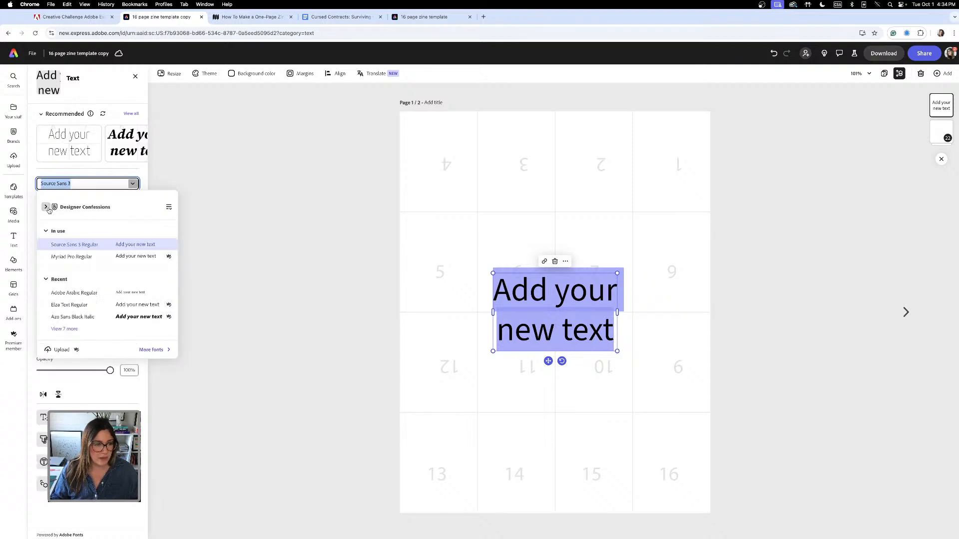
pyautogui.scroll(-1, 89, 264)
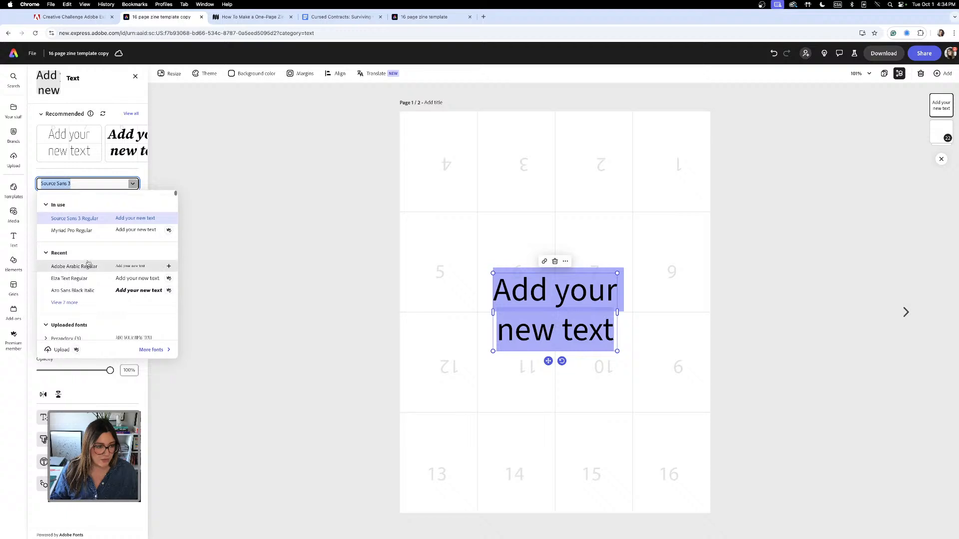
pyautogui.scroll(1, 88, 259)
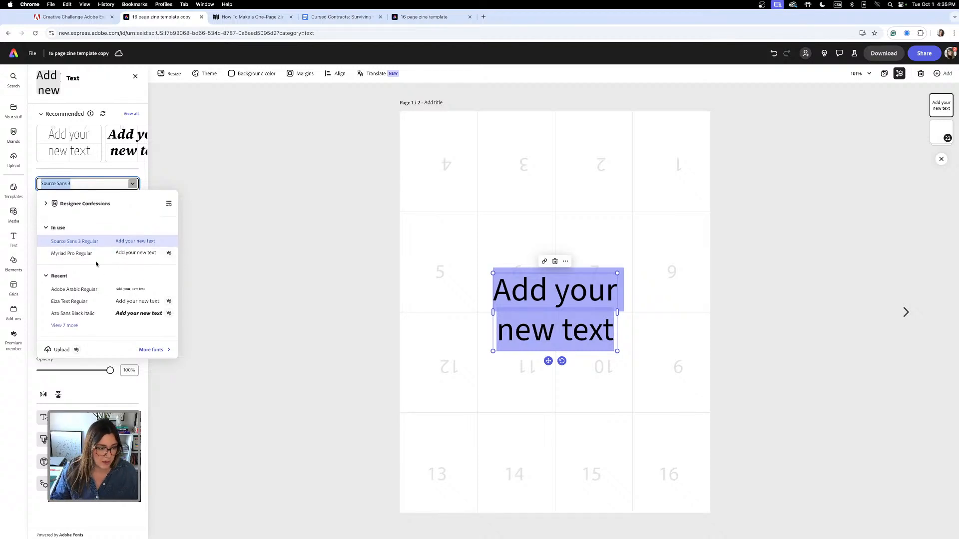
pyautogui.scroll(-2, 75, 299)
pyautogui.click(72, 302)
pyautogui.scroll(-3, 90, 302)
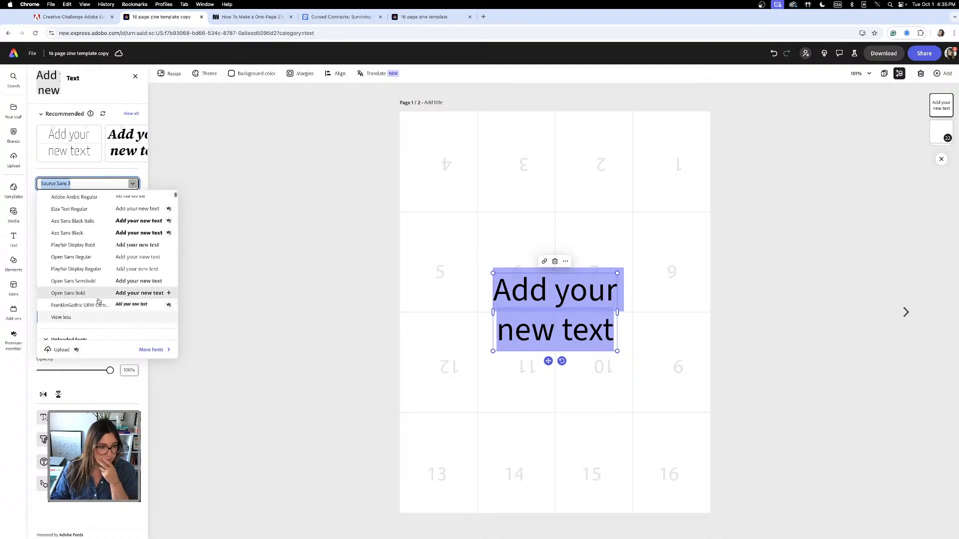
pyautogui.scroll(4, 99, 301)
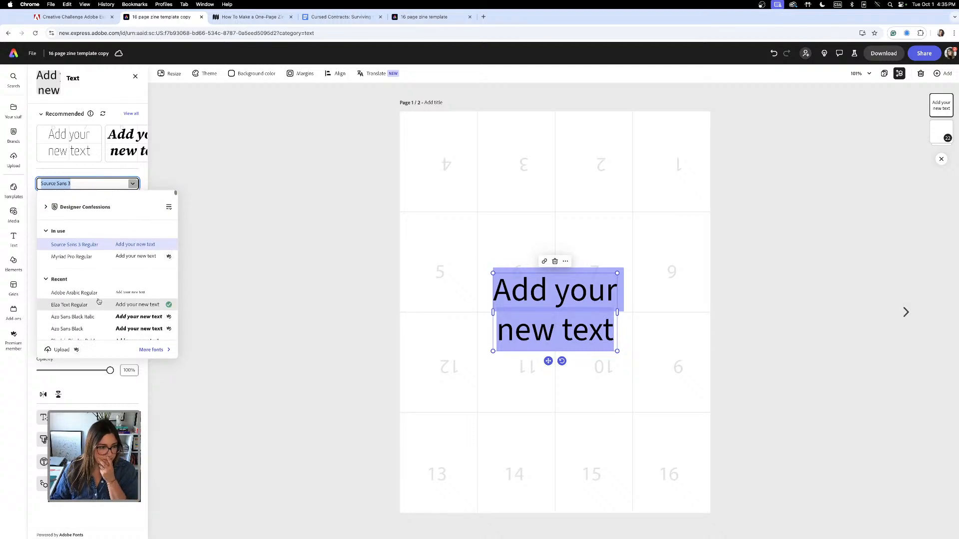
pyautogui.click(46, 207)
pyautogui.scroll(-2, 92, 287)
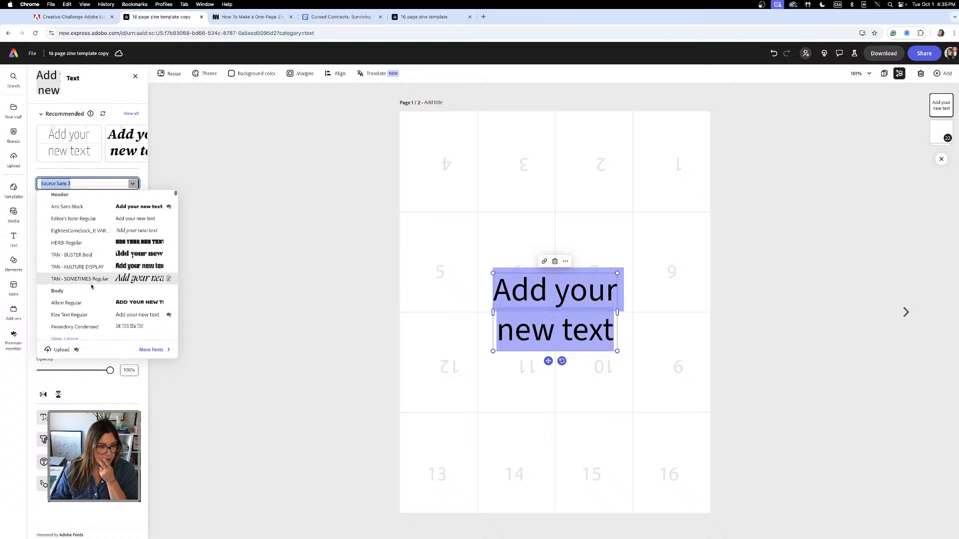
pyautogui.scroll(-2, 90, 282)
pyautogui.click(70, 308)
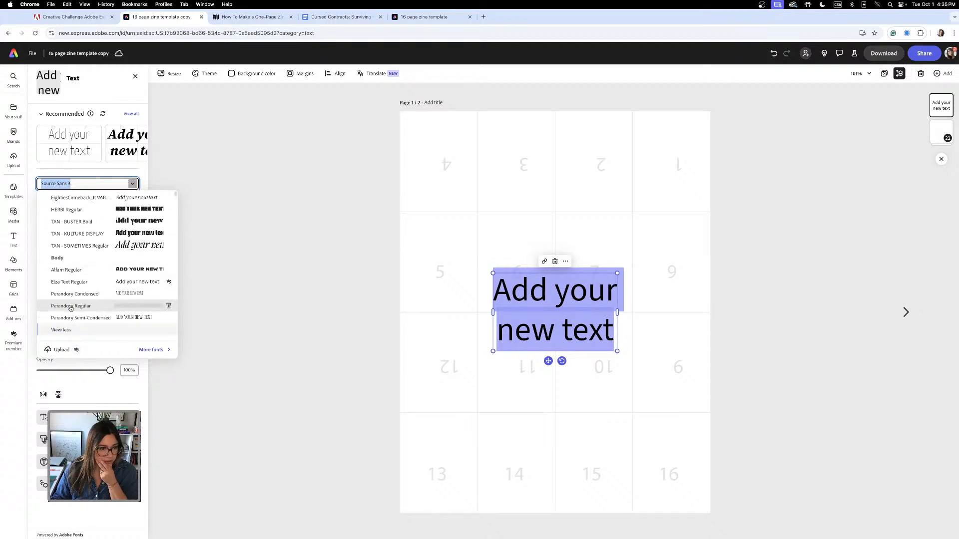
pyautogui.scroll(-2, 68, 305)
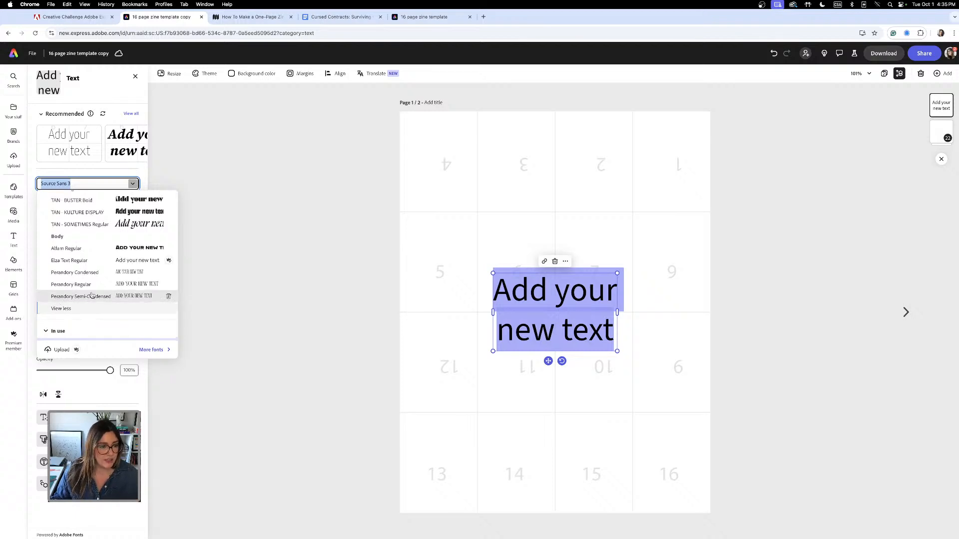
pyautogui.click(104, 276)
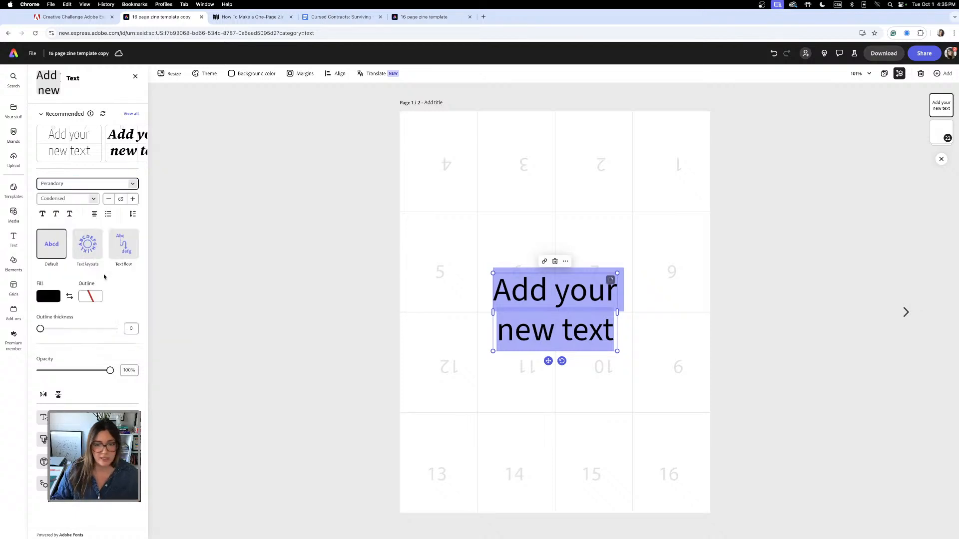
# Switch to the "Cursed Contracts" Google Docs document, enlarge its view and copy the line "Ghosting After Proposals".
pyautogui.click(340, 16)
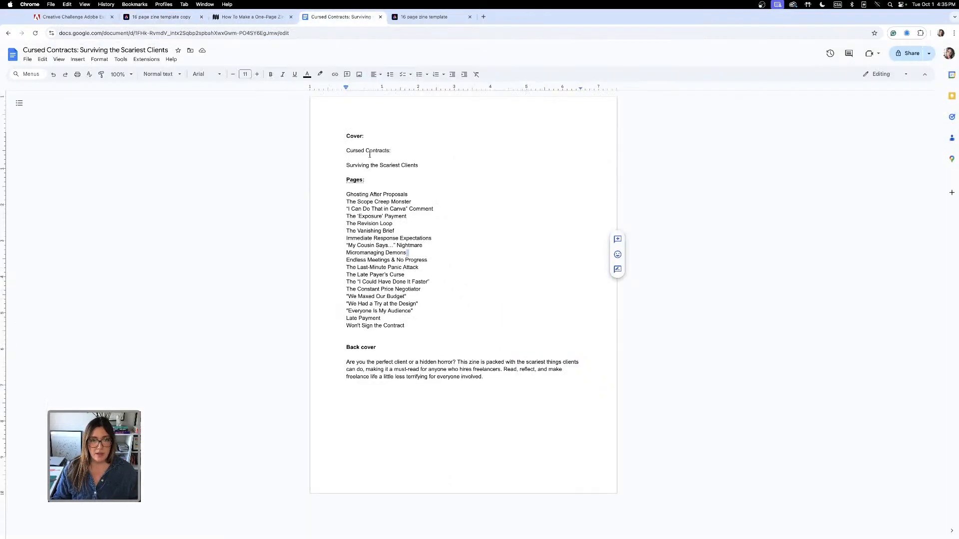
pyautogui.press('super+plus')
pyautogui.press('super+plus')
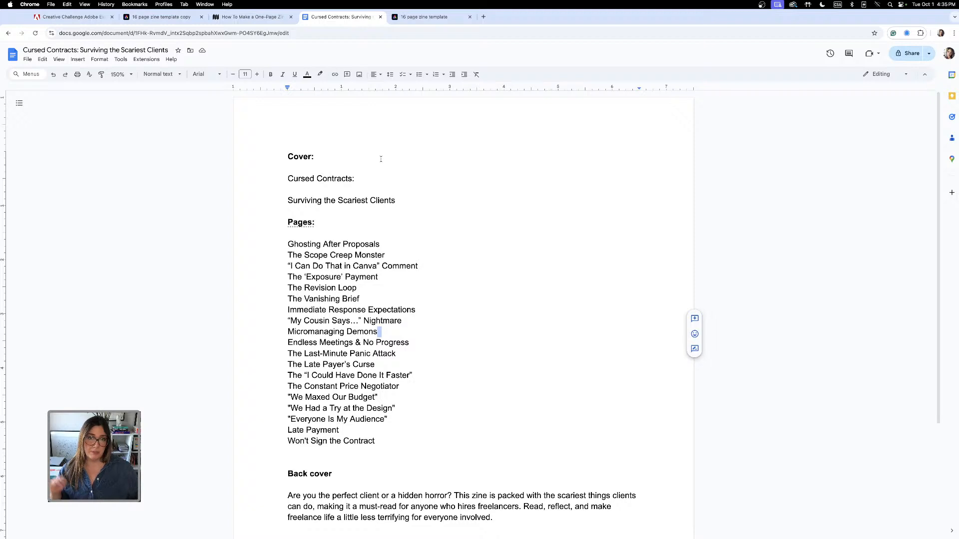
pyautogui.click(394, 188)
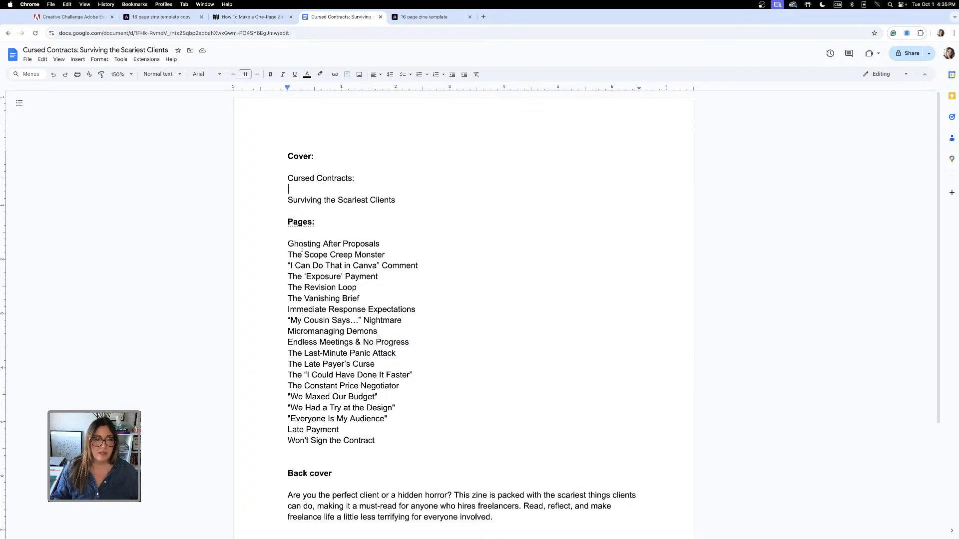
pyautogui.moveTo(383, 244); pyautogui.dragTo(284, 244)
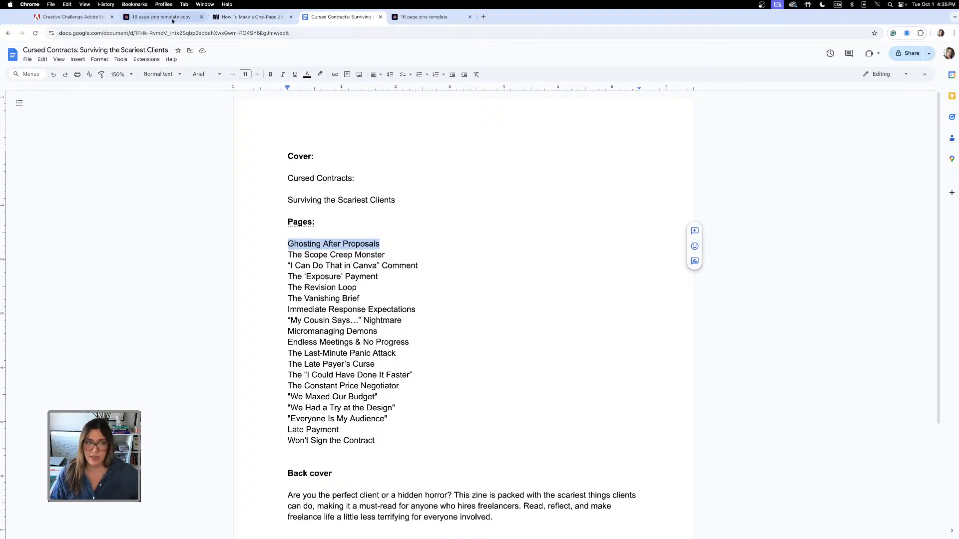
# Back in the zine template, replace the placeholder text with "Ghosting After Proposals" and break it into three lines, one word each.
pyautogui.click(149, 19)
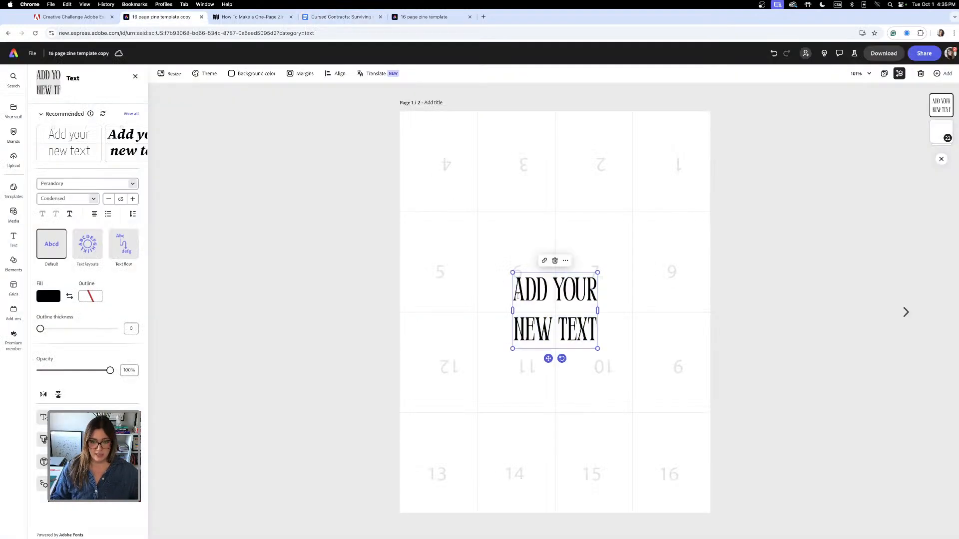
pyautogui.write('GHOSTING AFTER PROPOSALS')
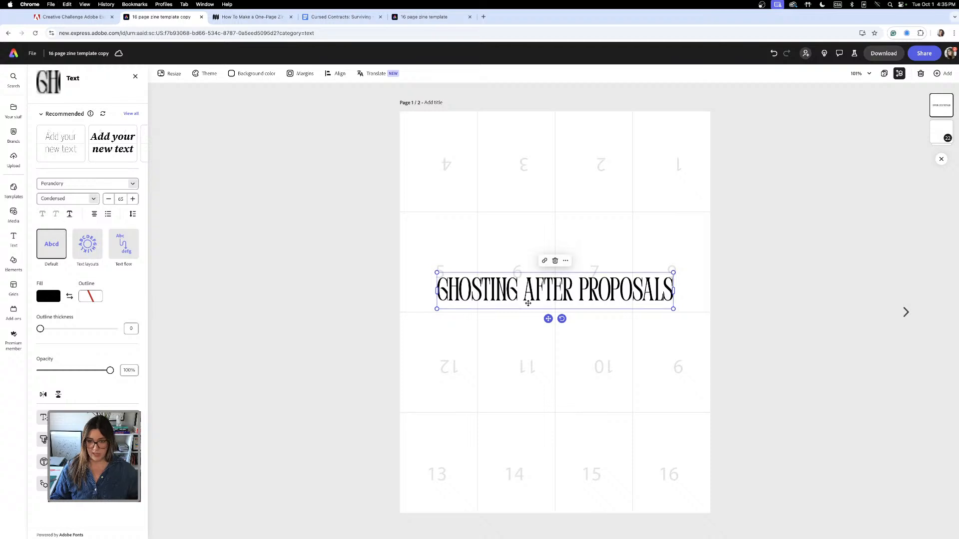
pyautogui.click(522, 290)
pyautogui.press('Return')
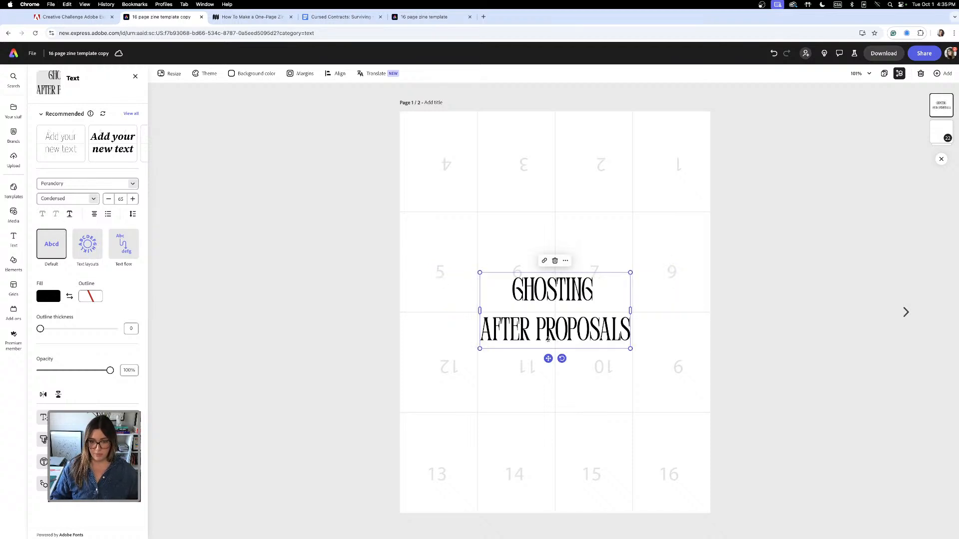
pyautogui.click(536, 331)
pyautogui.press('Return')
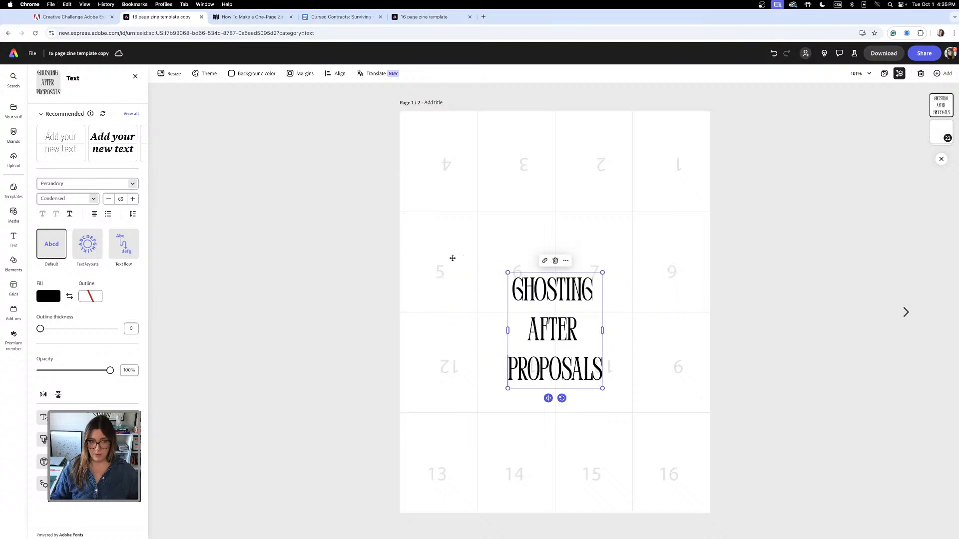
# Left-align the "Ghosting After Proposals" title, scale it down to size 48 and set its line spacing to 0.85.
pyautogui.click(94, 214)
pyautogui.click(94, 214)
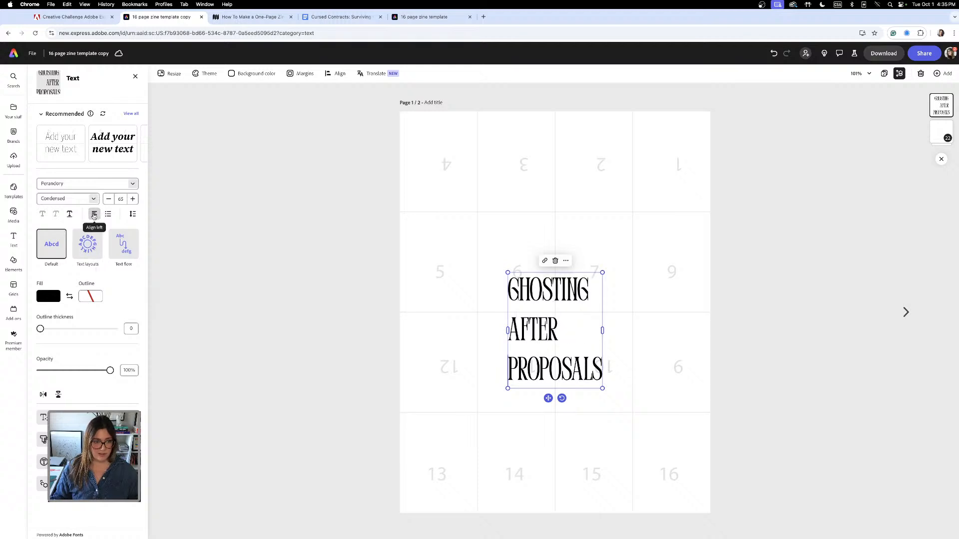
pyautogui.moveTo(601, 272); pyautogui.dragTo(573, 300)
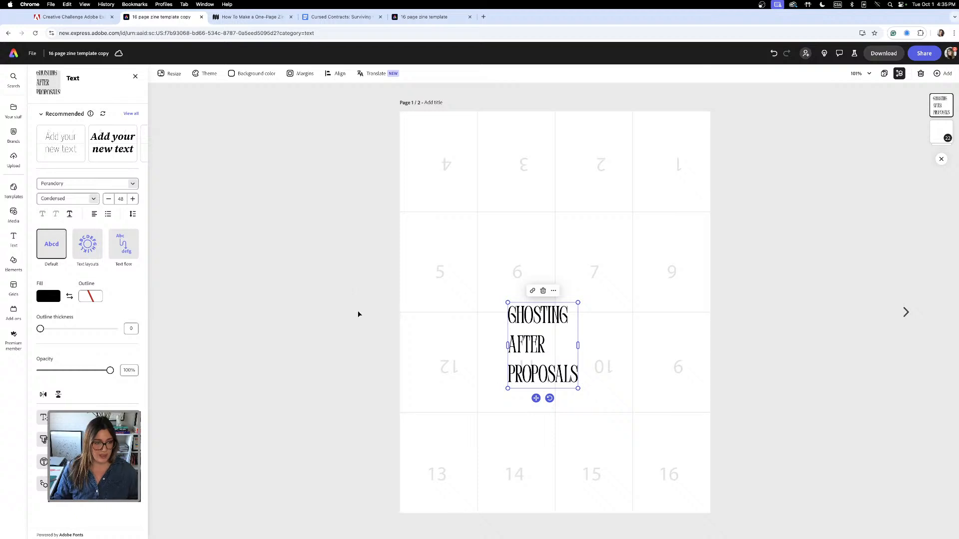
pyautogui.click(133, 214)
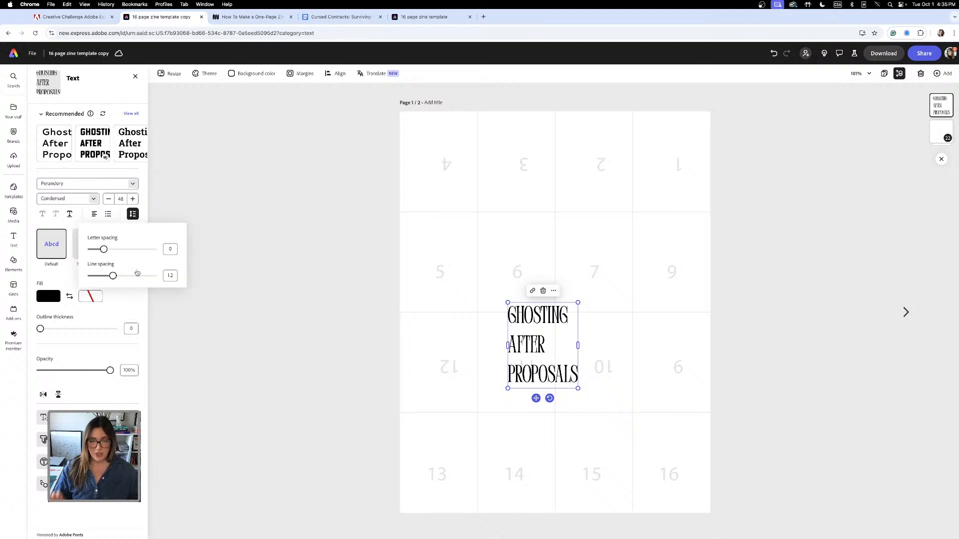
pyautogui.moveTo(113, 276); pyautogui.dragTo(102, 276)
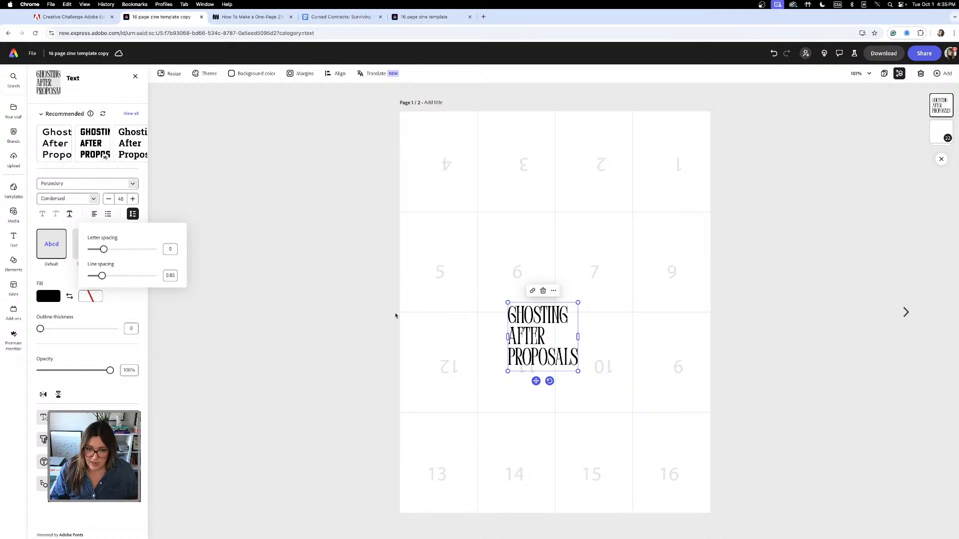
# Delete the grey placeholder number 1 from its cell in the zine grid.
pyautogui.click(423, 294)
pyautogui.click(547, 319)
pyautogui.moveTo(548, 319); pyautogui.dragTo(608, 206)
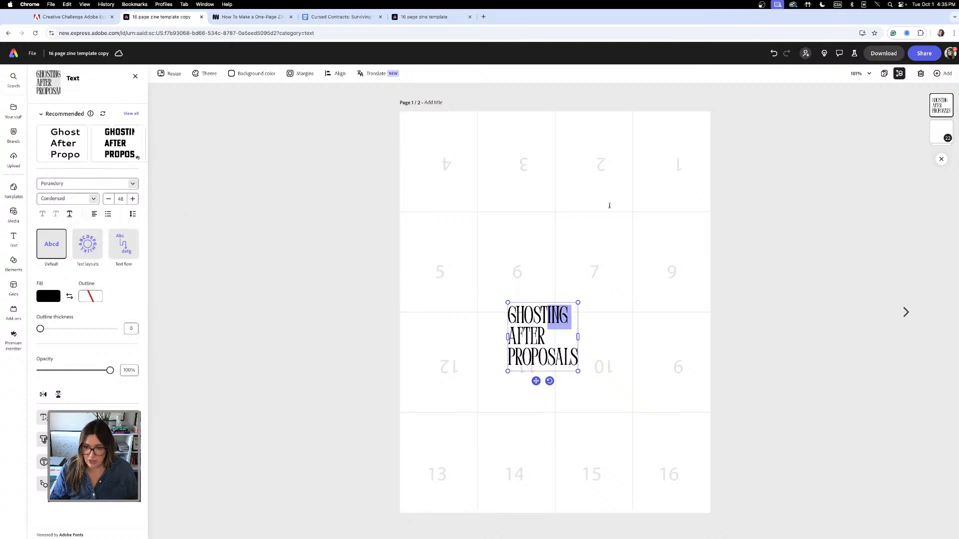
pyautogui.click(324, 206)
pyautogui.click(678, 169)
pyautogui.click(679, 169)
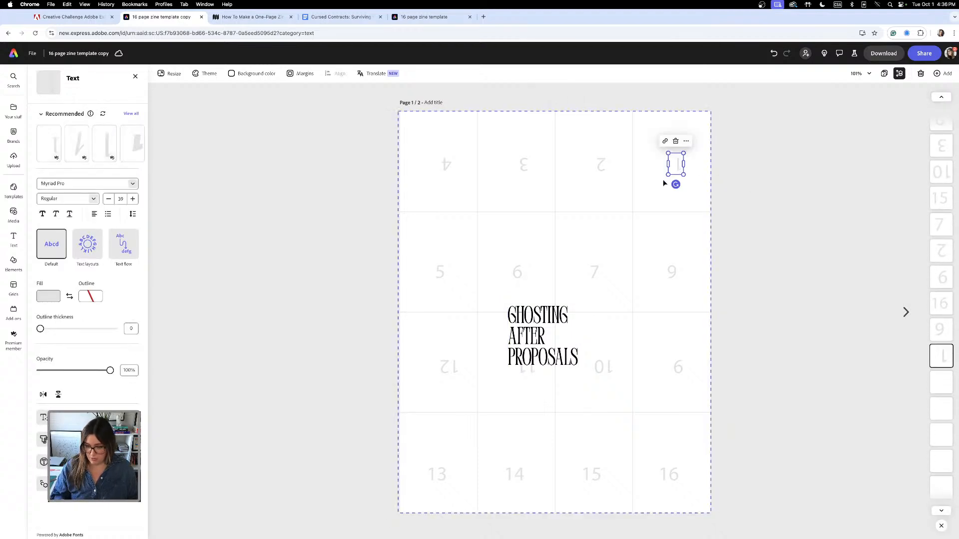
pyautogui.press('Delete')
# Move the "Ghosting After Proposals" title into cell 1, rotate it upside down and scale it to size 38 to fit the cell.
pyautogui.moveTo(570, 302); pyautogui.dragTo(683, 146)
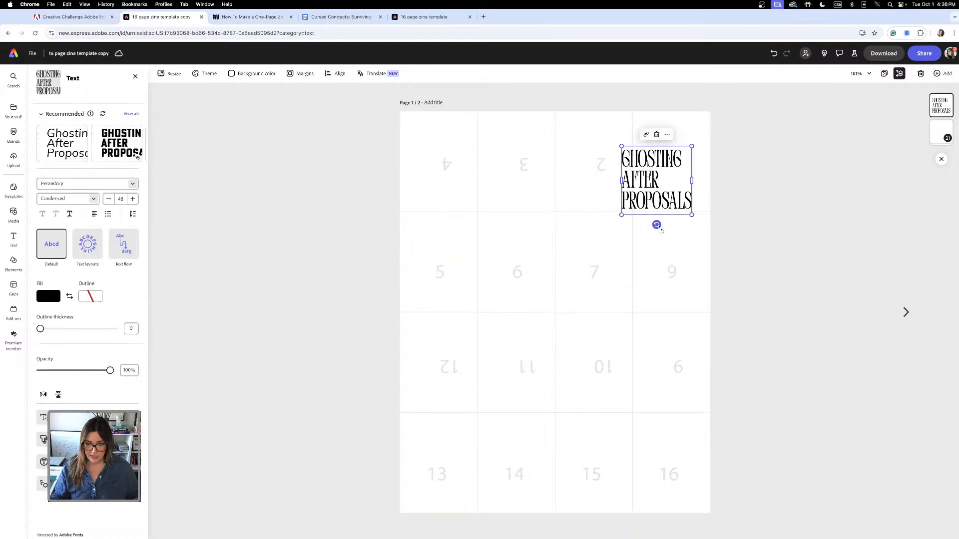
pyautogui.moveTo(657, 225); pyautogui.dragTo(658, 109)
pyautogui.moveTo(681, 190); pyautogui.dragTo(689, 171)
pyautogui.moveTo(703, 129); pyautogui.dragTo(684, 160)
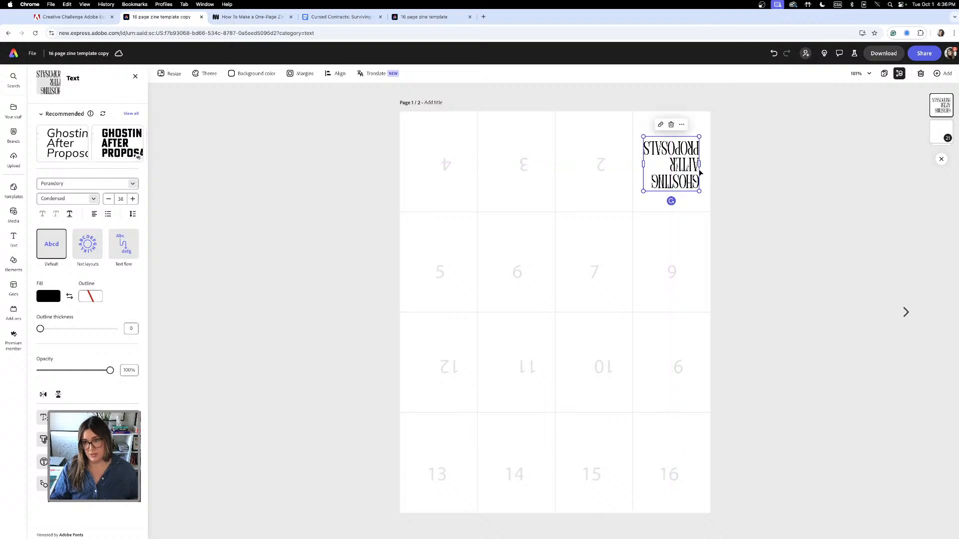
pyautogui.click(741, 182)
pyautogui.click(688, 173)
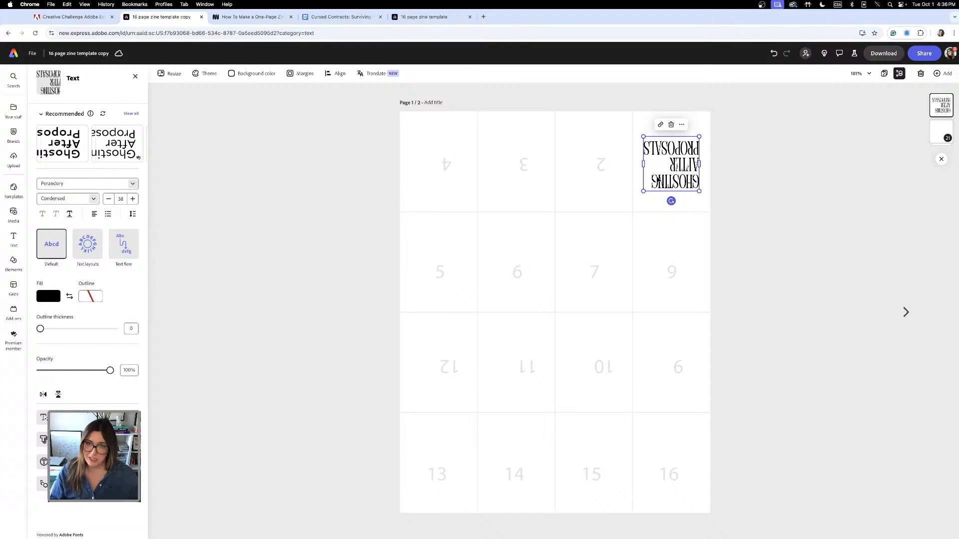
pyautogui.moveTo(692, 183); pyautogui.dragTo(690, 179)
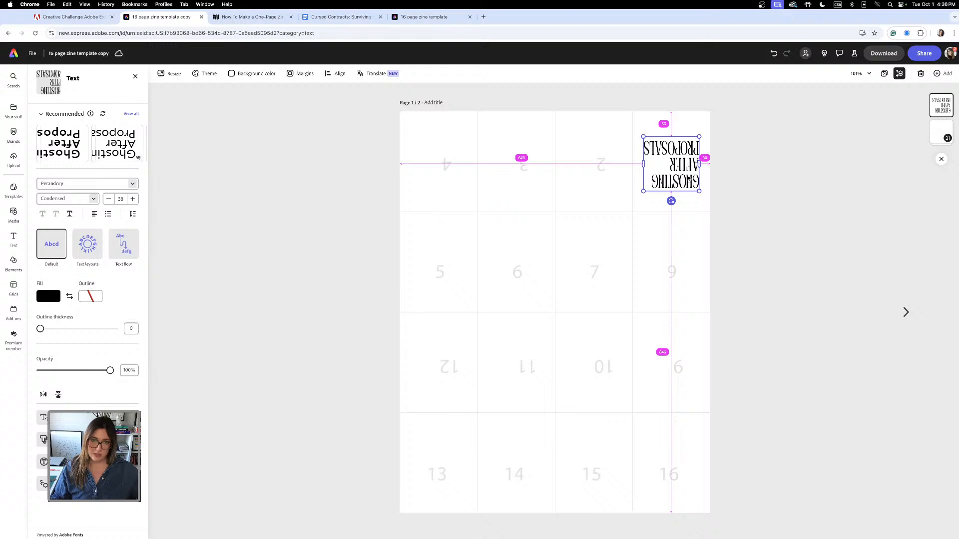
# Duplicate the title beside cell 2, and copy the line "The Scope Creep Monster" from the "Cursed Contracts" Google Docs document.
pyautogui.moveTo(689, 179); pyautogui.dragTo(581, 178)
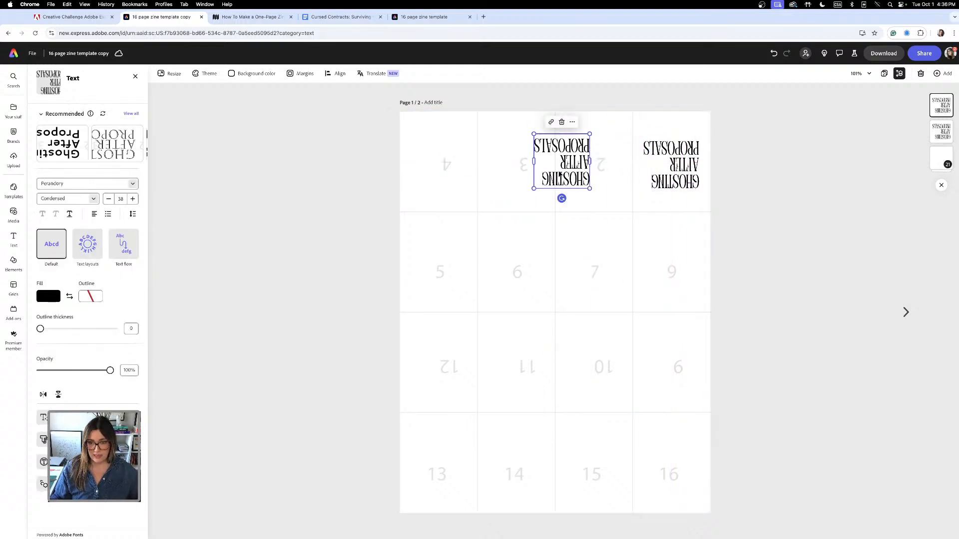
pyautogui.click(337, 17)
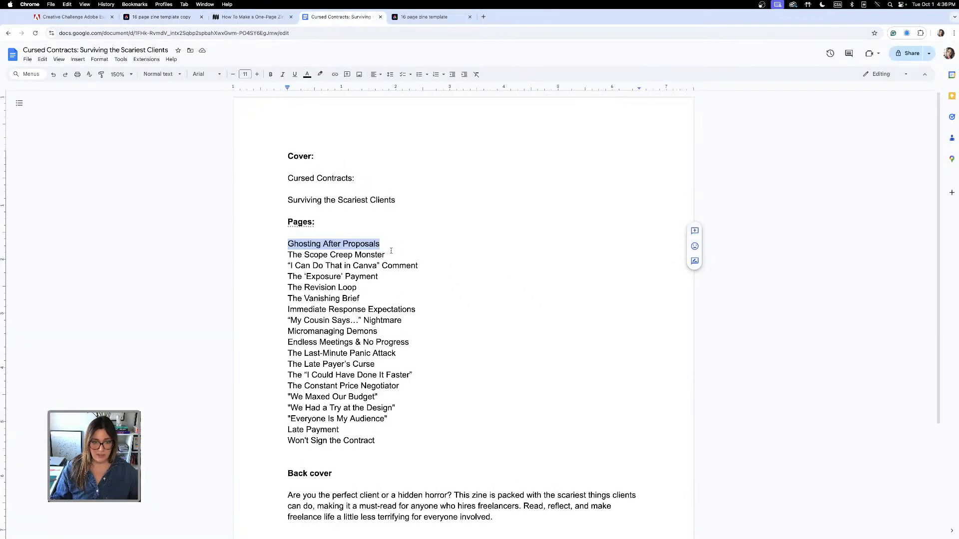
pyautogui.moveTo(386, 255); pyautogui.dragTo(288, 255)
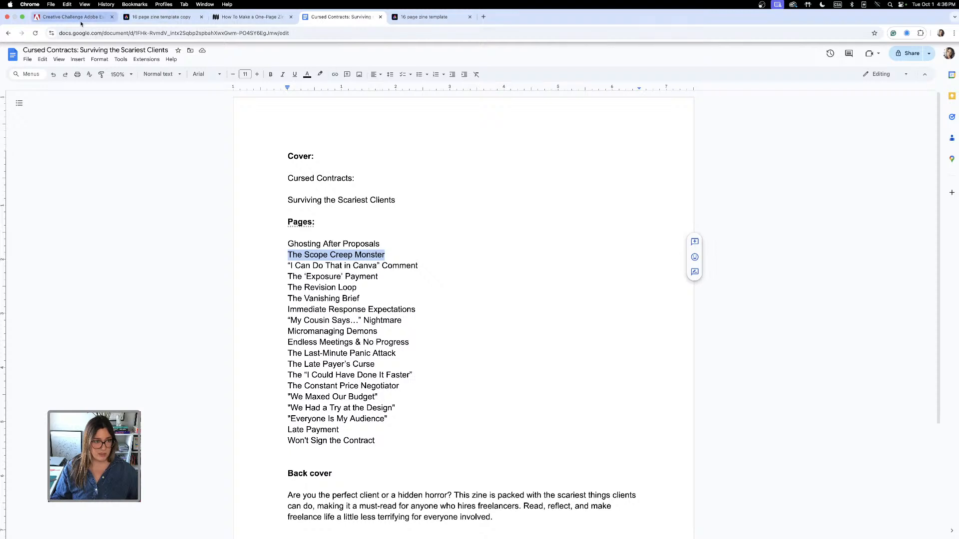
# Back in the zine template, replace the duplicate's text with "The Scope Creep Monster" on three lines: "The Scope", "Creep", "Monster".
pyautogui.click(154, 18)
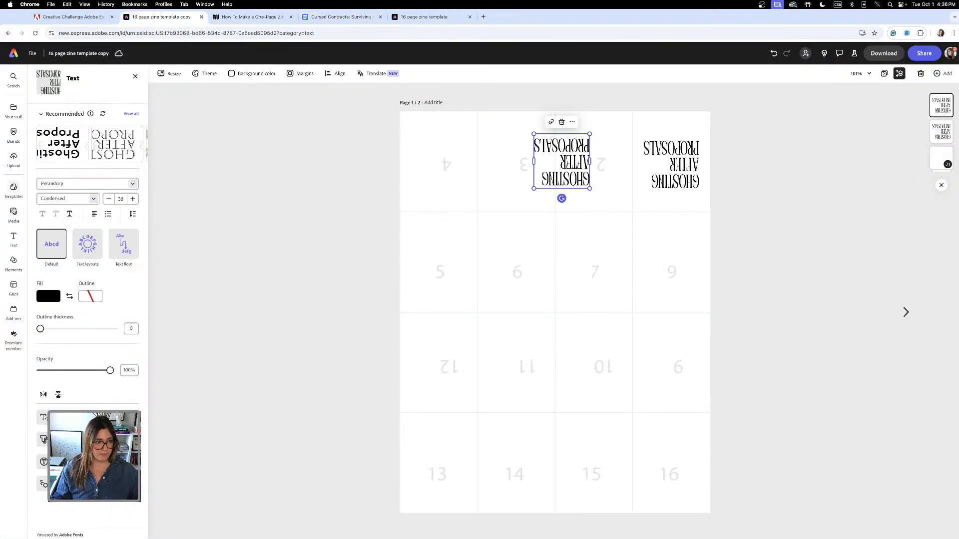
pyautogui.click(14, 239)
pyautogui.click(544, 141)
pyautogui.moveTo(544, 141); pyautogui.dragTo(597, 189)
pyautogui.write('S')
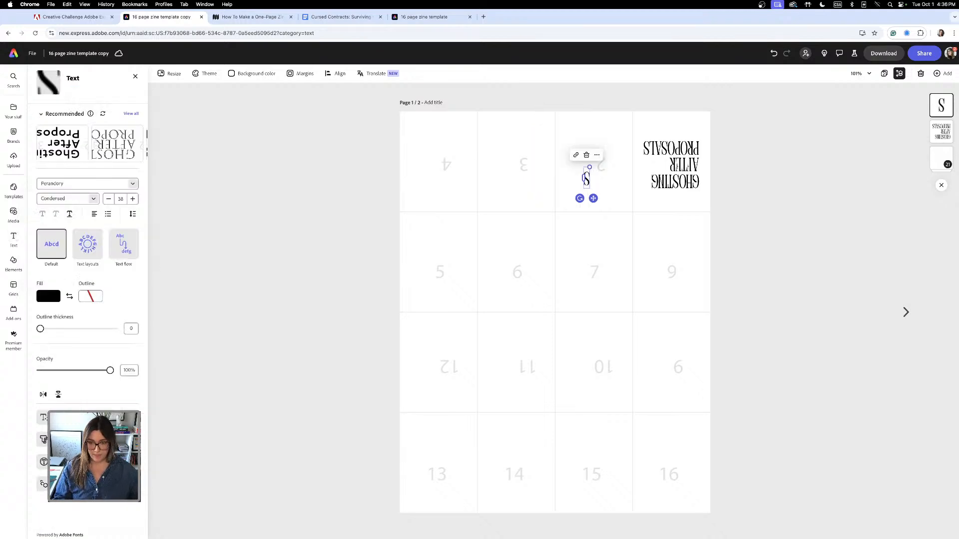
pyautogui.press('super+a')
pyautogui.write('THE SCOPE CREEP MONSTER')
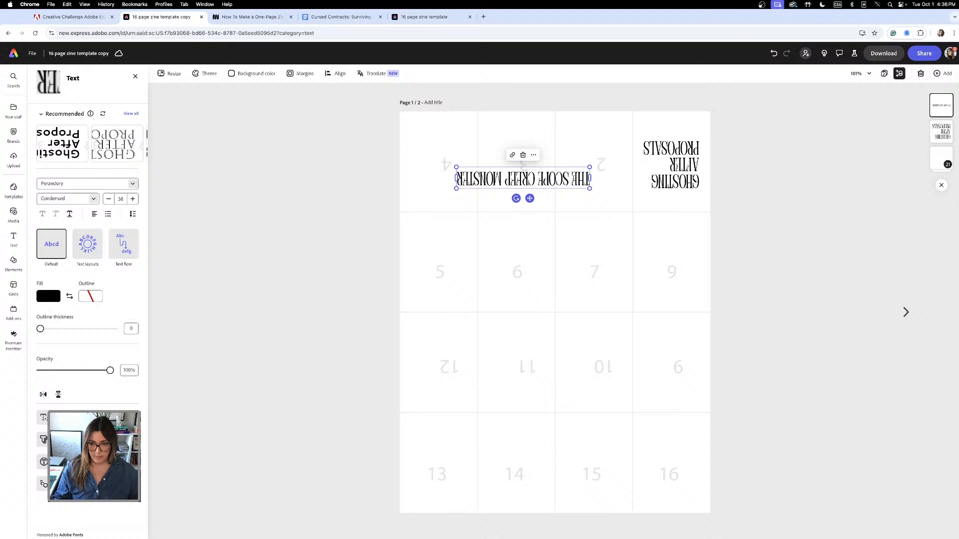
pyautogui.moveTo(456, 178); pyautogui.dragTo(538, 161)
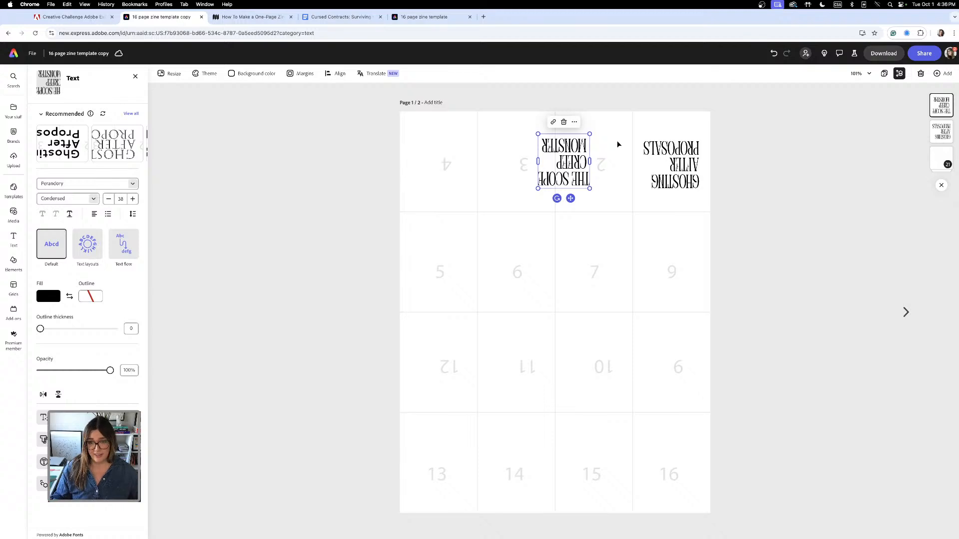
# Delete the placeholder number 2 and center the "The Scope Creep Monster" title in its cell, level with the first title.
pyautogui.click(601, 161)
pyautogui.click(602, 161)
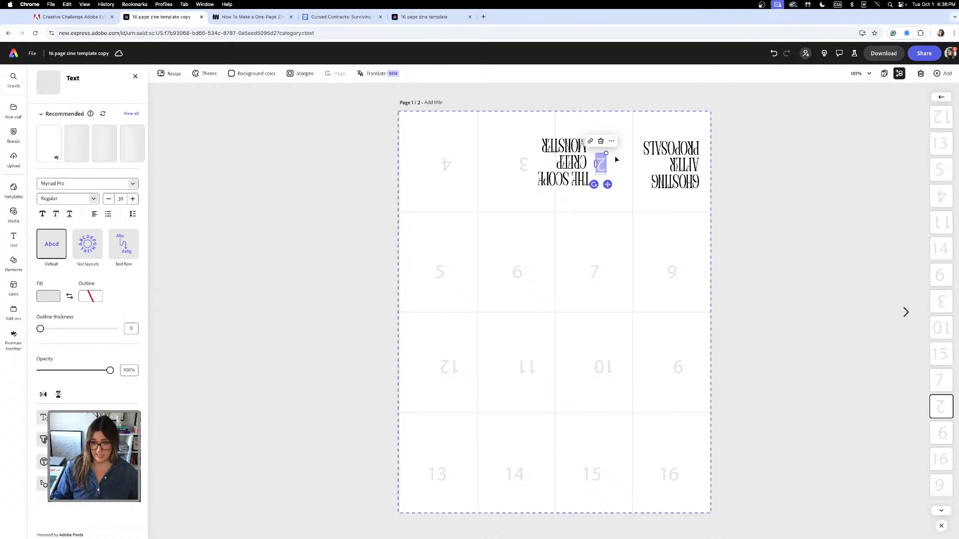
pyautogui.press('BackSpace')
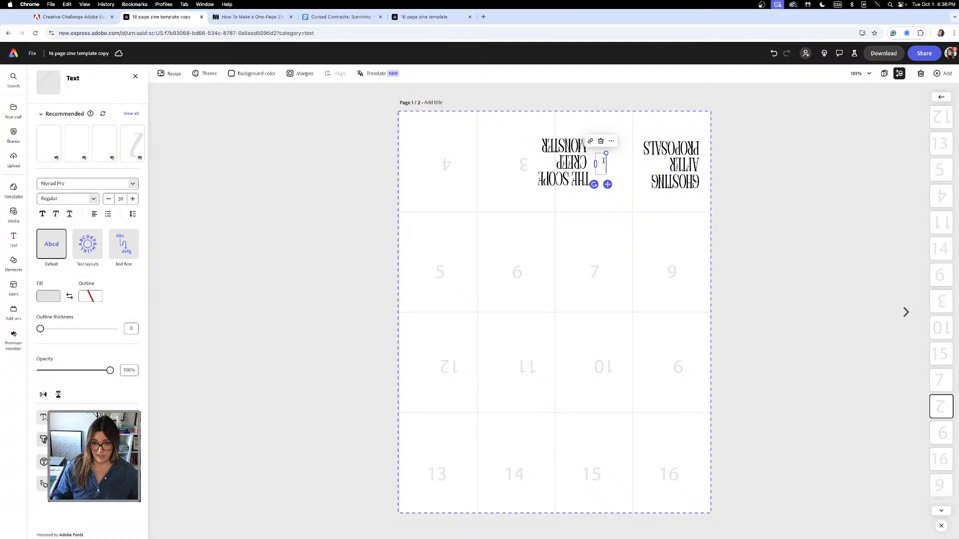
pyautogui.click(602, 153)
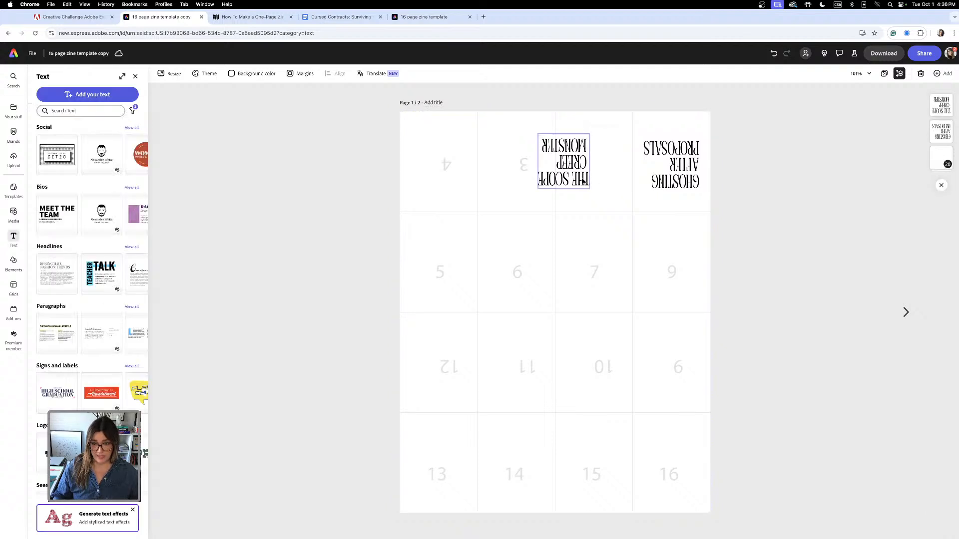
pyautogui.moveTo(581, 179); pyautogui.dragTo(611, 182)
pyautogui.click(670, 125)
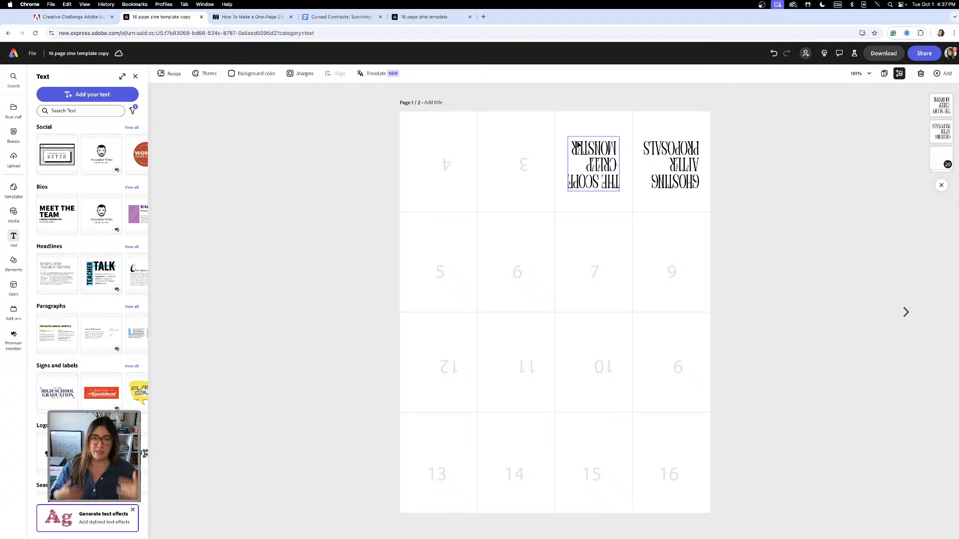
# Delete the placeholder numbers 3 and 4 and place a duplicate of the "The Scope Creep Monster" title in each of their cells.
pyautogui.click(522, 164)
pyautogui.click(523, 167)
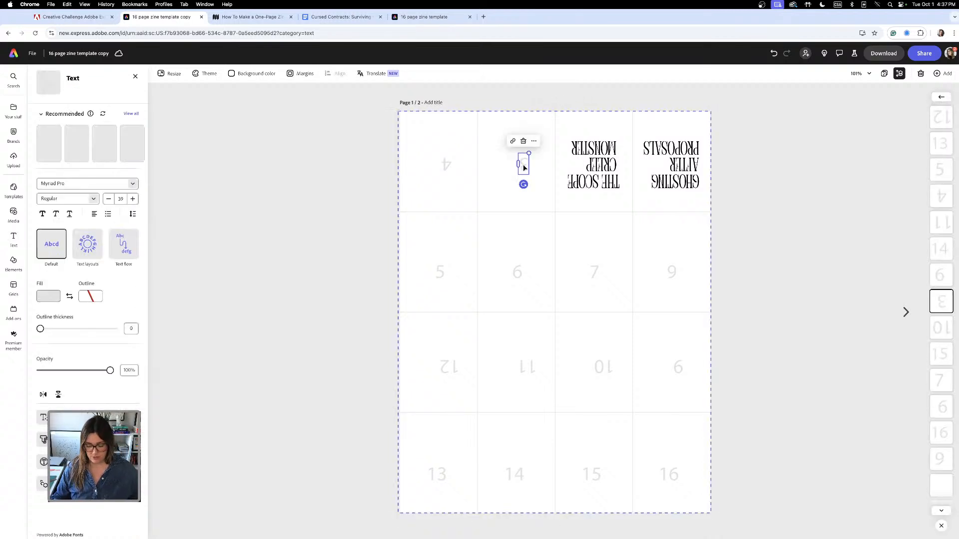
pyautogui.press('Delete')
pyautogui.click(446, 165)
pyautogui.press('Delete')
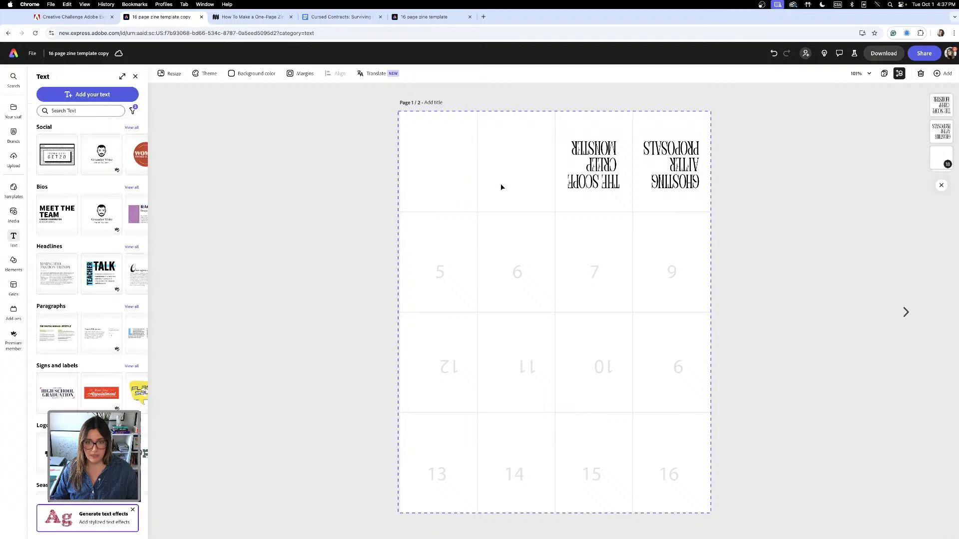
pyautogui.click(609, 184)
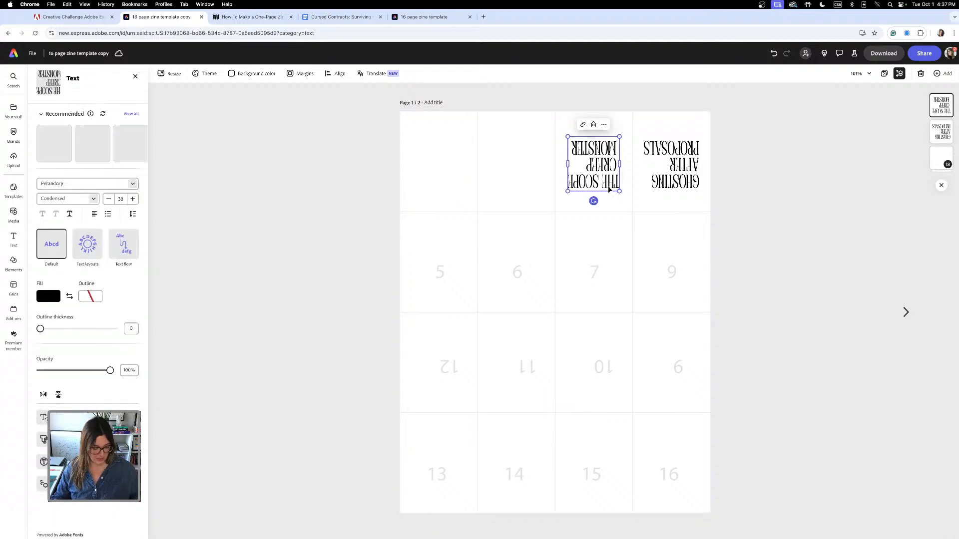
pyautogui.moveTo(610, 184); pyautogui.dragTo(455, 189)
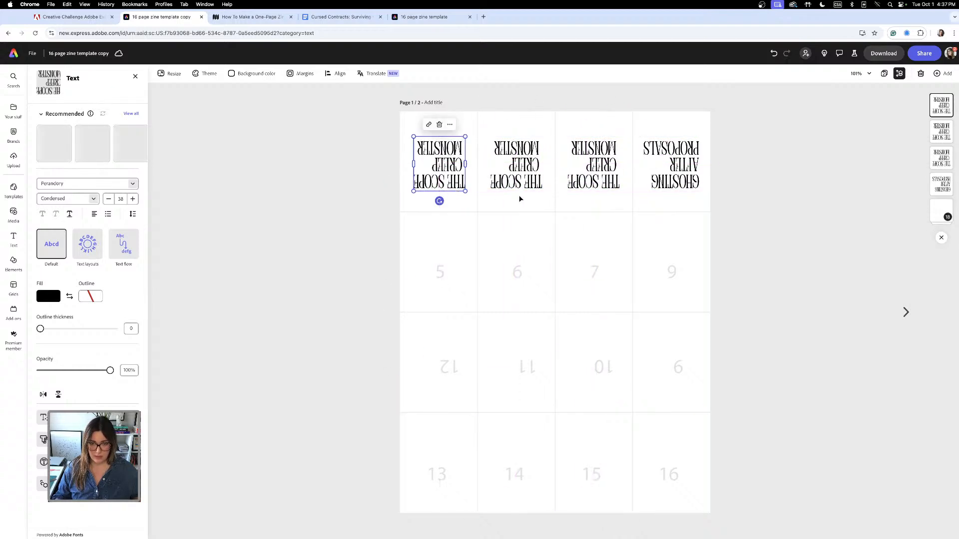
# Switch to the "Cursed Contracts" Google Docs document and copy the line “I Can Do That in Canva” Comment.
pyautogui.click(351, 18)
pyautogui.click(381, 277)
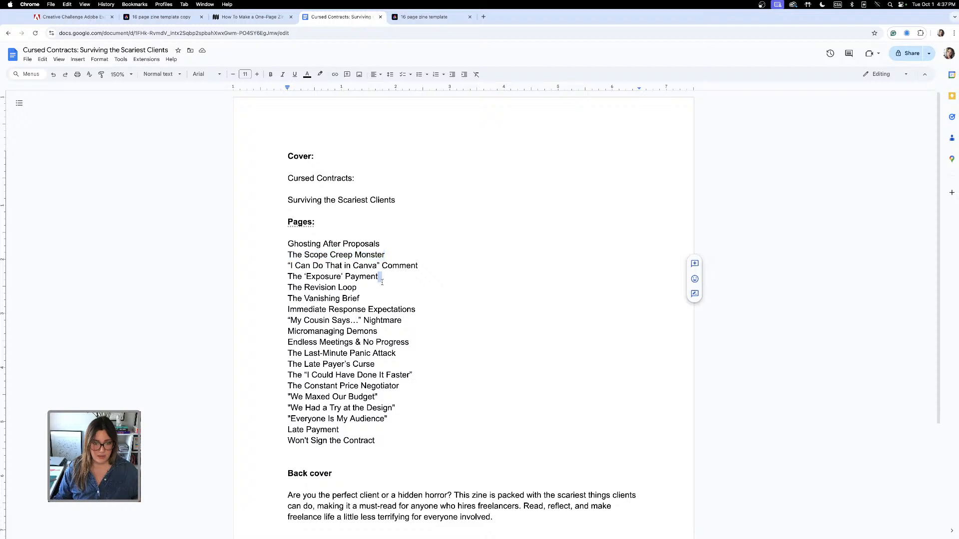
pyautogui.moveTo(289, 265); pyautogui.dragTo(416, 264)
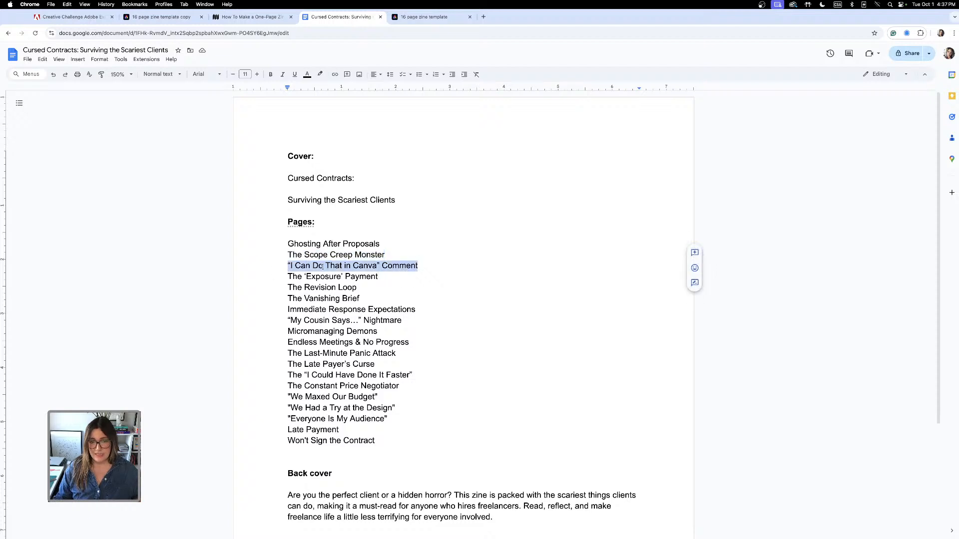
pyautogui.click(427, 271)
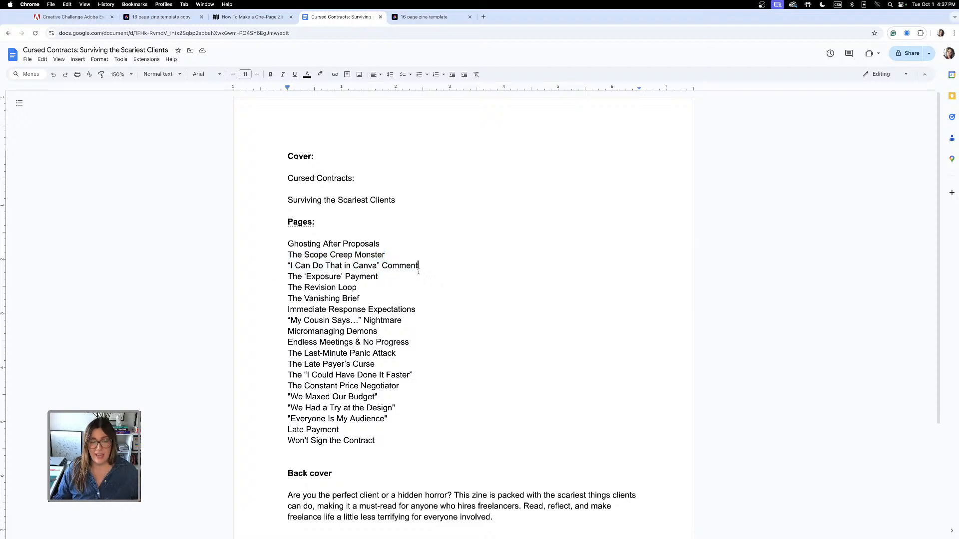
pyautogui.moveTo(424, 268); pyautogui.dragTo(285, 266)
pyautogui.press('super+c')
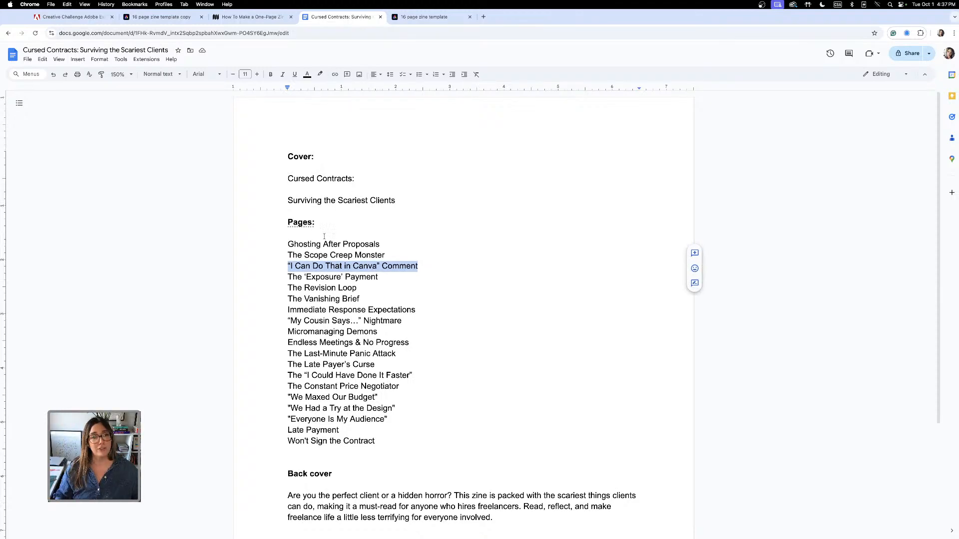
# Back in the zine template, replace cell 3's title with the copied line, broken into “I Can Do / That in / Canva” / Comment.
pyautogui.click(162, 17)
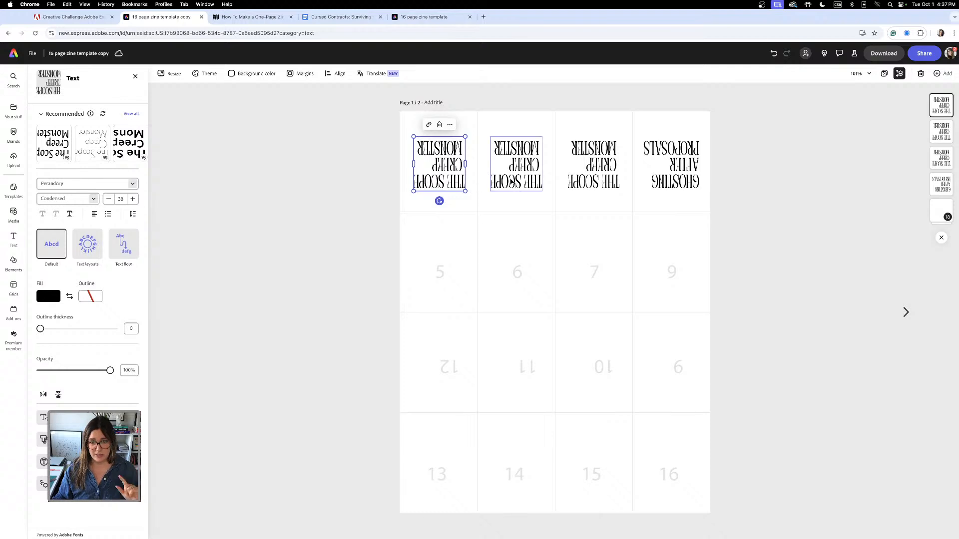
pyautogui.click(529, 189)
pyautogui.doubleClick(529, 188)
pyautogui.press('super+a')
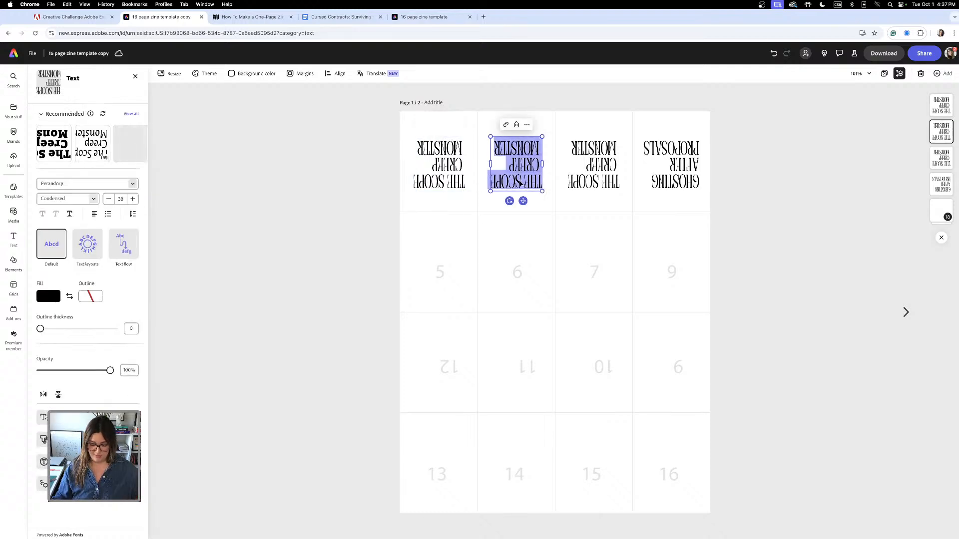
pyautogui.press('BackSpace')
pyautogui.press('super+v')
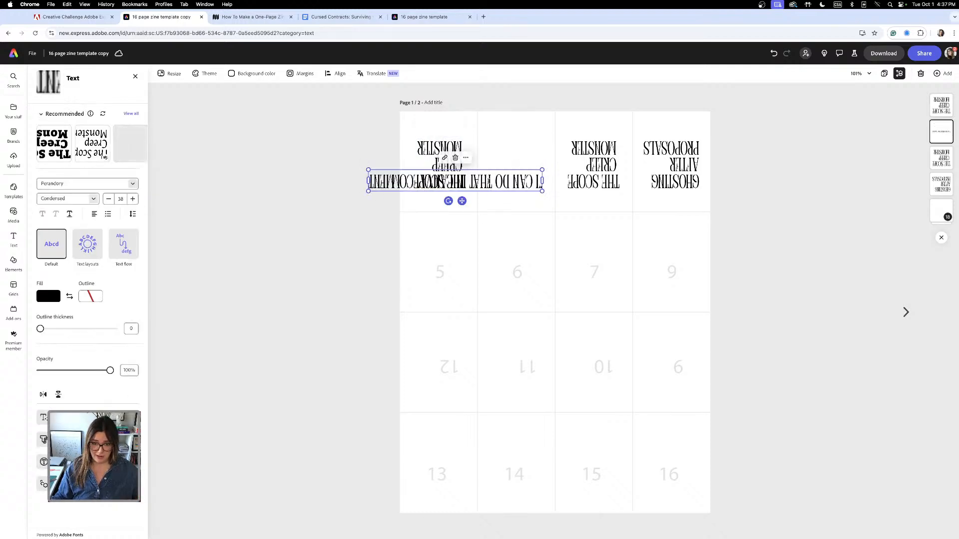
pyautogui.press('Return')
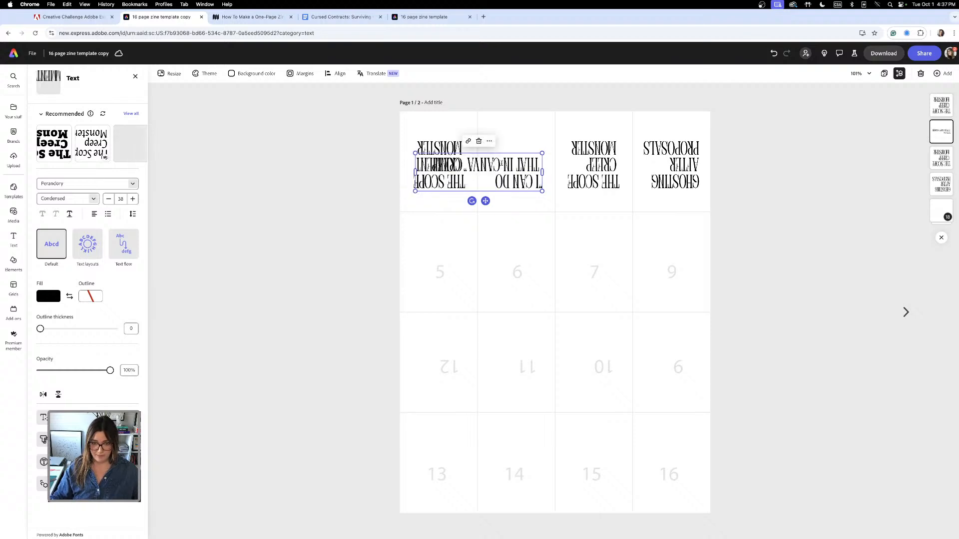
pyautogui.click(501, 163)
pyautogui.press('Return')
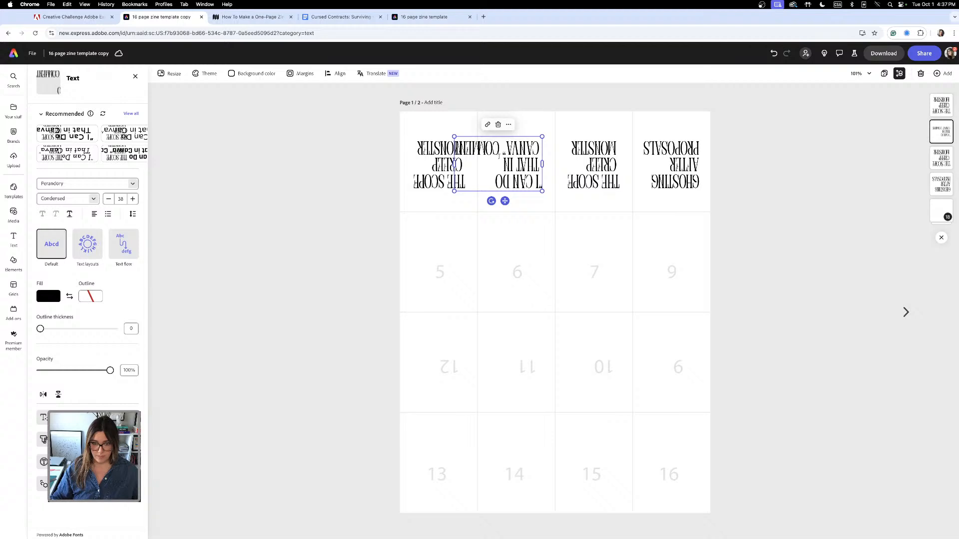
pyautogui.click(503, 148)
pyautogui.press('Return')
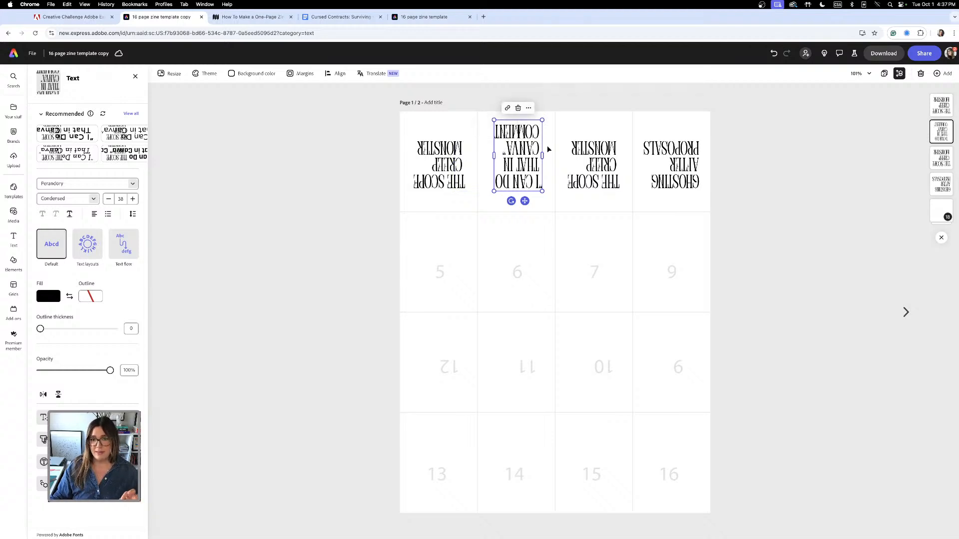
# Center the “I Can Do That in Canva” Comment title in its cell and set it in Elza Text Regular at size 22.
pyautogui.moveTo(537, 165); pyautogui.dragTo(535, 170)
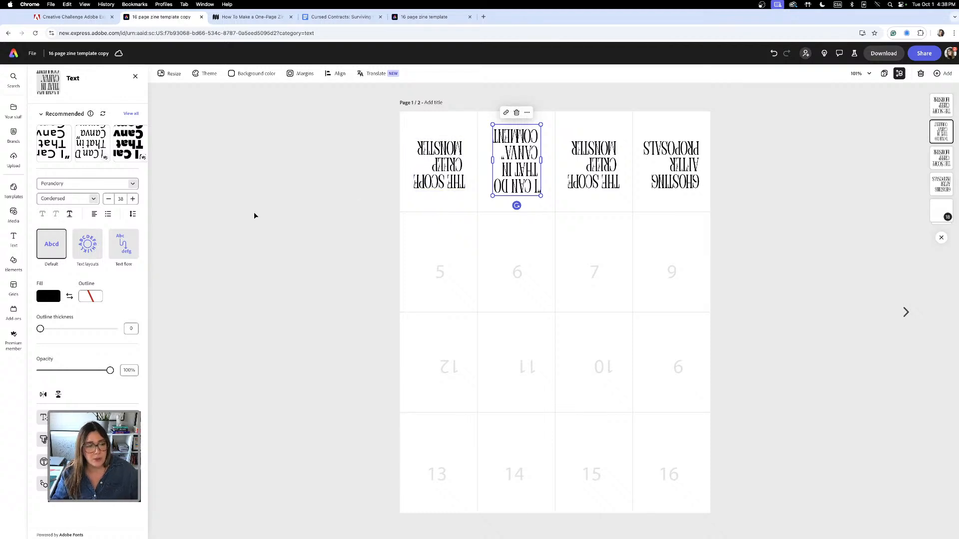
pyautogui.click(136, 185)
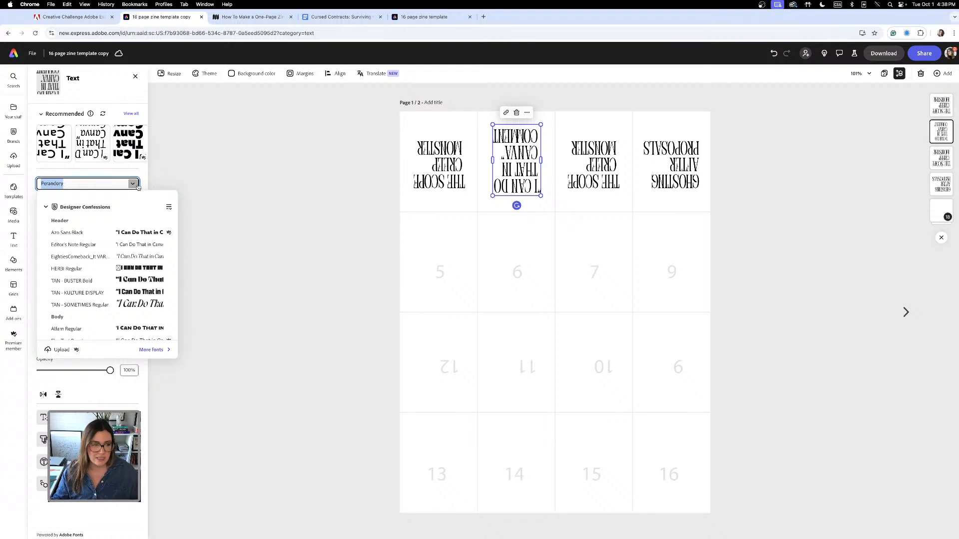
pyautogui.scroll(-2, 120, 270)
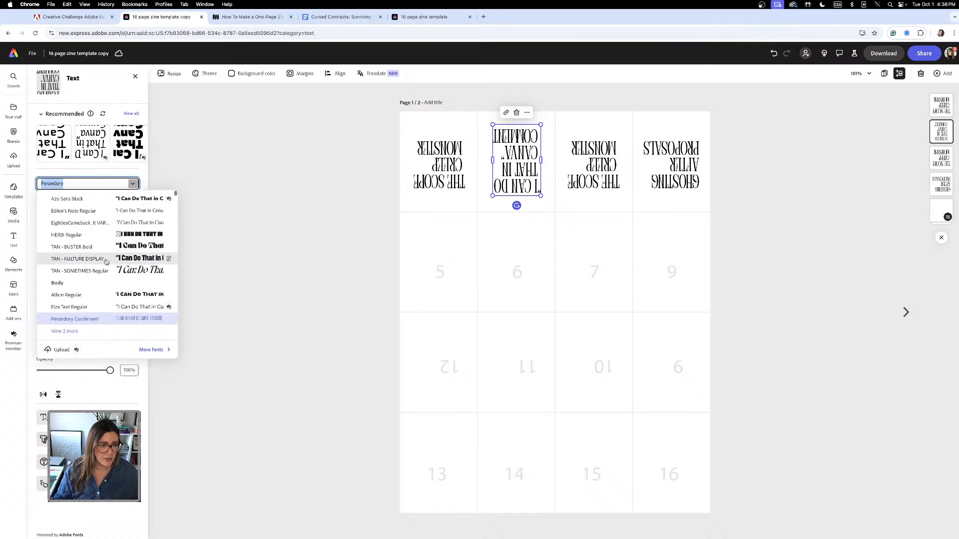
pyautogui.click(120, 309)
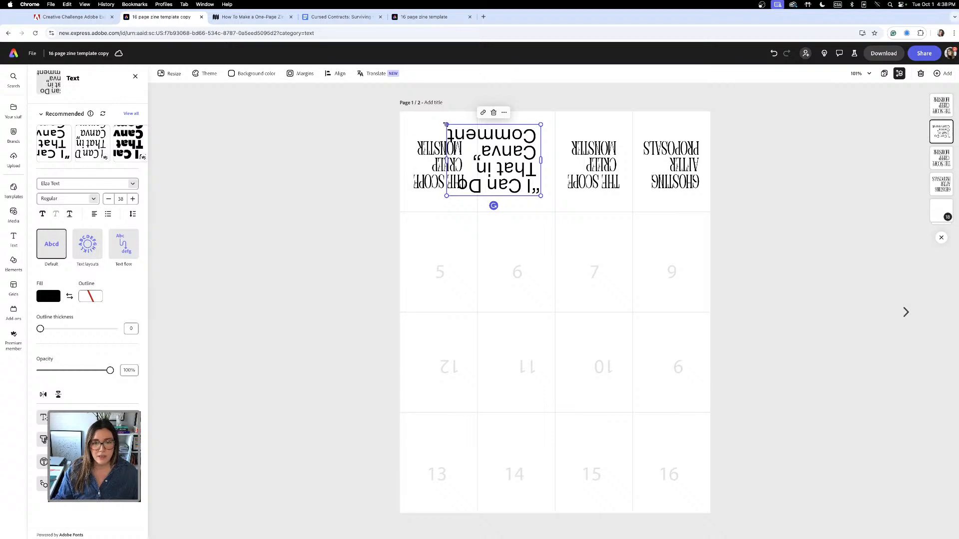
pyautogui.moveTo(446, 125); pyautogui.dragTo(522, 178)
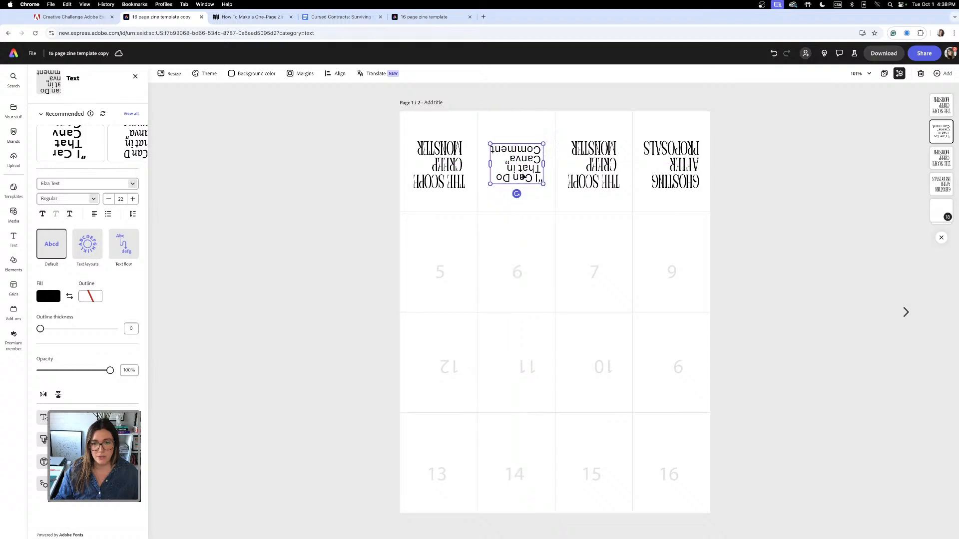
pyautogui.click(527, 206)
pyautogui.click(530, 181)
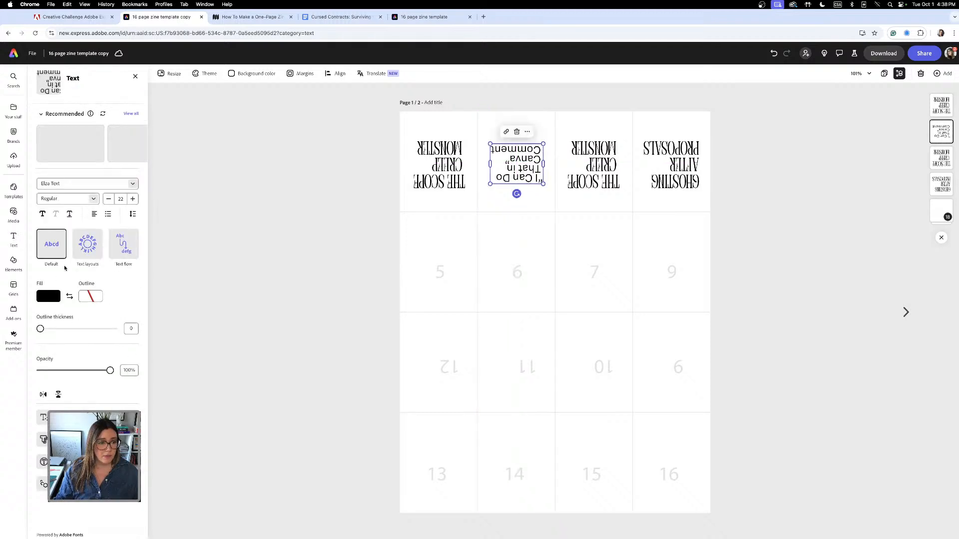
# Change the fill color of the “I Can Do That in Canva” Comment title to white.
pyautogui.click(97, 298)
pyautogui.click(46, 300)
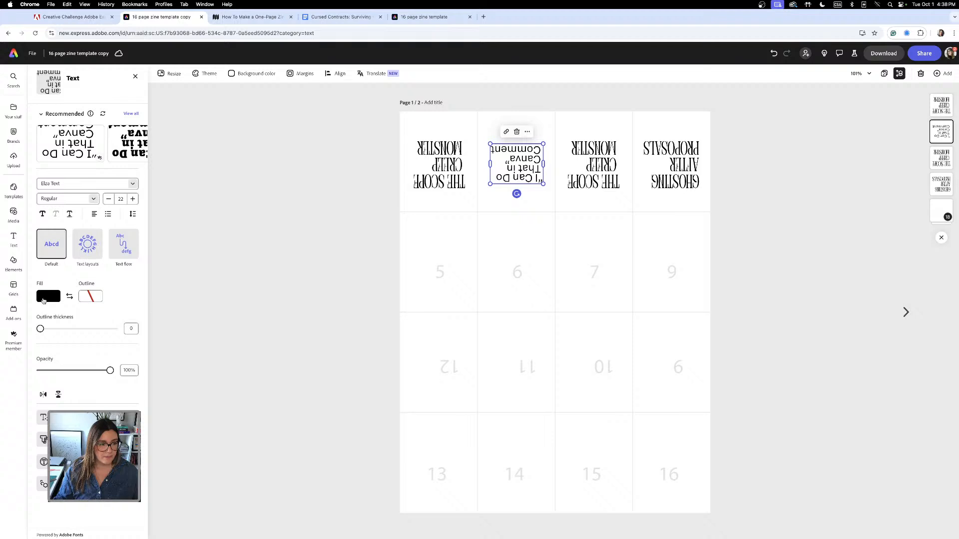
pyautogui.click(44, 301)
pyautogui.click(93, 270)
pyautogui.click(260, 274)
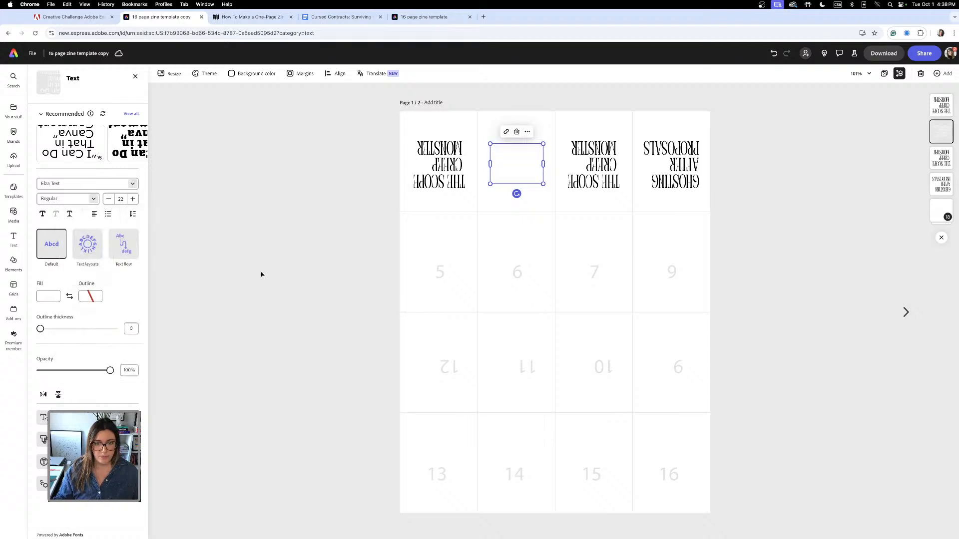
pyautogui.click(291, 193)
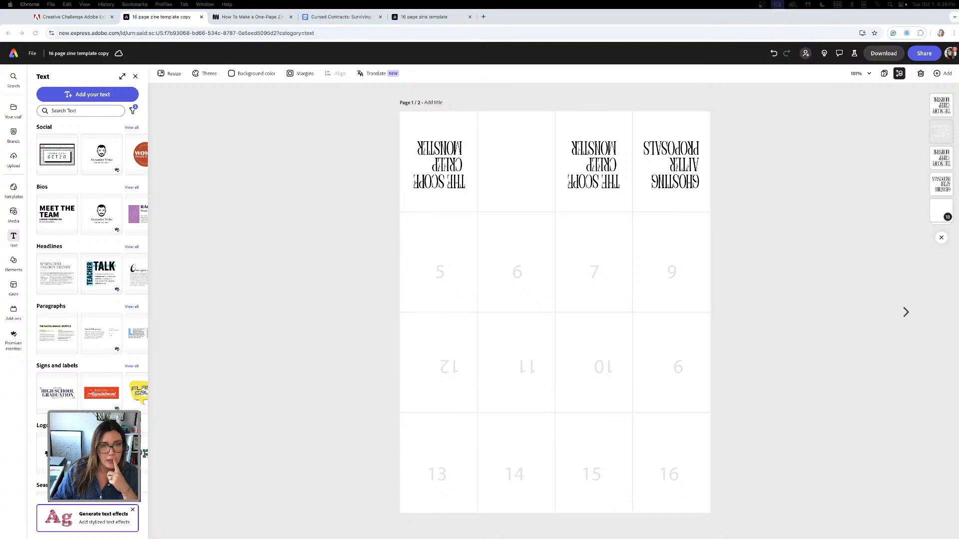
# Check the sample spreads in the Creative Challenge presentation, then return to the zine template and add a rectangle shape from a search for "rectangle".
pyautogui.click(89, 18)
pyautogui.click(9, 294)
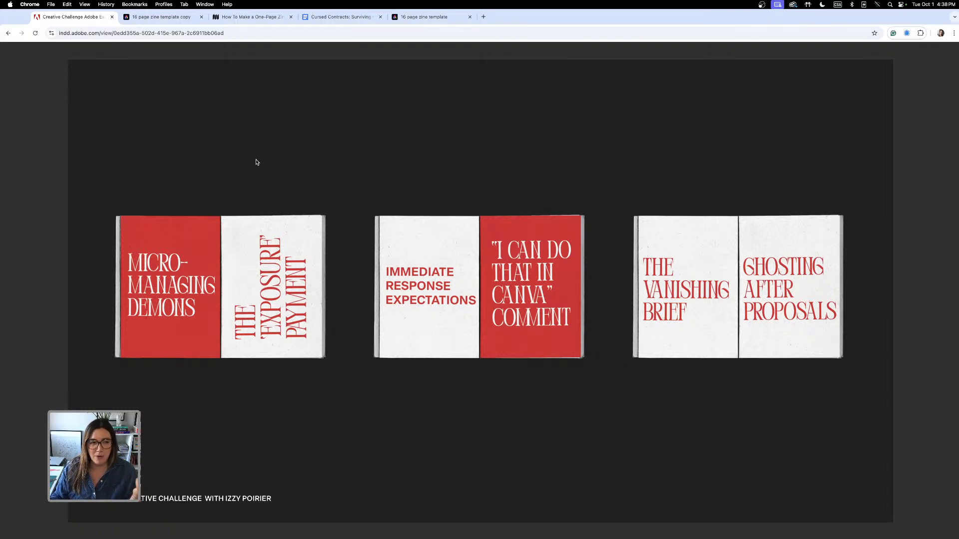
pyautogui.click(167, 20)
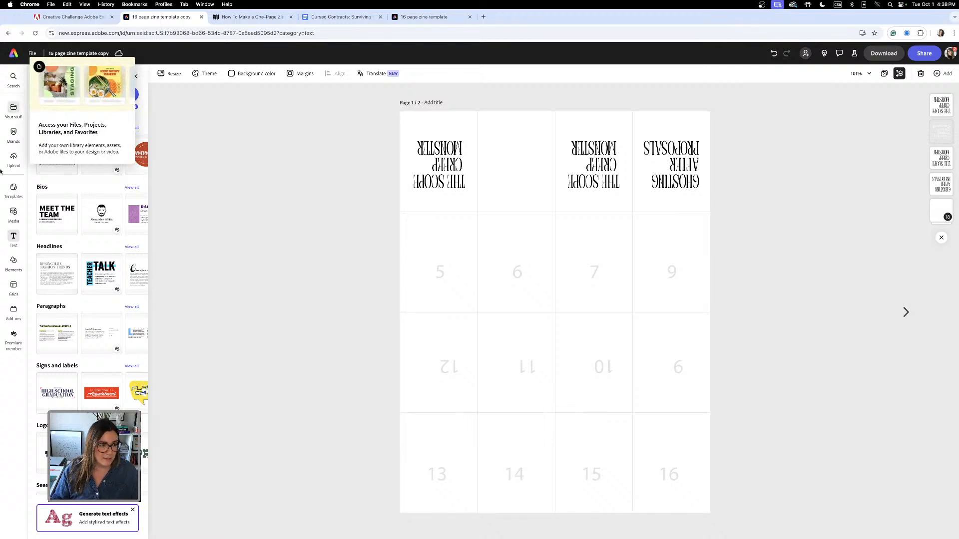
pyautogui.click(13, 263)
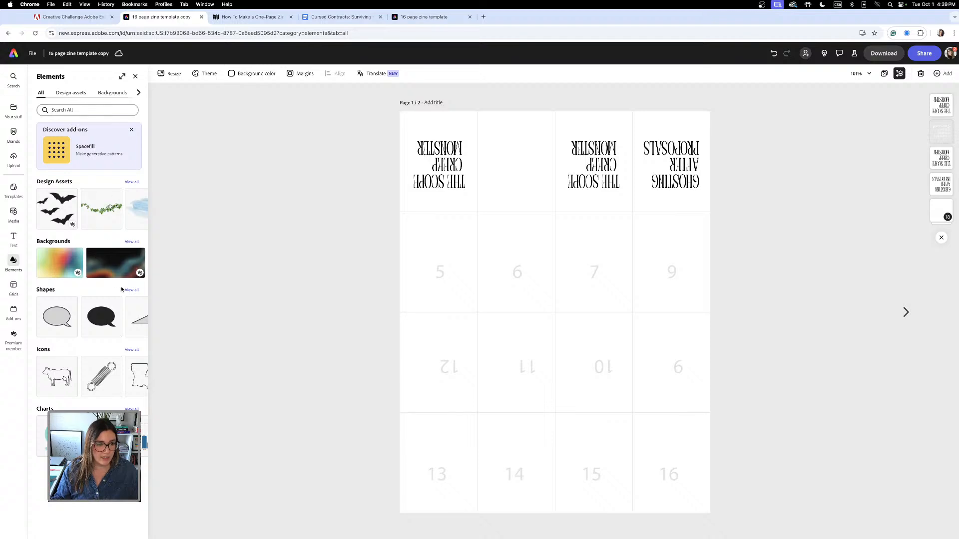
pyautogui.click(104, 111)
pyautogui.write('rect')
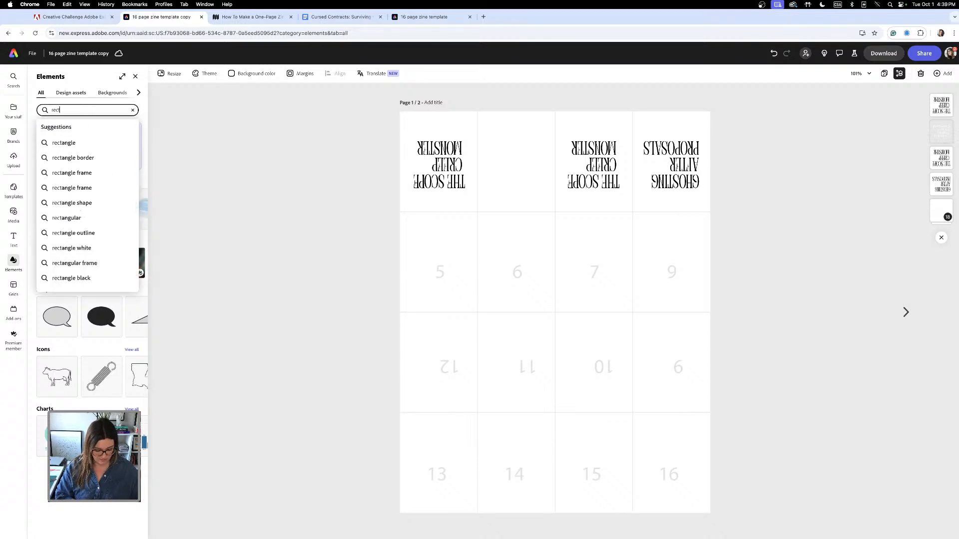
pyautogui.write('angle')
pyautogui.click(94, 142)
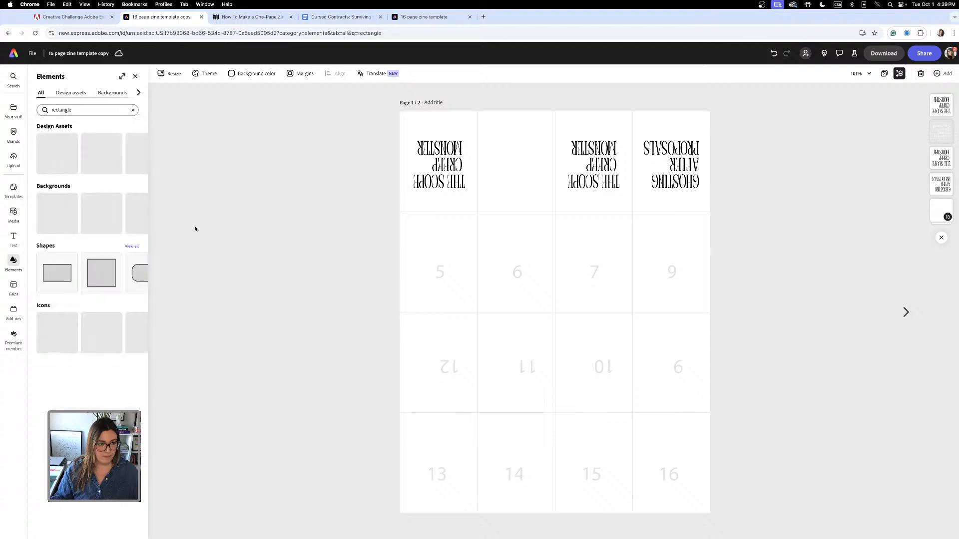
pyautogui.click(74, 295)
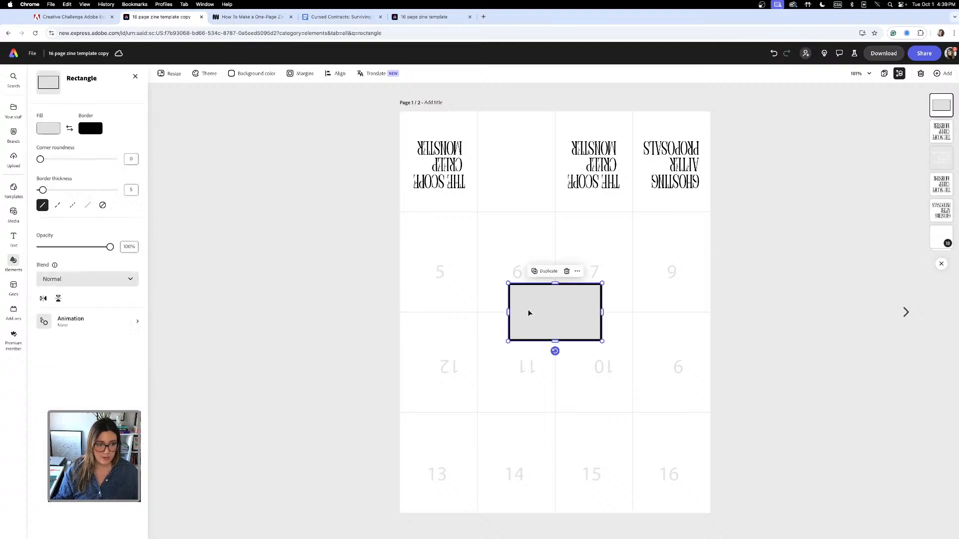
# Swap the rectangle's fill and border colors to get a black fill, and remove the border.
pyautogui.click(69, 129)
pyautogui.click(84, 130)
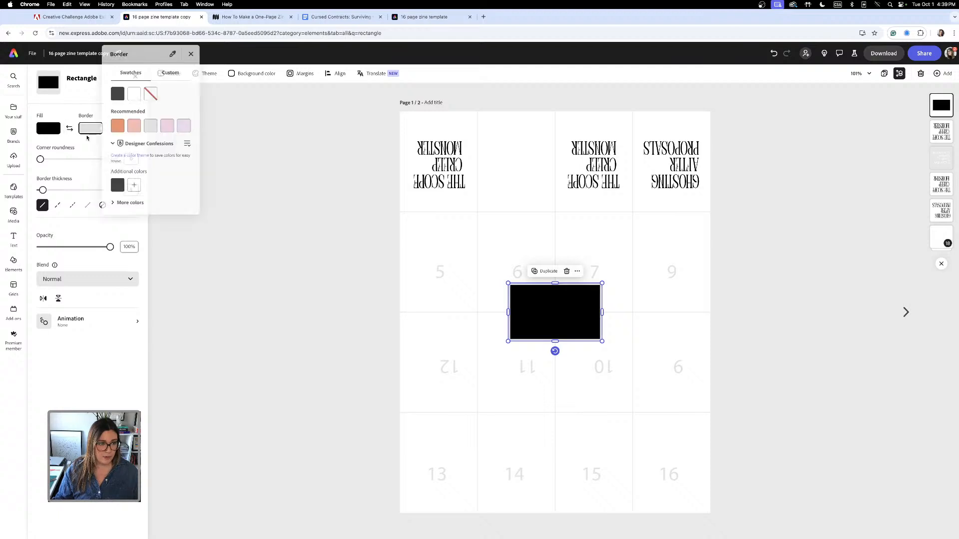
pyautogui.click(152, 95)
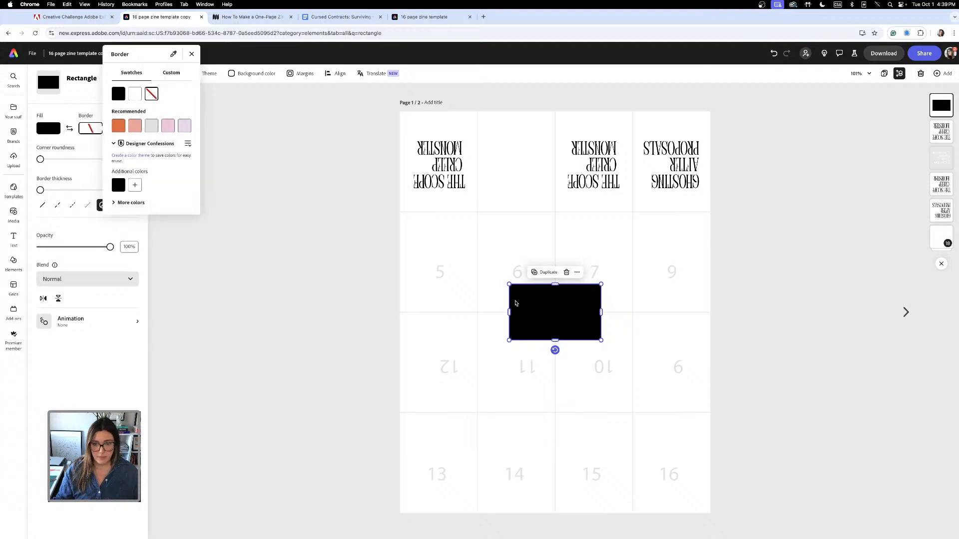
# Fit the black rectangle over the top row's second cell and move it below the white title in the layer order.
pyautogui.moveTo(594, 318); pyautogui.dragTo(555, 139)
pyautogui.moveTo(516, 167); pyautogui.dragTo(516, 211)
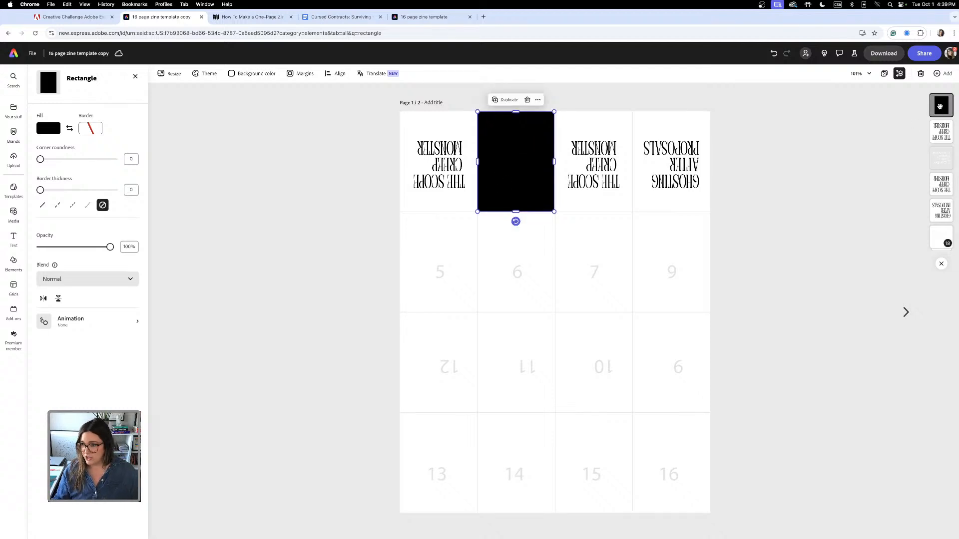
pyautogui.moveTo(941, 105); pyautogui.dragTo(938, 171)
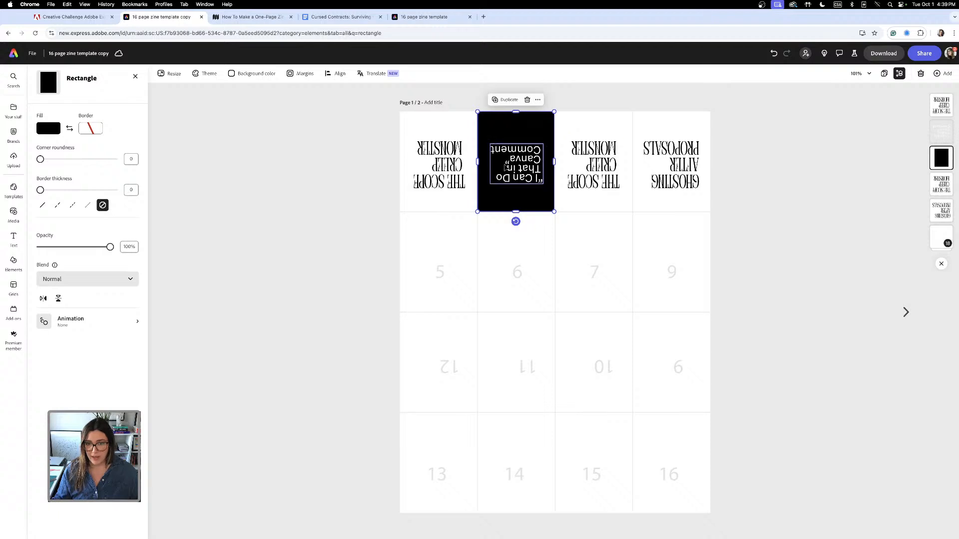
pyautogui.click(794, 197)
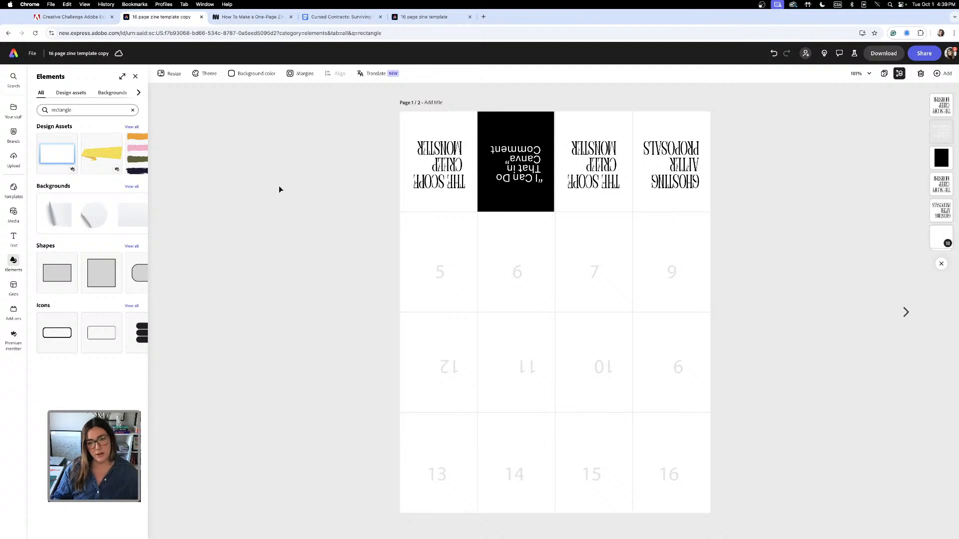
# Widen the black rectangle slightly so it meets the grid line it shares with the third cell.
pyautogui.click(546, 137)
pyautogui.scroll(5, 546, 135)
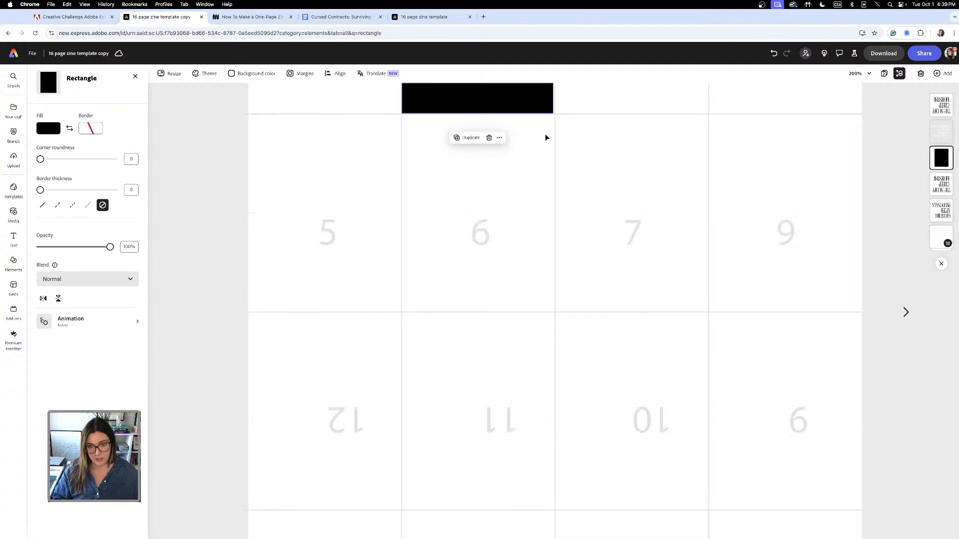
pyautogui.scroll(5, 550, 150)
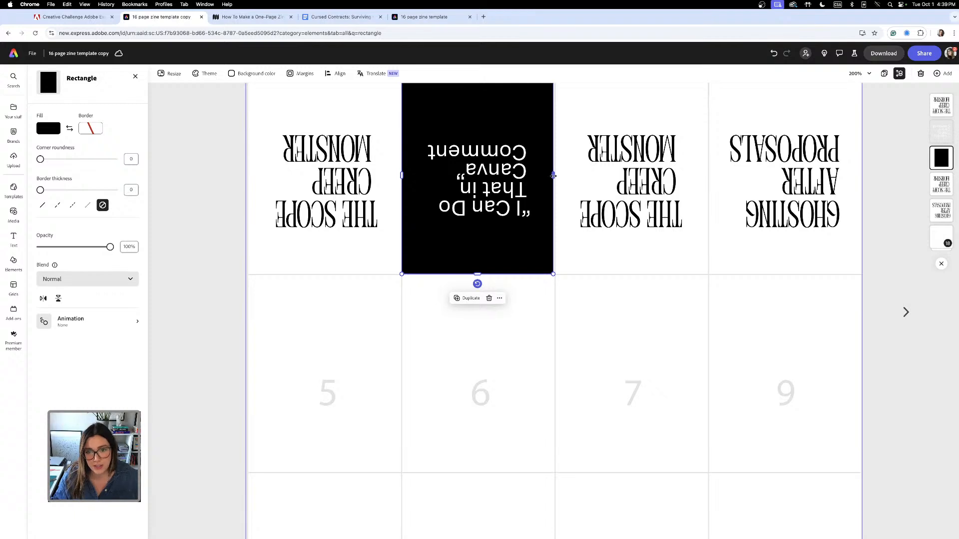
pyautogui.moveTo(554, 174); pyautogui.dragTo(555, 175)
pyautogui.click(888, 220)
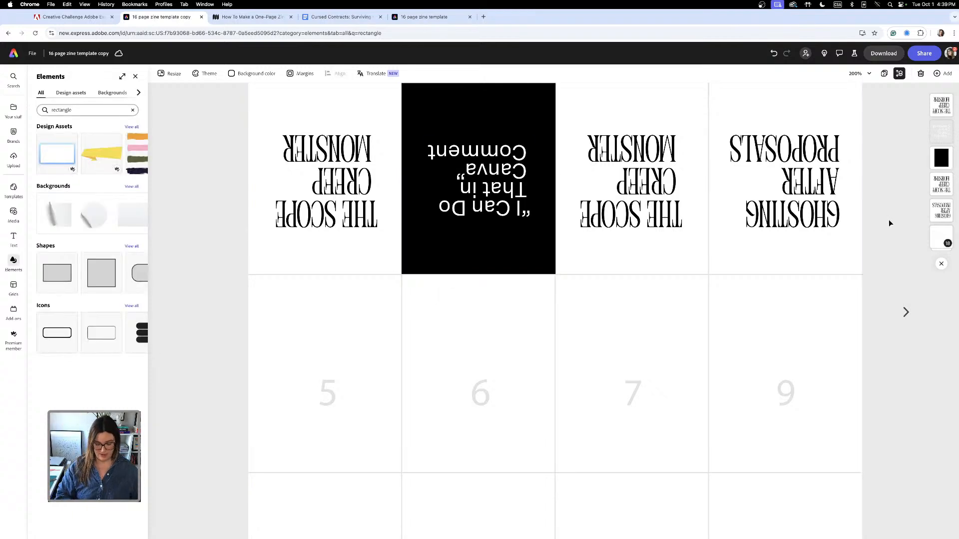
# Delete the placeholder number 5 from the first cell of the second row.
pyautogui.press('super+minus')
pyautogui.press('super+minus')
pyautogui.press('super+equal')
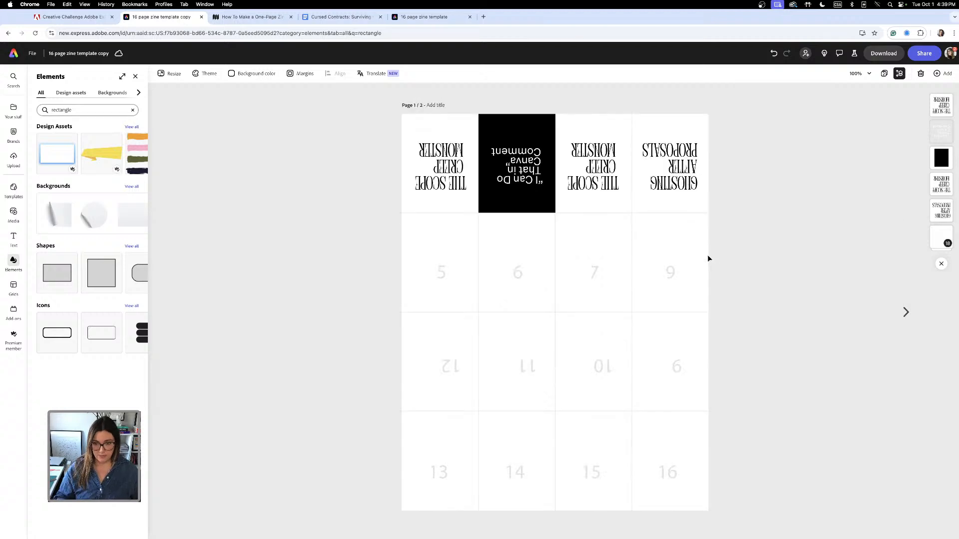
pyautogui.click(439, 272)
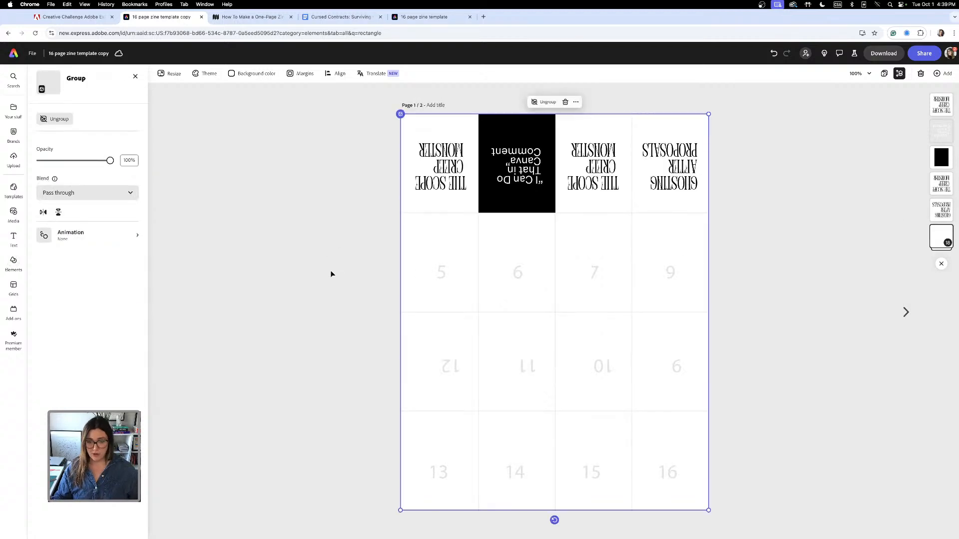
pyautogui.click(330, 271)
pyautogui.doubleClick(439, 275)
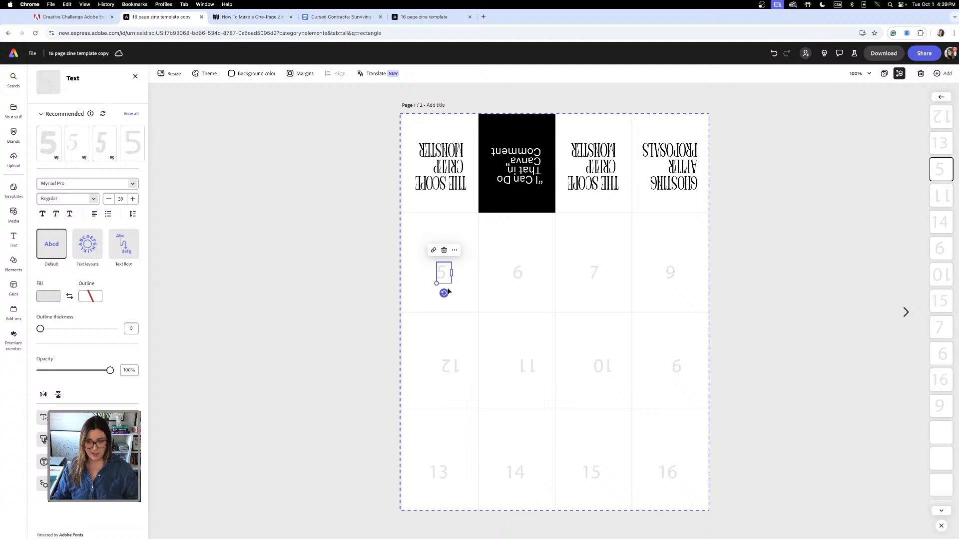
pyautogui.press('Escape')
pyautogui.click(443, 279)
pyautogui.doubleClick(443, 279)
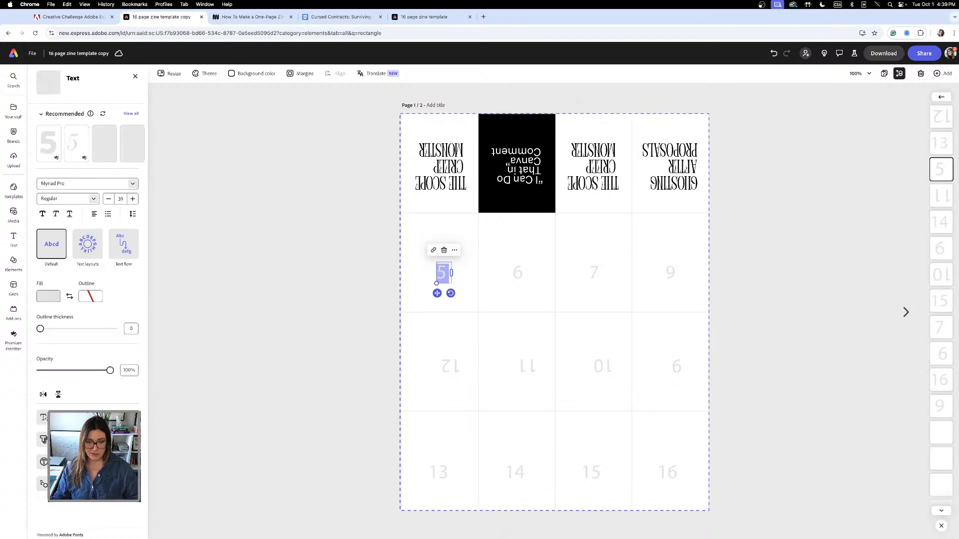
pyautogui.press('BackSpace')
pyautogui.press('Escape')
# Delete the placeholder numbers 6, 7 and 9 from the remaining cells of the second row.
pyautogui.click(516, 272)
pyautogui.doubleClick(520, 271)
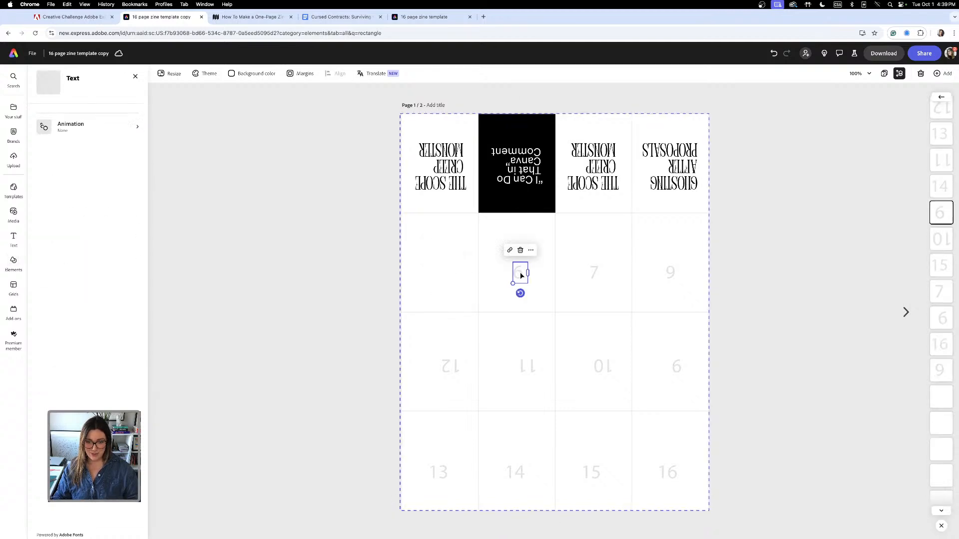
pyautogui.press('BackSpace')
pyautogui.press('Escape')
pyautogui.click(593, 272)
pyautogui.doubleClick(593, 271)
pyautogui.press('BackSpace')
pyautogui.press('Escape')
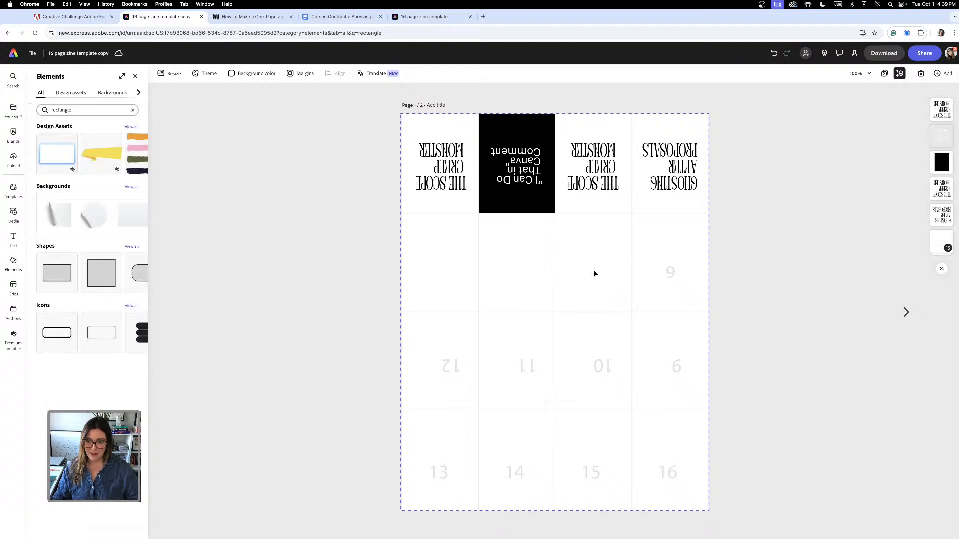
pyautogui.click(670, 274)
pyautogui.doubleClick(670, 273)
pyautogui.press('BackSpace')
pyautogui.press('Escape')
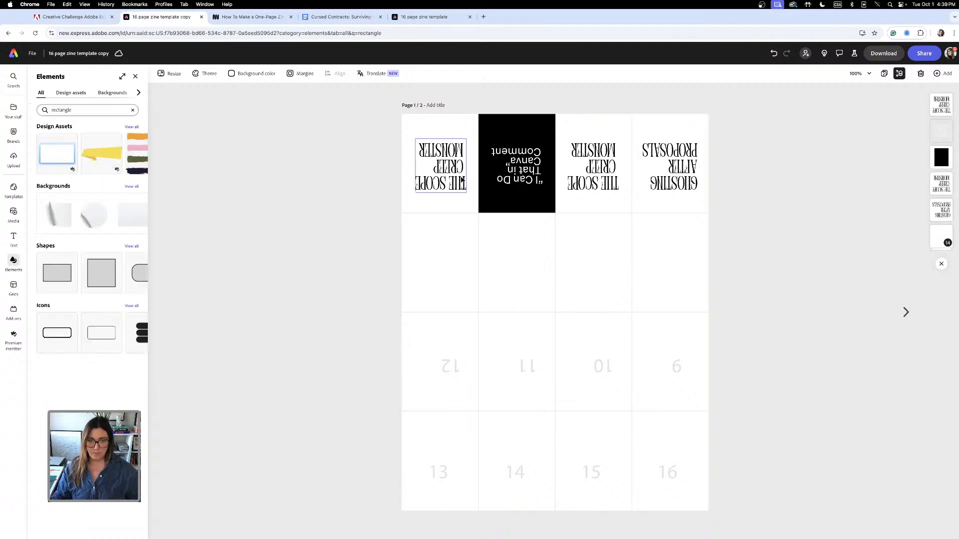
# Select all four top-row titles with the black rectangle and place a duplicate of them in the second row's cells.
pyautogui.click(675, 181)
pyautogui.keyDown('shift'); pyautogui.click(611, 181); pyautogui.keyUp('shift')
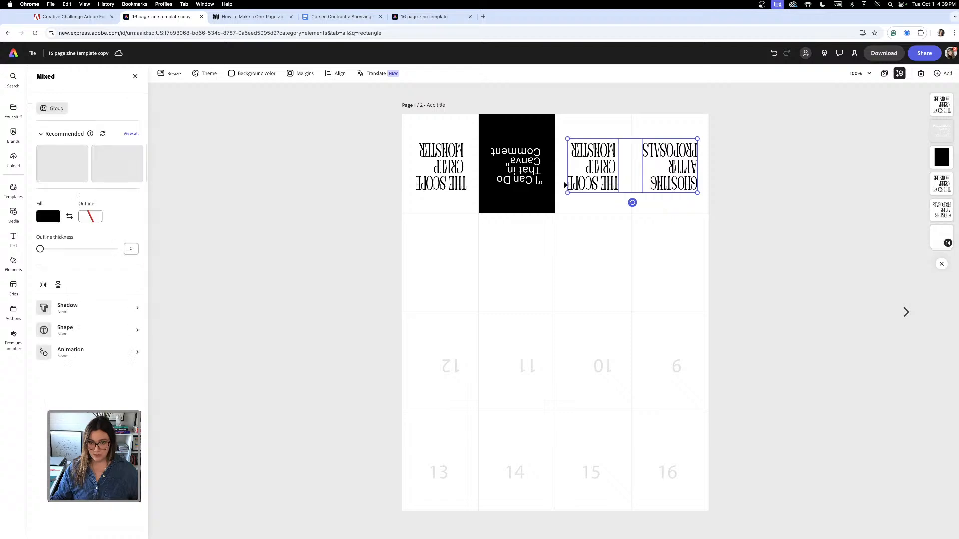
pyautogui.keyDown('shift'); pyautogui.click(537, 175); pyautogui.keyUp('shift')
pyautogui.keyDown('shift'); pyautogui.click(539, 131); pyautogui.keyUp('shift')
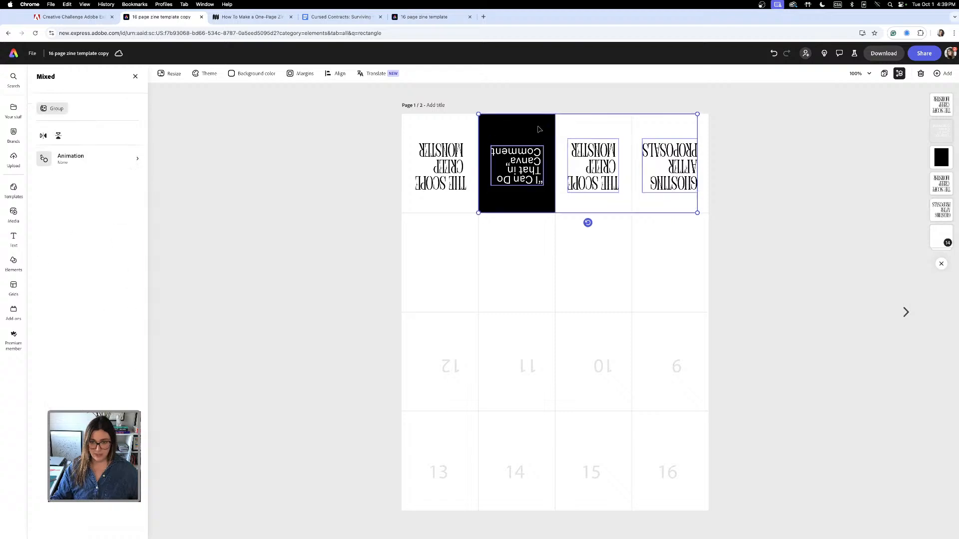
pyautogui.keyDown('shift'); pyautogui.click(437, 155); pyautogui.keyUp('shift')
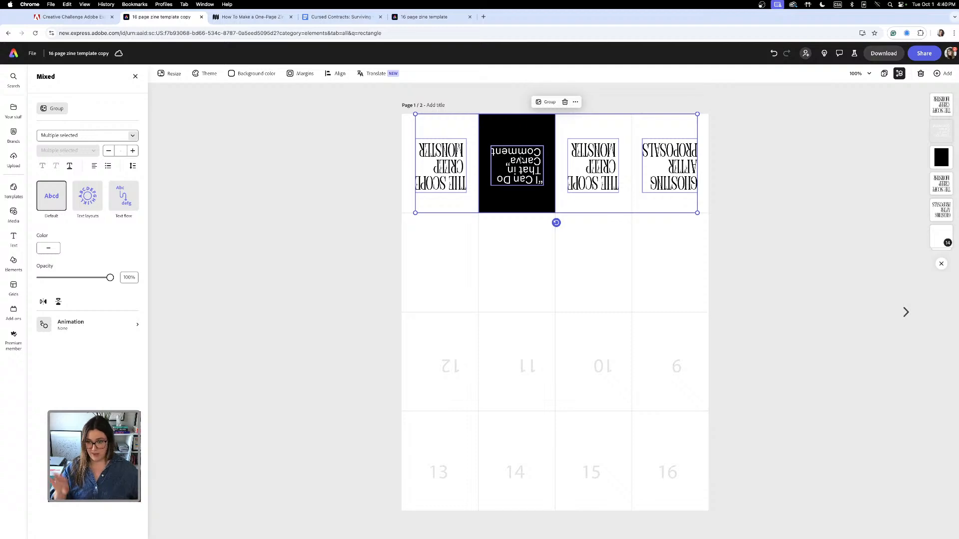
pyautogui.moveTo(526, 160); pyautogui.dragTo(531, 255)
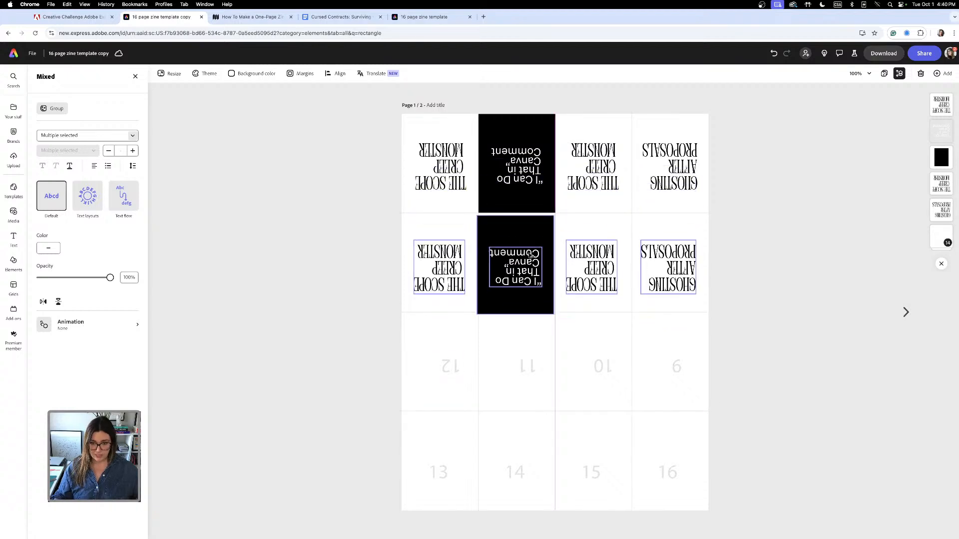
pyautogui.moveTo(531, 255)
pyautogui.mouseDown()
pyautogui.moveTo(531, 350)
pyautogui.moveTo(520, 252)
pyautogui.moveTo(533, 256)
pyautogui.mouseUp()
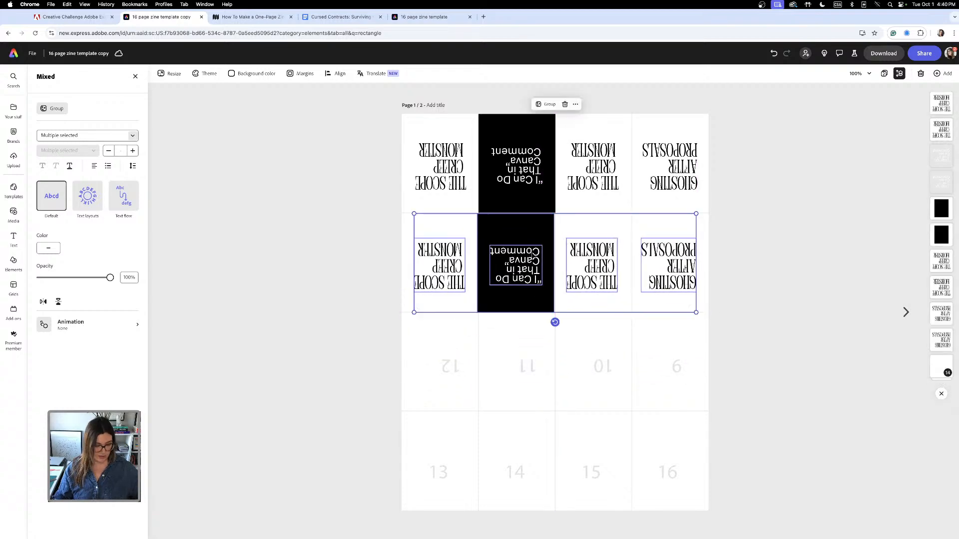
# Rotate the duplicated second-row titles and rectangle 180 degrees as a group, and widen the black rectangle to meet the grid line beside the second cell.
pyautogui.moveTo(555, 322); pyautogui.dragTo(564, 9)
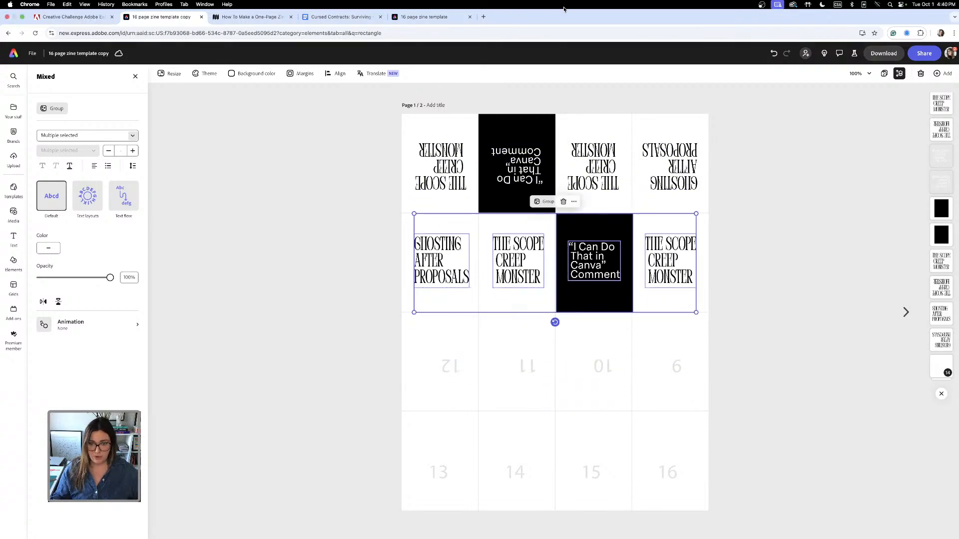
pyautogui.click(770, 282)
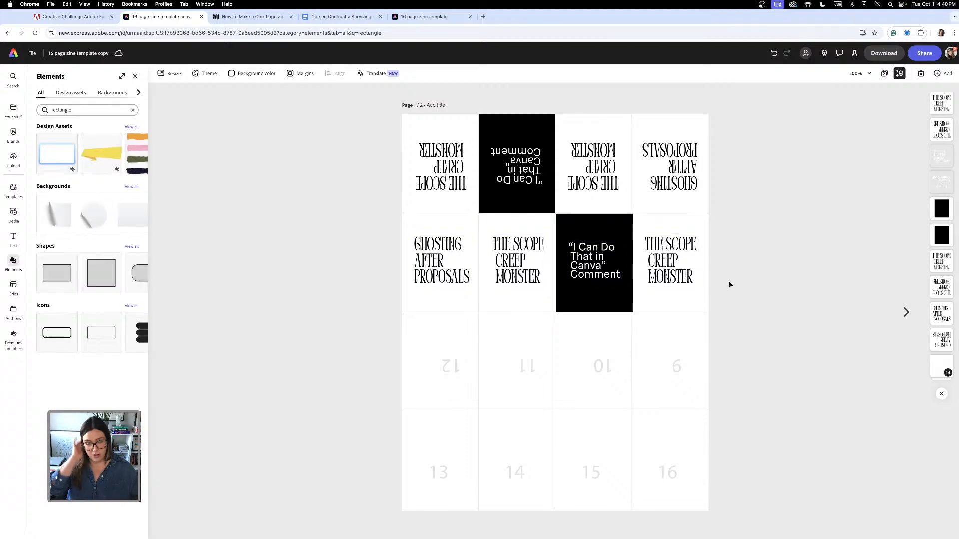
pyautogui.press('super+equal')
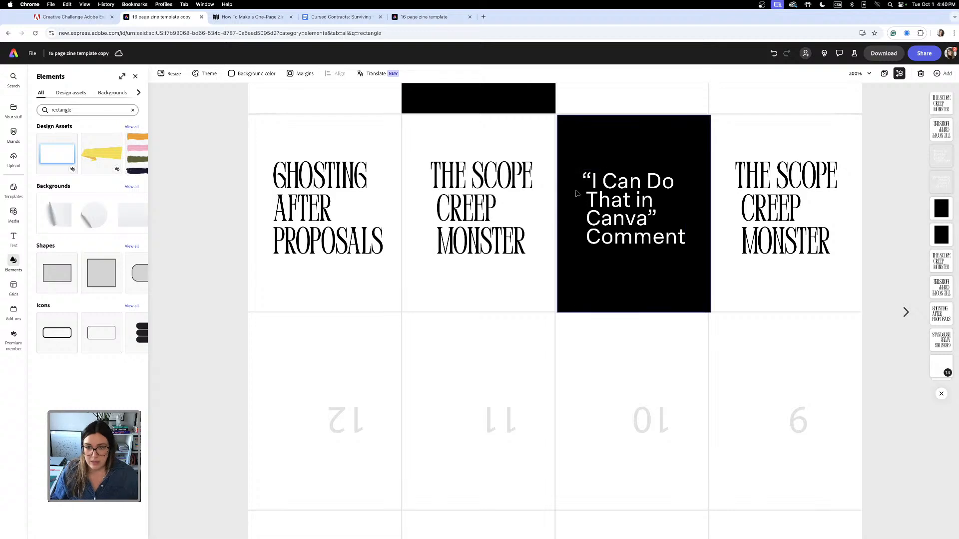
pyautogui.click(560, 215)
pyautogui.moveTo(557, 214); pyautogui.dragTo(555, 213)
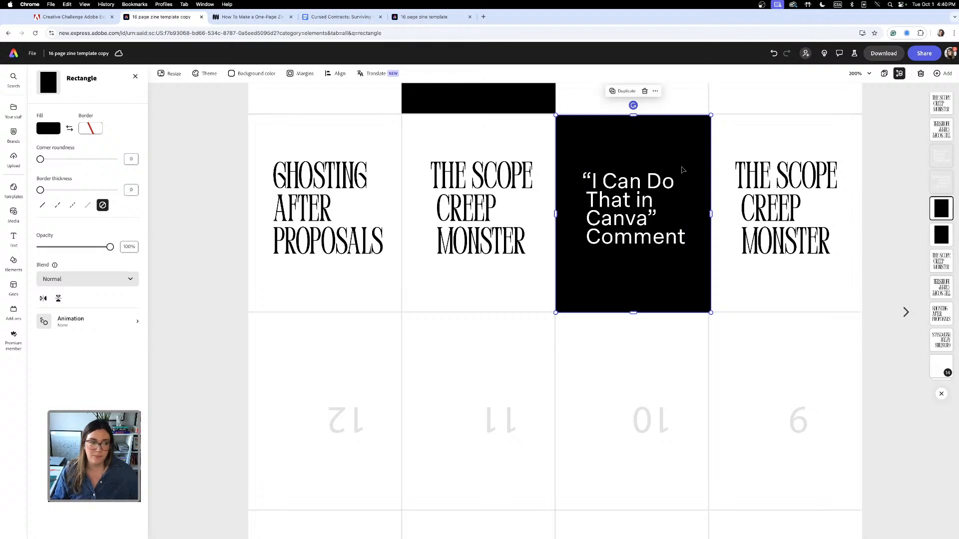
# Change the fill of the second-row black rectangle to a custom dark red.
pyautogui.click(45, 130)
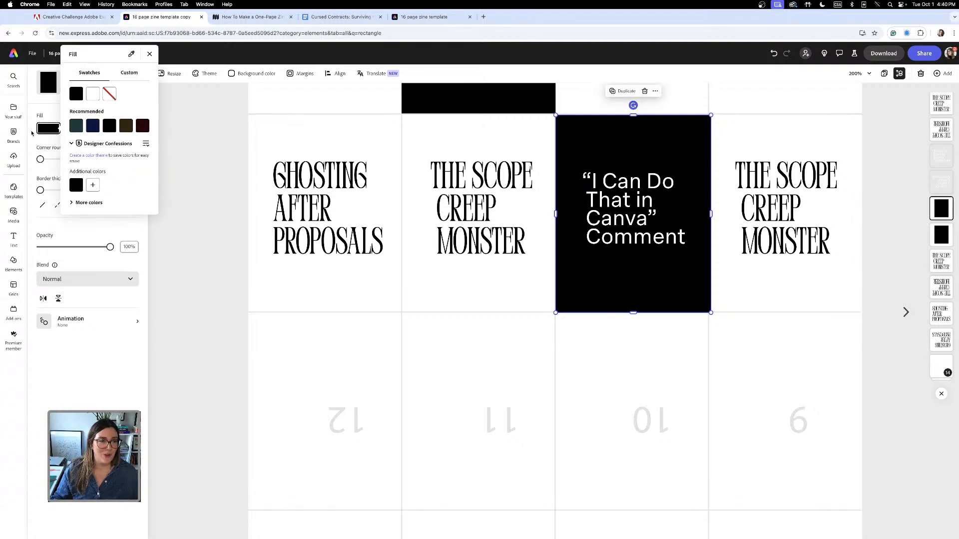
pyautogui.click(129, 73)
pyautogui.moveTo(144, 124); pyautogui.dragTo(140, 123)
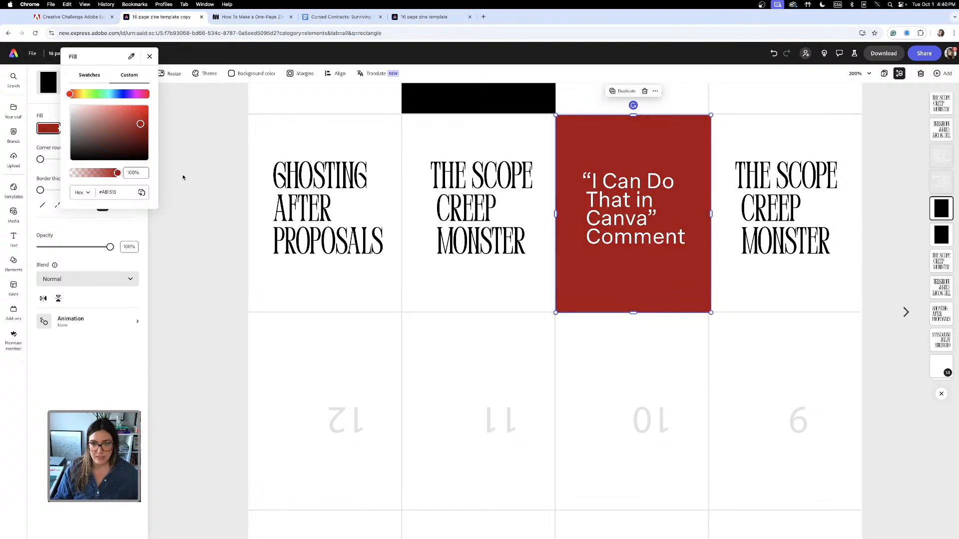
pyautogui.click(196, 181)
# Fill the top-row black rectangle with the dark red sampled from the second-row rectangle.
pyautogui.scroll(3, 204, 239)
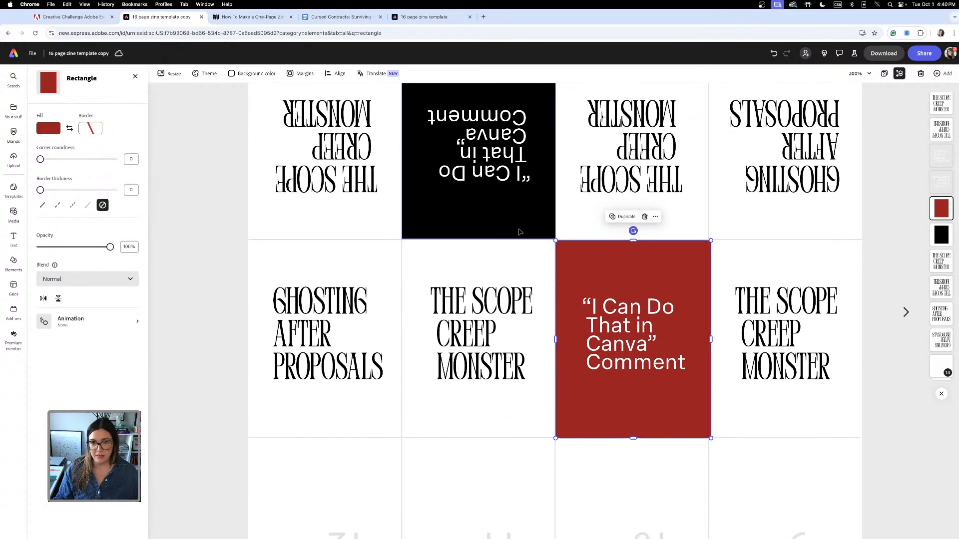
pyautogui.click(520, 230)
pyautogui.click(48, 129)
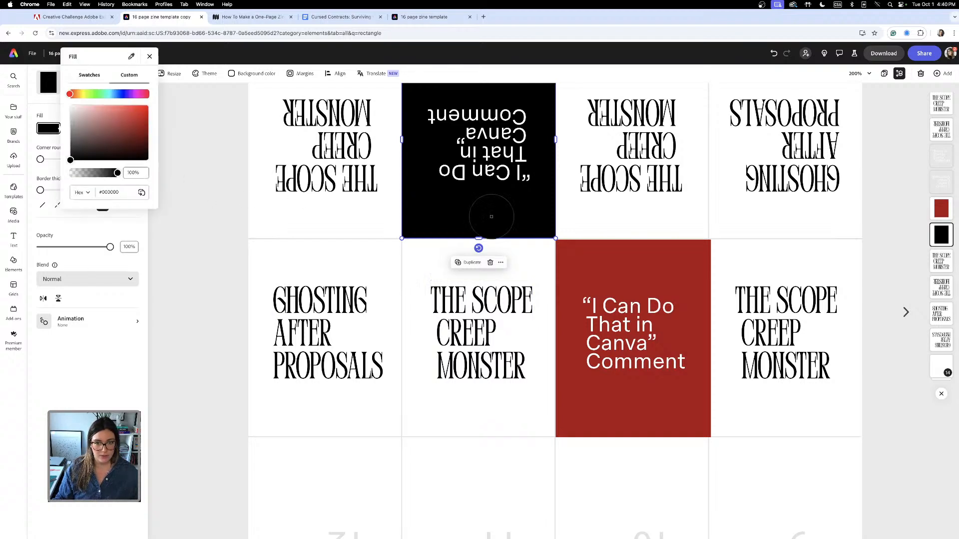
pyautogui.click(185, 148)
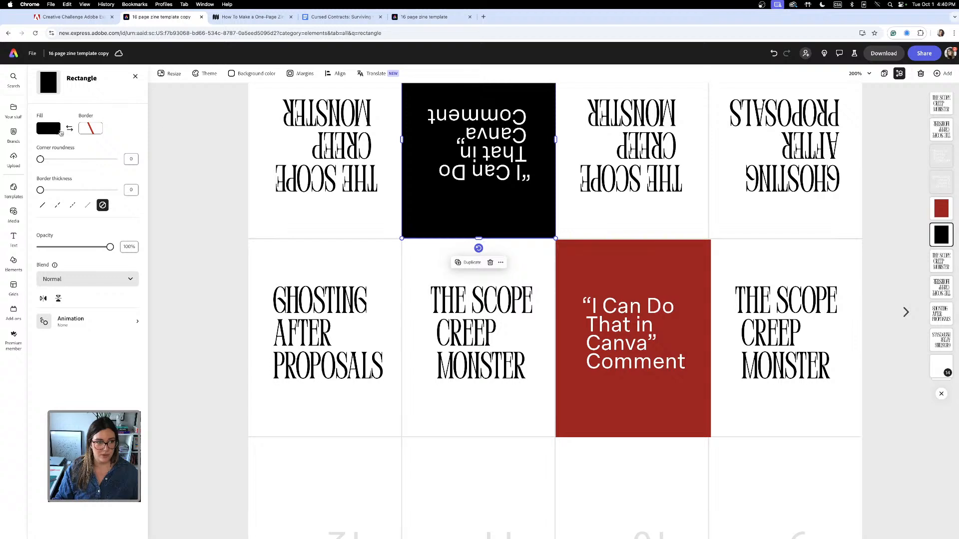
pyautogui.click(57, 131)
pyautogui.click(131, 57)
pyautogui.click(649, 305)
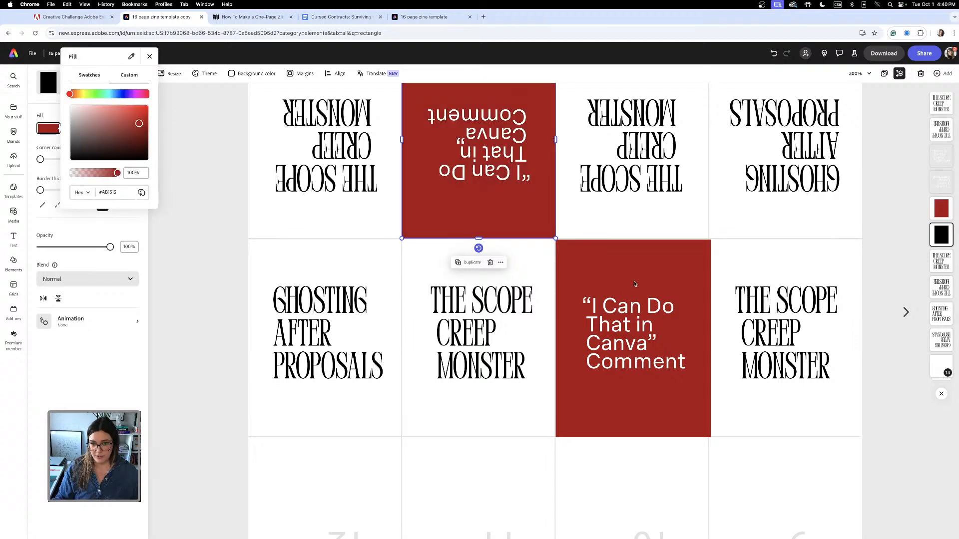
pyautogui.click(208, 113)
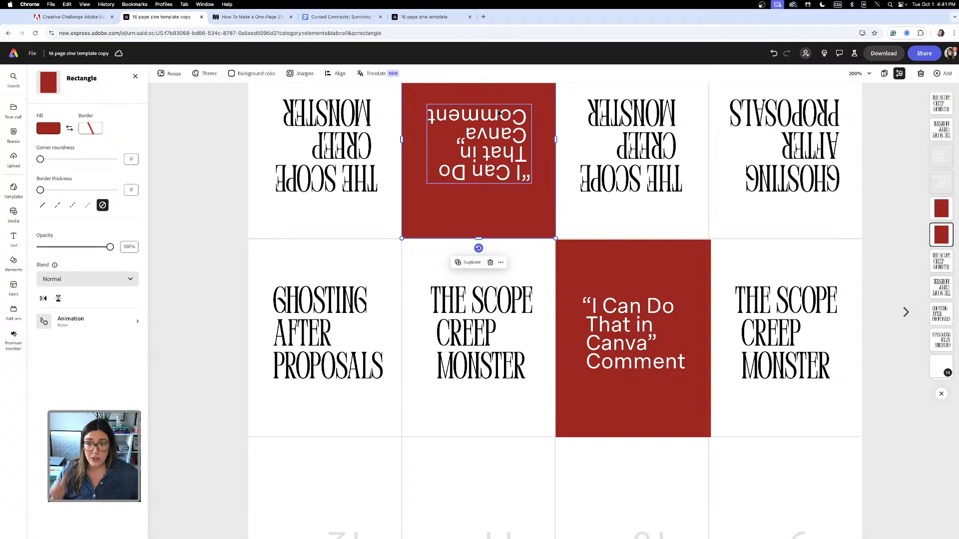
# Switch to the Cursed Contracts document in Google Docs and copy the line "The 'Exposure' Payment".
pyautogui.click(654, 131)
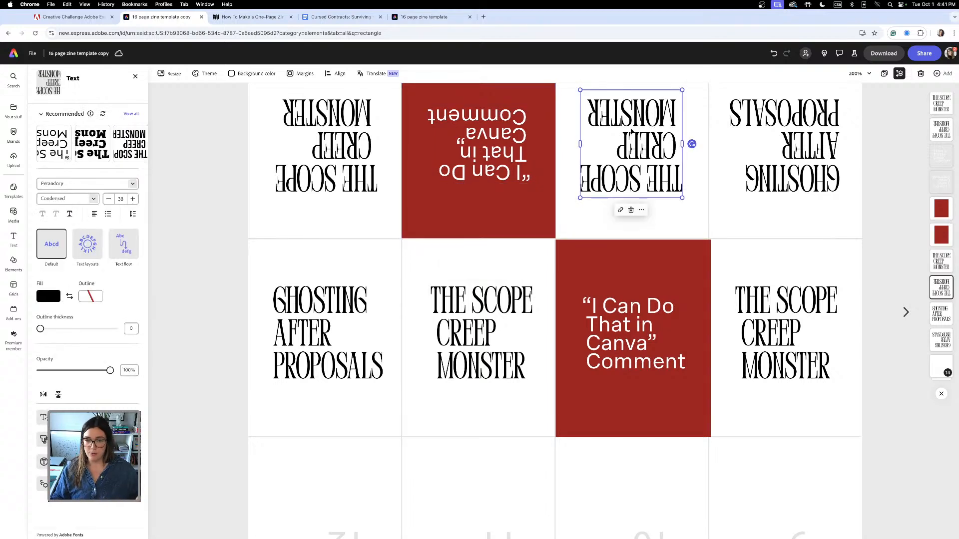
pyautogui.click(179, 219)
pyautogui.click(341, 16)
pyautogui.scroll(-2, 363, 248)
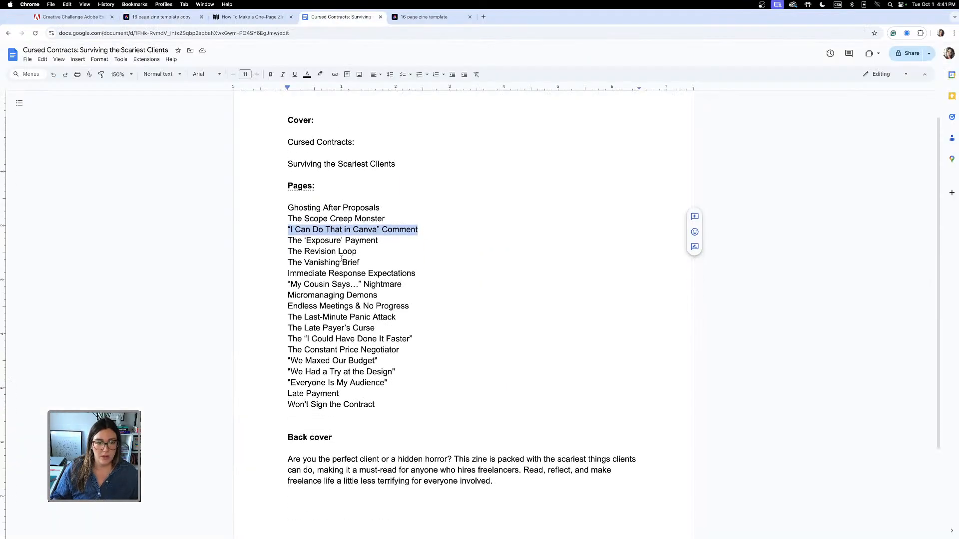
pyautogui.click(362, 248)
pyautogui.moveTo(379, 235); pyautogui.dragTo(288, 233)
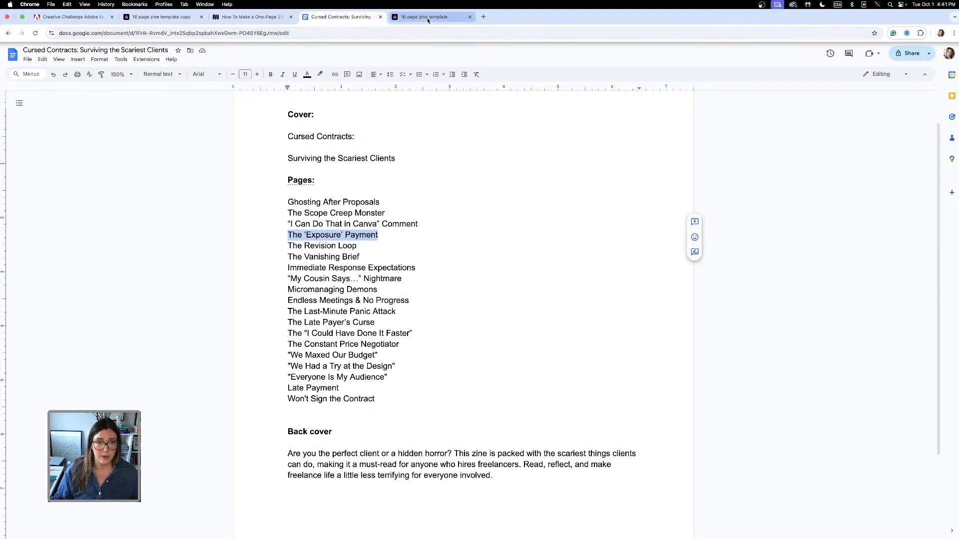
# Back in Adobe Express, replace the second-row "Ghosting After Proposals" title with "The 'Exposure' Payment", broken into three lines.
pyautogui.click(162, 16)
pyautogui.click(345, 300)
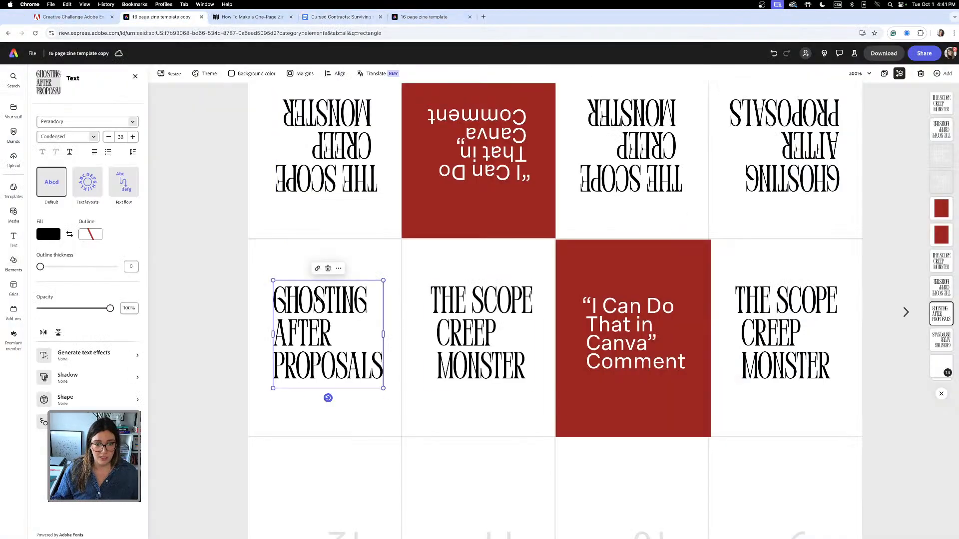
pyautogui.doubleClick(319, 300)
pyautogui.doubleClick(305, 333)
pyautogui.click(374, 366)
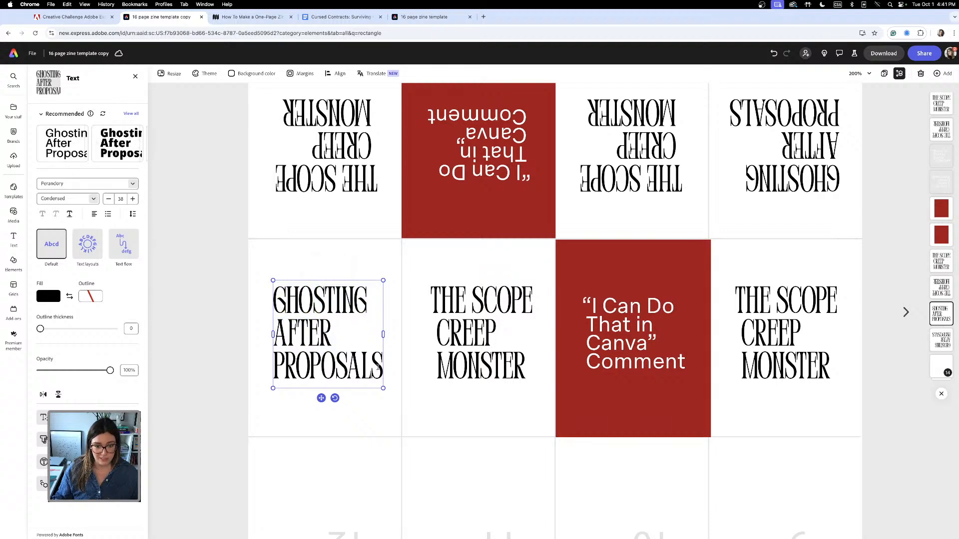
pyautogui.hotkey('ctrl', 'a')
pyautogui.write("THE 'EXPOSURE' PAYMENT")
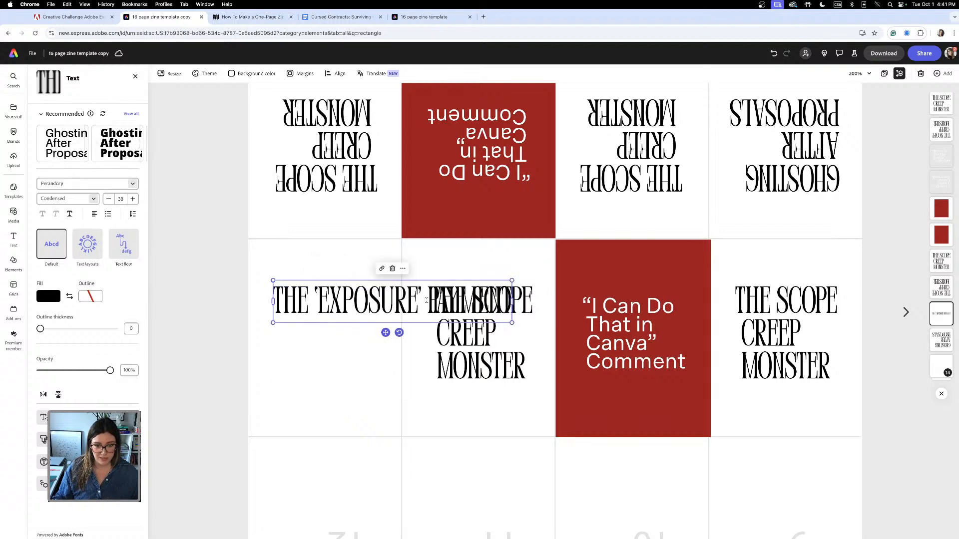
pyautogui.press('Return')
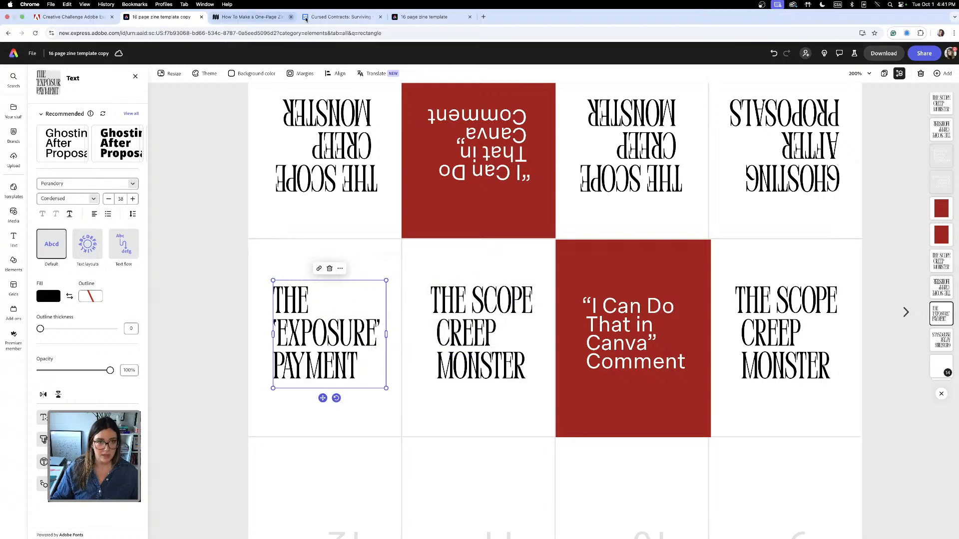
# Copy the page title "The Revision Loop" from the Google Docs document.
pyautogui.click(341, 17)
pyautogui.click(364, 247)
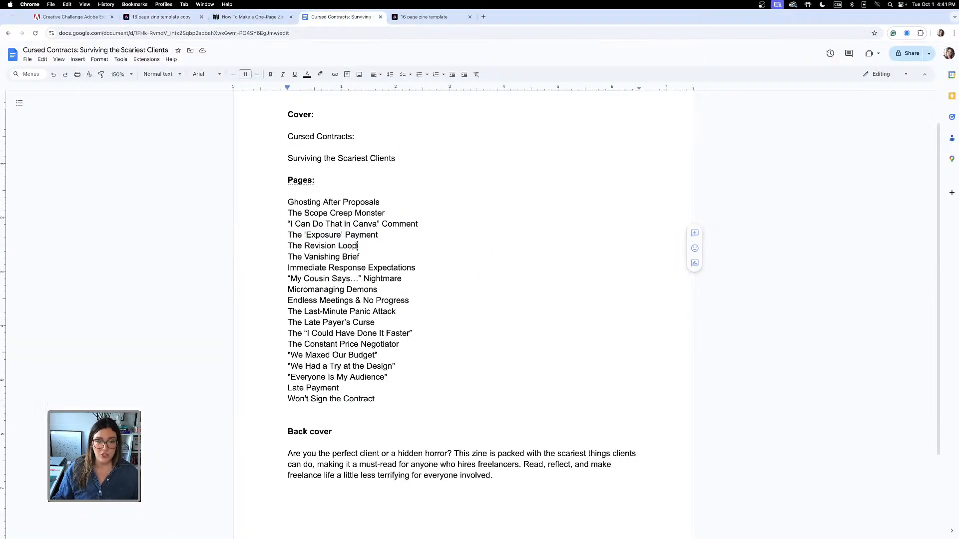
pyautogui.moveTo(363, 247); pyautogui.dragTo(287, 244)
pyautogui.press('super+c')
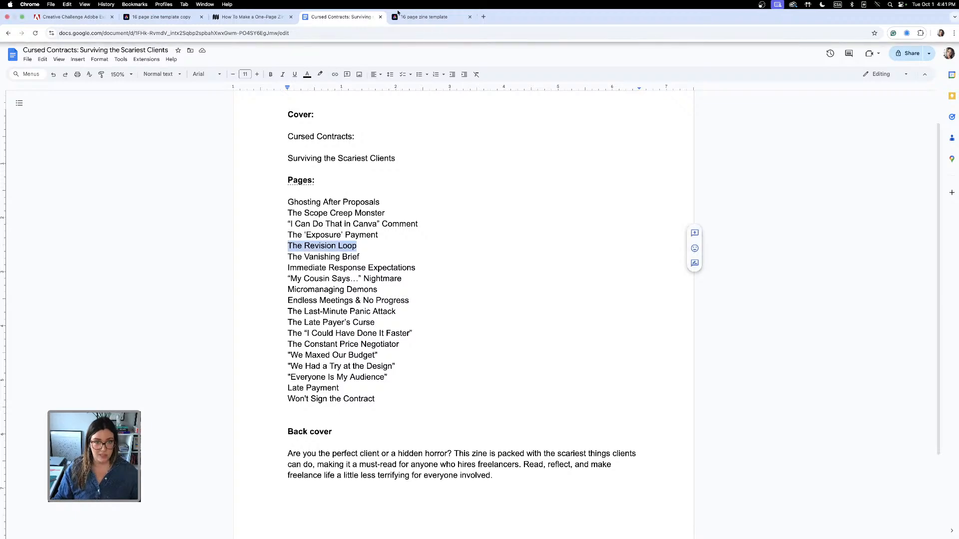
# Return to Adobe Express and replace the title in the second row's second cell with "The Revision Loop" on three lines.
pyautogui.hotkey('ctrl', 'Tab')
pyautogui.click(162, 16)
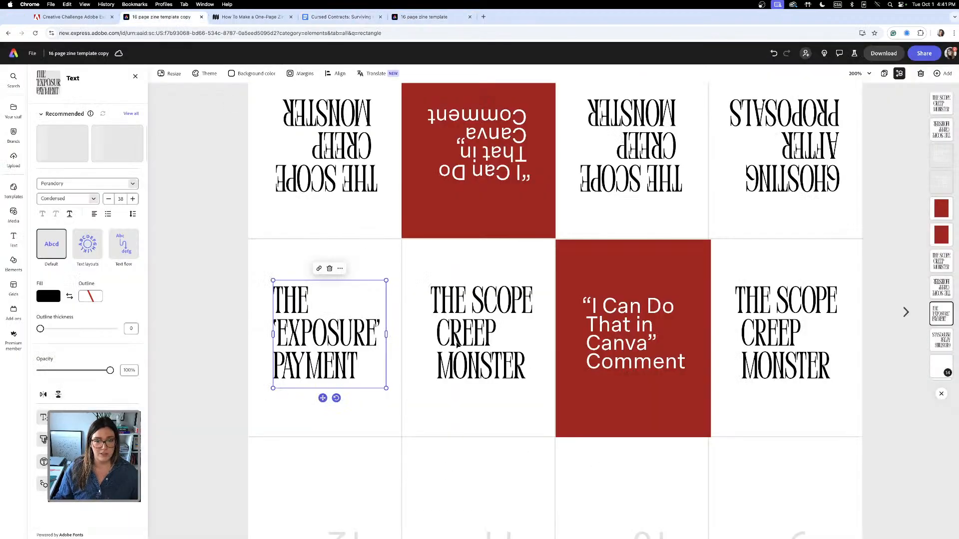
pyautogui.click(442, 299)
pyautogui.doubleClick(439, 297)
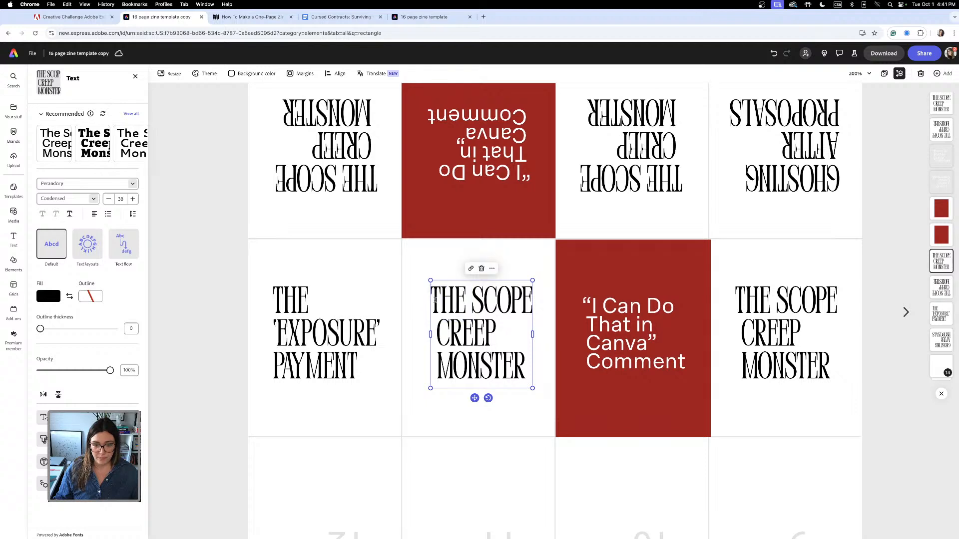
pyautogui.moveTo(433, 295); pyautogui.dragTo(530, 380)
pyautogui.press('super+v')
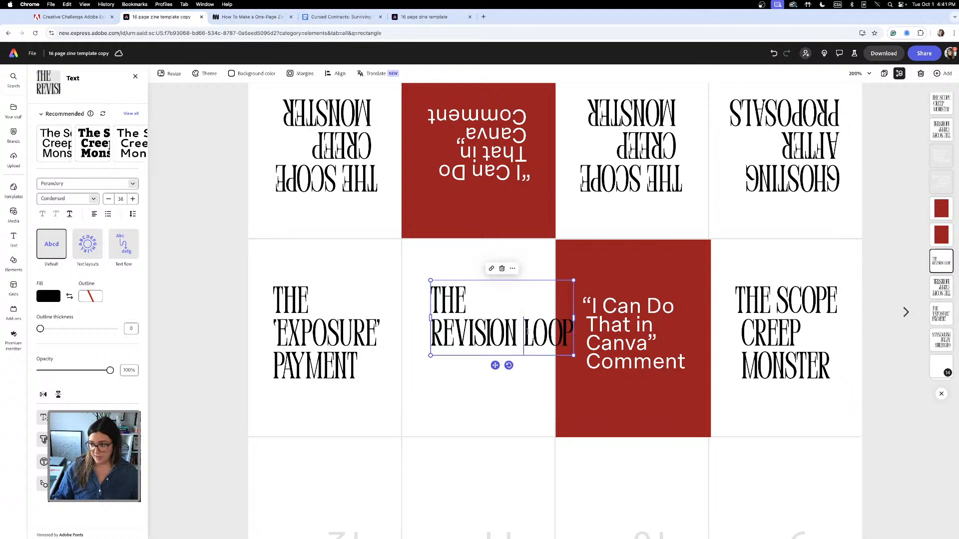
pyautogui.press('Return')
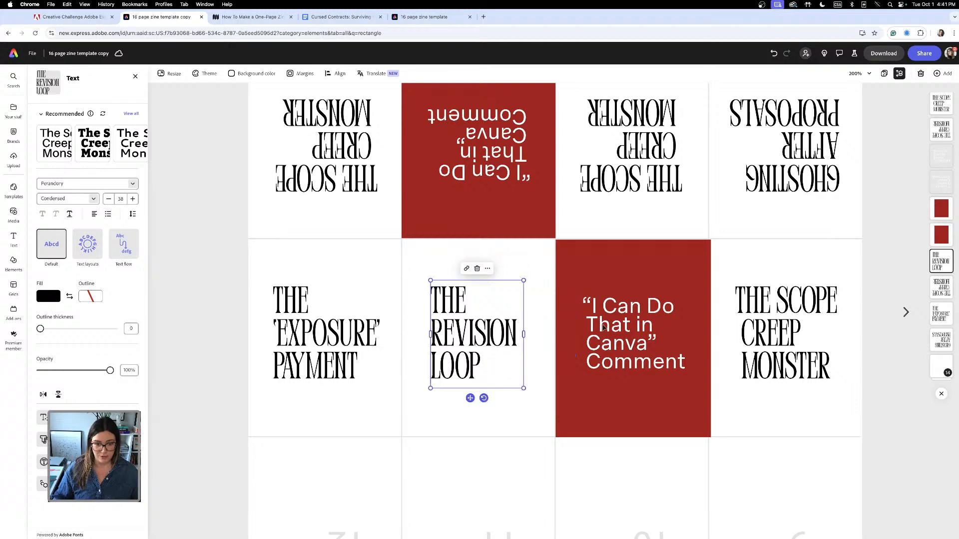
# Copy the page title "The Vanishing Brief" from the Google Docs document.
pyautogui.click(341, 16)
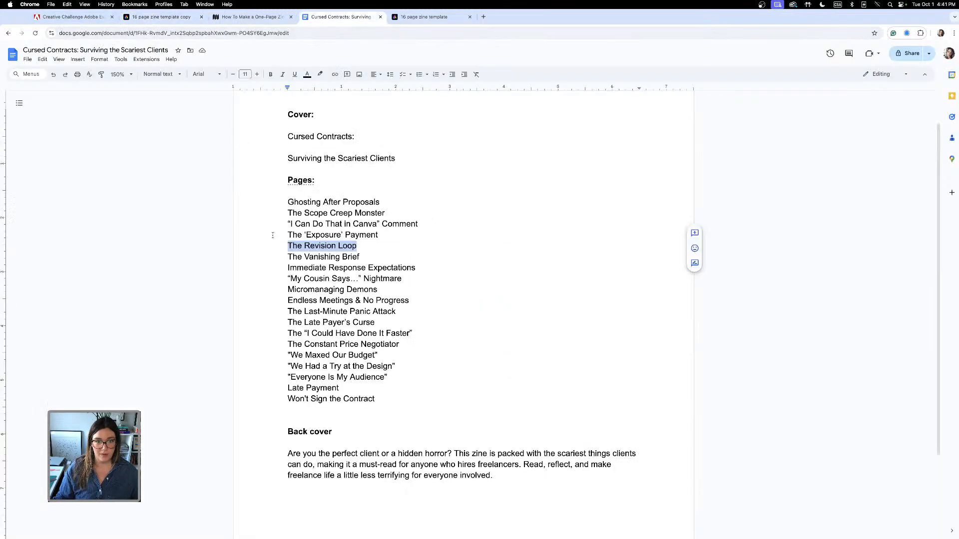
pyautogui.click(367, 265)
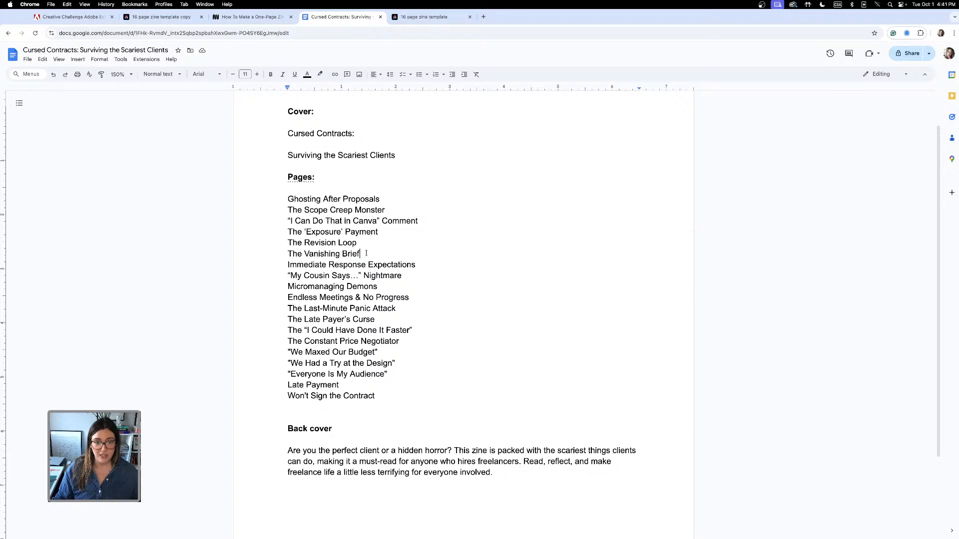
pyautogui.moveTo(361, 255); pyautogui.dragTo(281, 254)
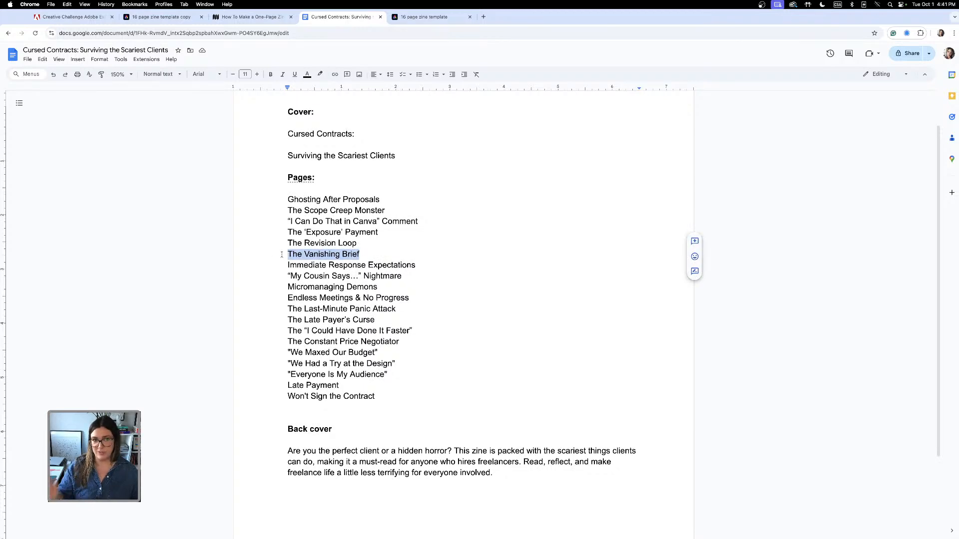
# Return to Adobe Express and replace the title in the second row's fourth cell with "The Vanishing Brief" on three lines.
pyautogui.click(162, 17)
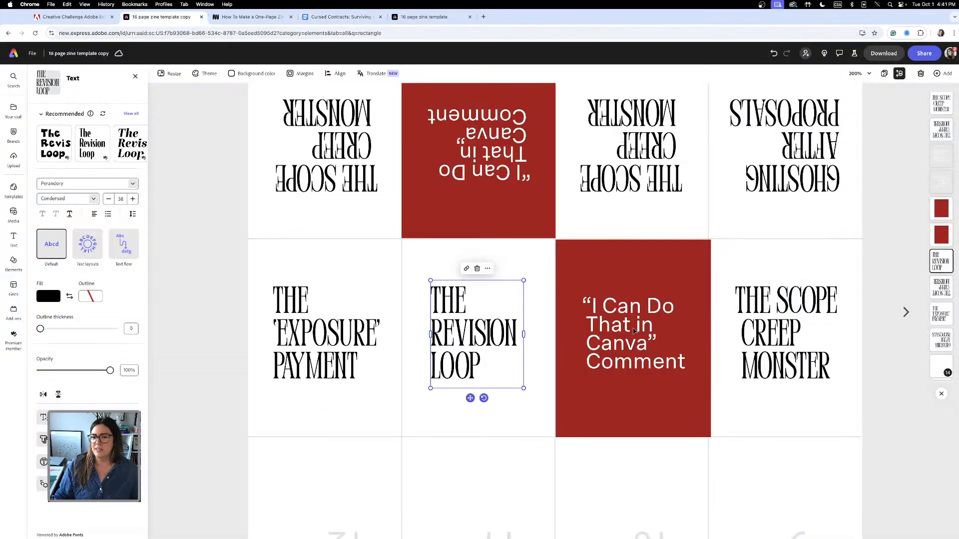
pyautogui.click(759, 310)
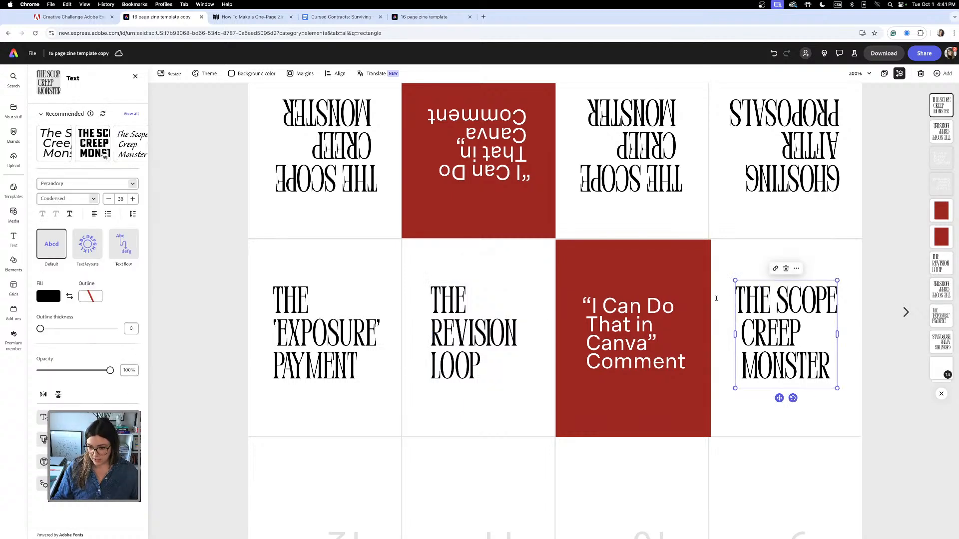
pyautogui.moveTo(735, 298); pyautogui.dragTo(806, 373)
pyautogui.write('THE VANISHING BRIEF')
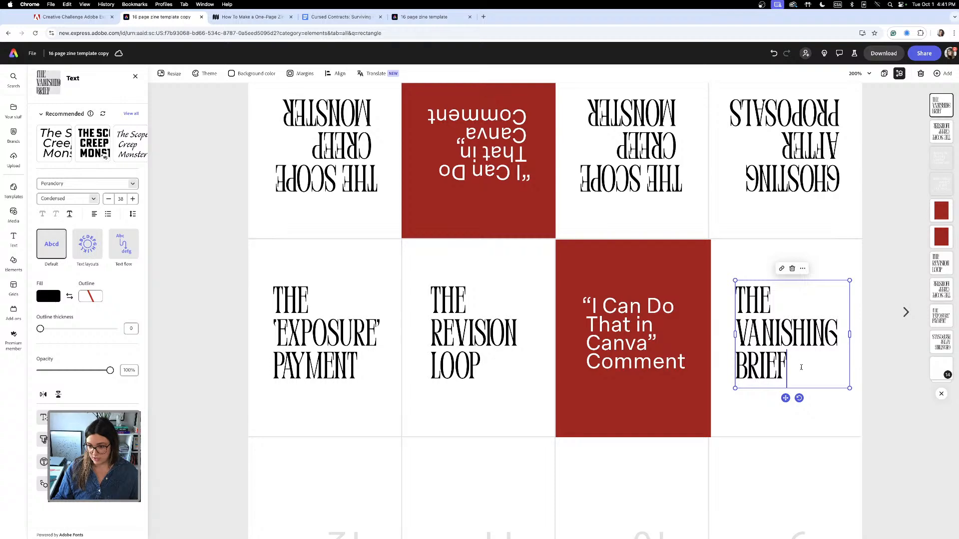
# Copy the page title "“My Cousin Says…” Nightmare" from the Google Docs document.
pyautogui.click(341, 16)
pyautogui.scroll(-2, 412, 326)
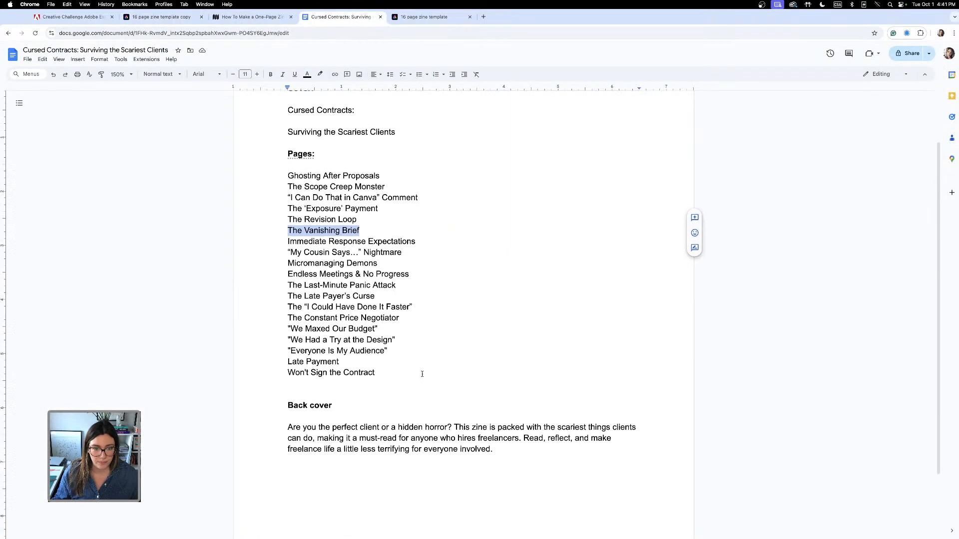
pyautogui.moveTo(402, 248); pyautogui.dragTo(286, 248)
pyautogui.press('cmd+c')
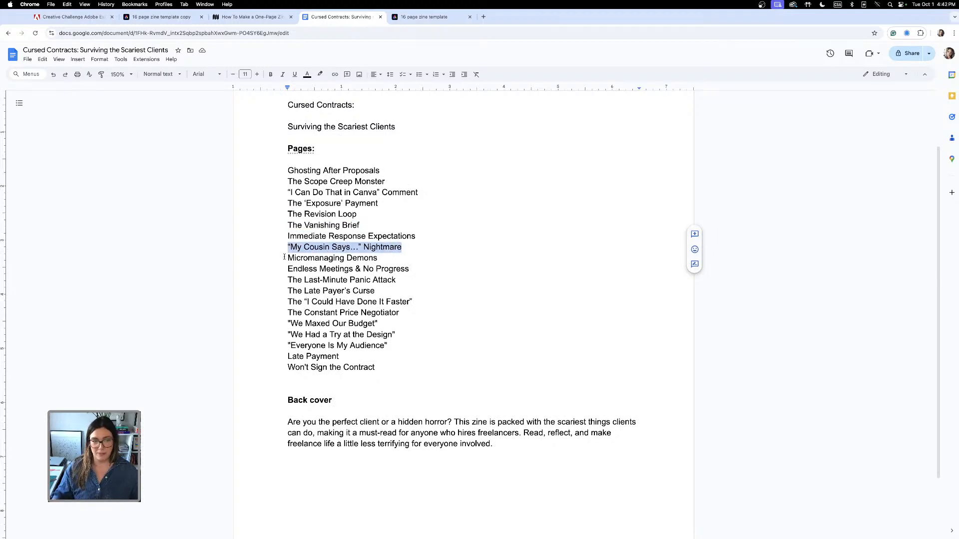
# Return to Adobe Express, replace the second row's red-cell title with "“My Cousin Says…” Nightmare" on three lines, and narrow its text box to fit the cell.
pyautogui.click(161, 17)
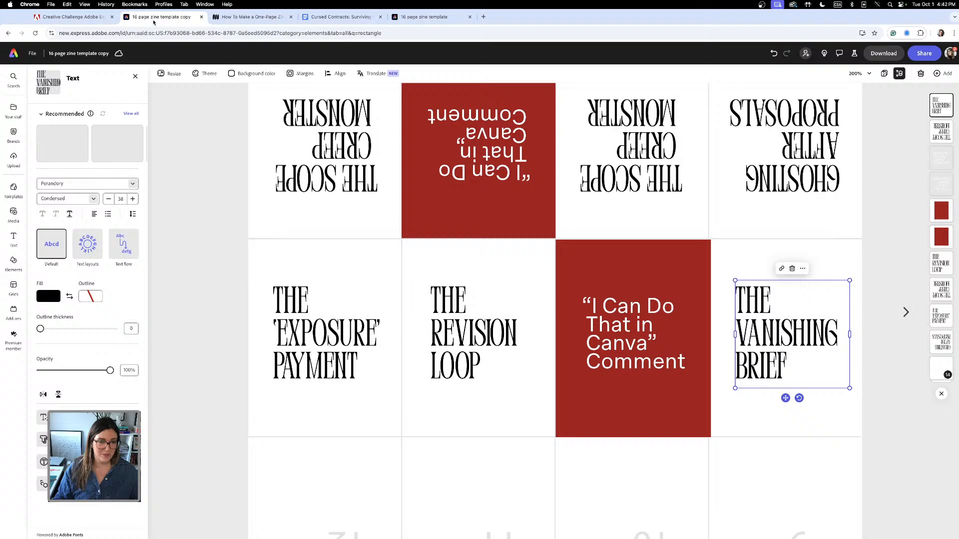
pyautogui.click(617, 347)
pyautogui.doubleClick(648, 359)
pyautogui.click(683, 364)
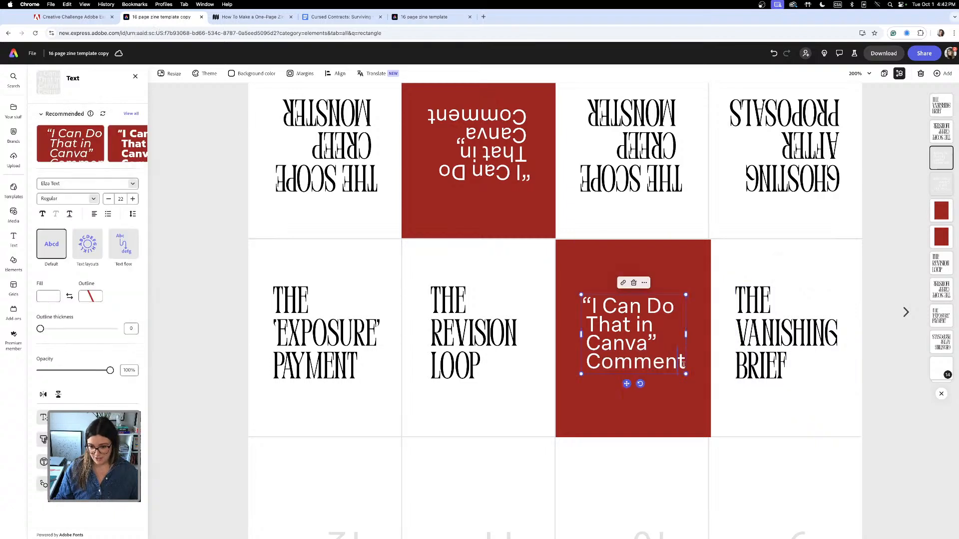
pyautogui.moveTo(684, 364); pyautogui.dragTo(584, 302)
pyautogui.press('cmd+v')
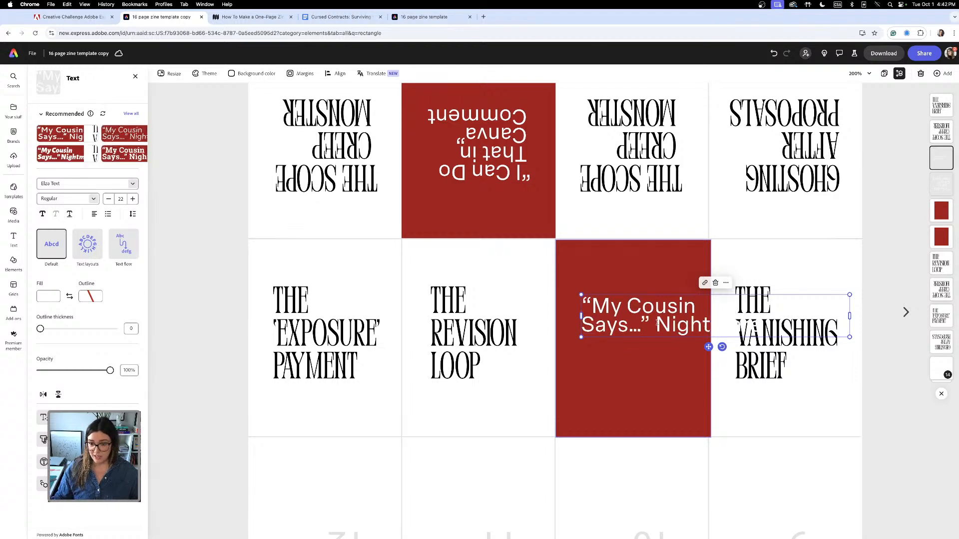
pyautogui.press('Return')
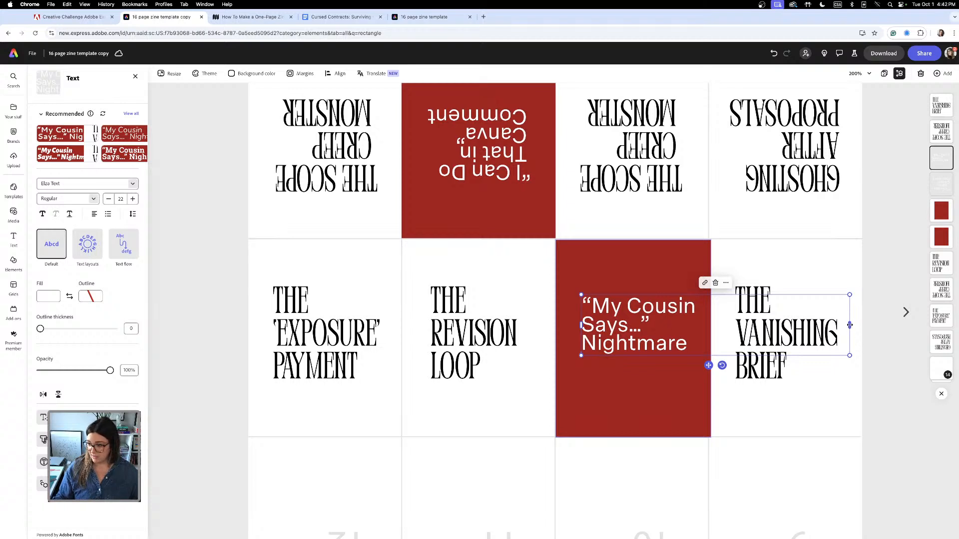
pyautogui.moveTo(844, 325); pyautogui.dragTo(700, 319)
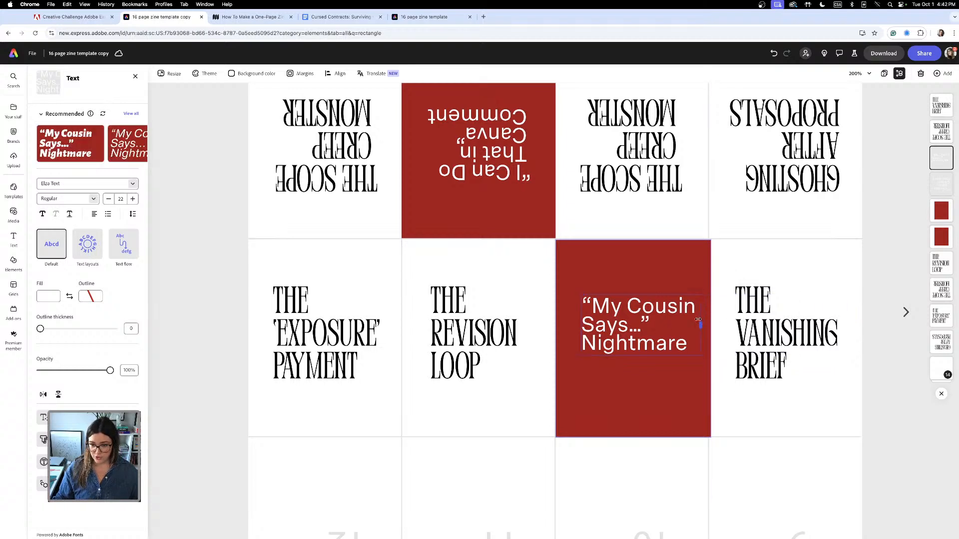
# Recolor the six black titles in the top two rows with the red sampled from the red cell background.
pyautogui.scroll(-3, 650, 406)
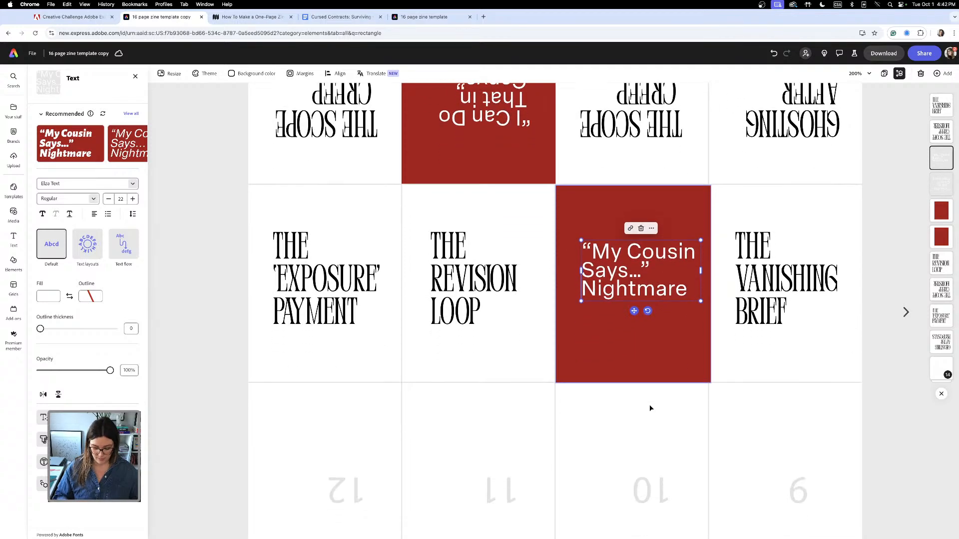
pyautogui.scroll(-2, 533, 422)
pyautogui.click(533, 423)
pyautogui.press('super+minus')
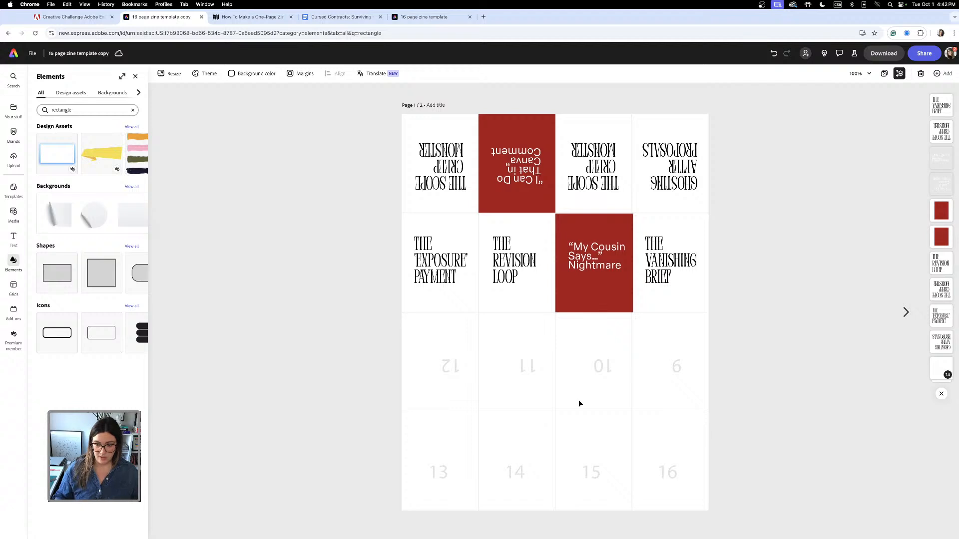
pyautogui.click(430, 280)
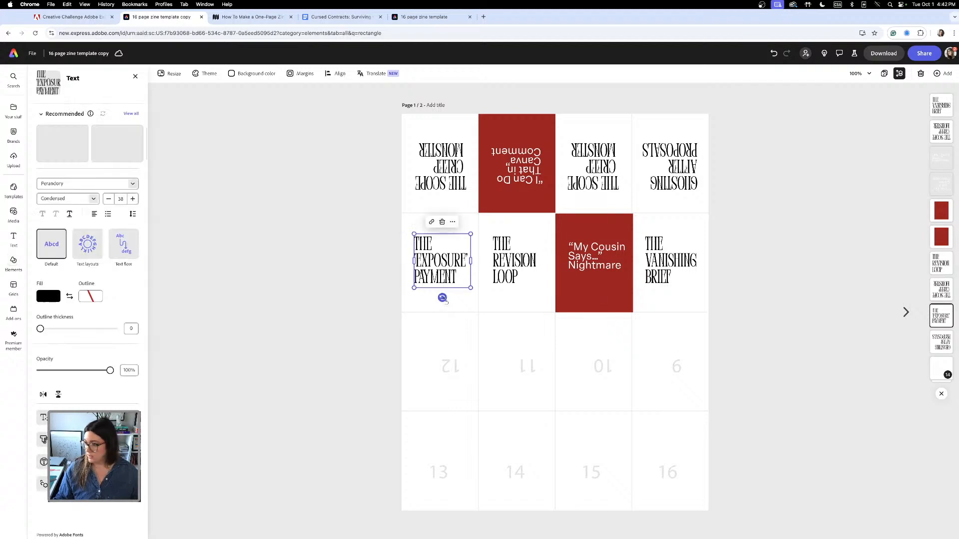
pyautogui.click(439, 164)
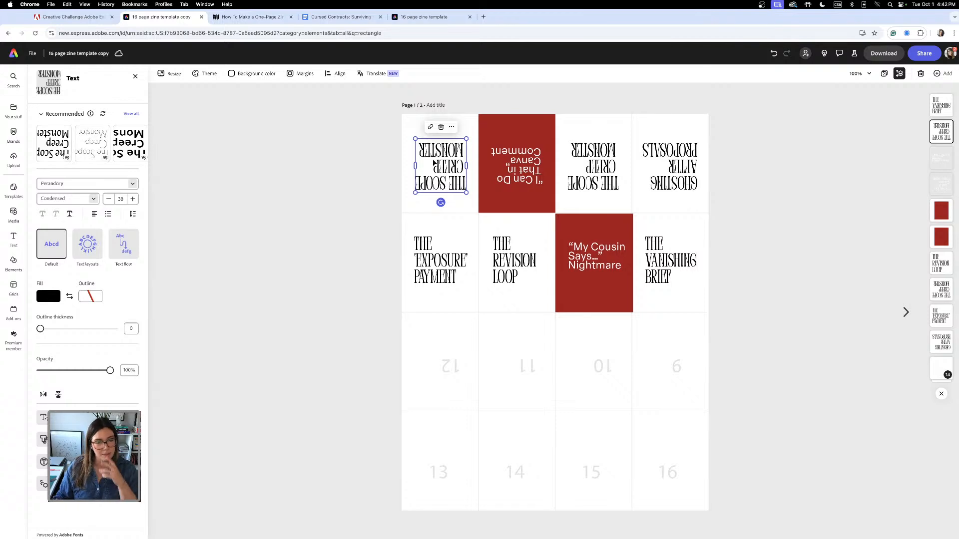
pyautogui.keyDown('shift'); pyautogui.click(593, 172); pyautogui.keyUp('shift')
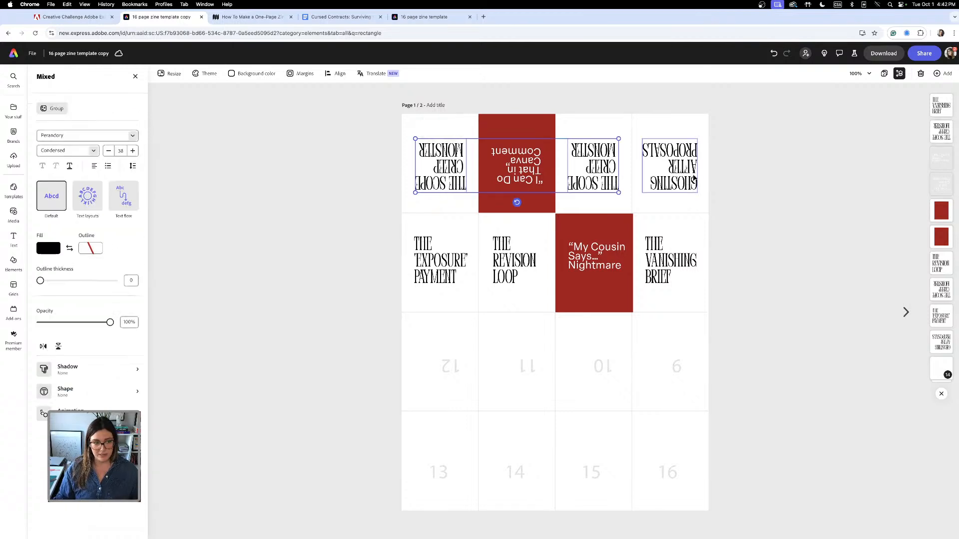
pyautogui.keyDown('shift'); pyautogui.click(692, 178); pyautogui.keyUp('shift')
pyautogui.keyDown('shift'); pyautogui.click(437, 262); pyautogui.keyUp('shift')
pyautogui.keyDown('shift'); pyautogui.click(509, 269); pyautogui.keyUp('shift')
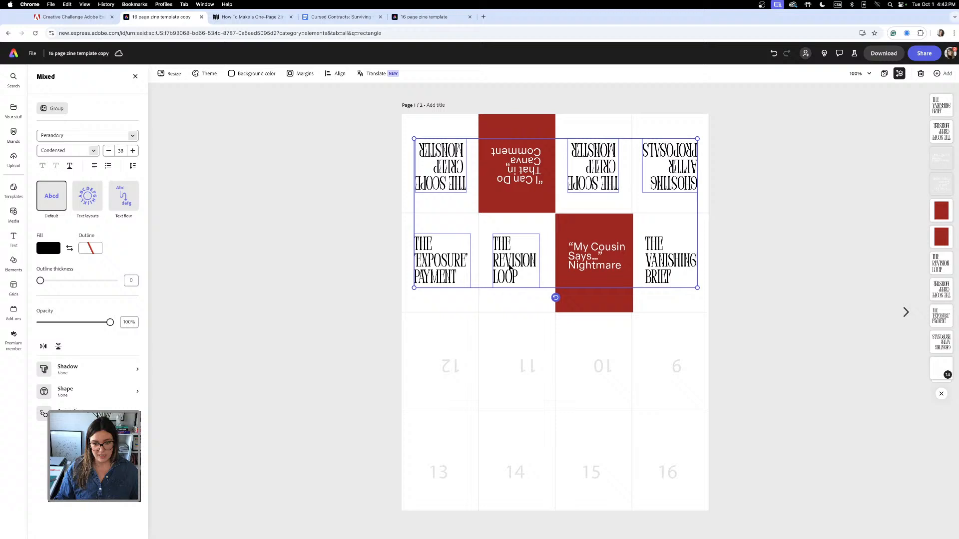
pyautogui.keyDown('shift'); pyautogui.click(641, 272); pyautogui.keyUp('shift')
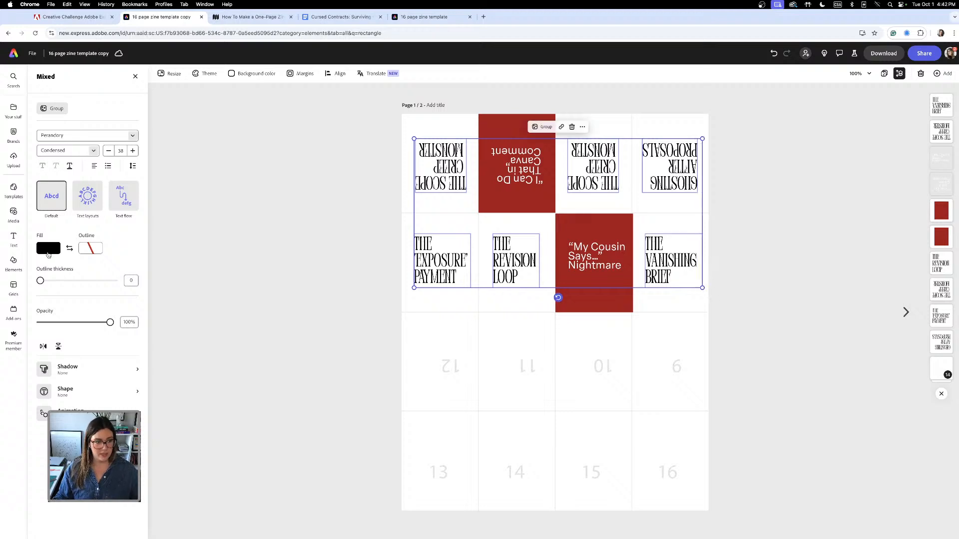
pyautogui.click(48, 250)
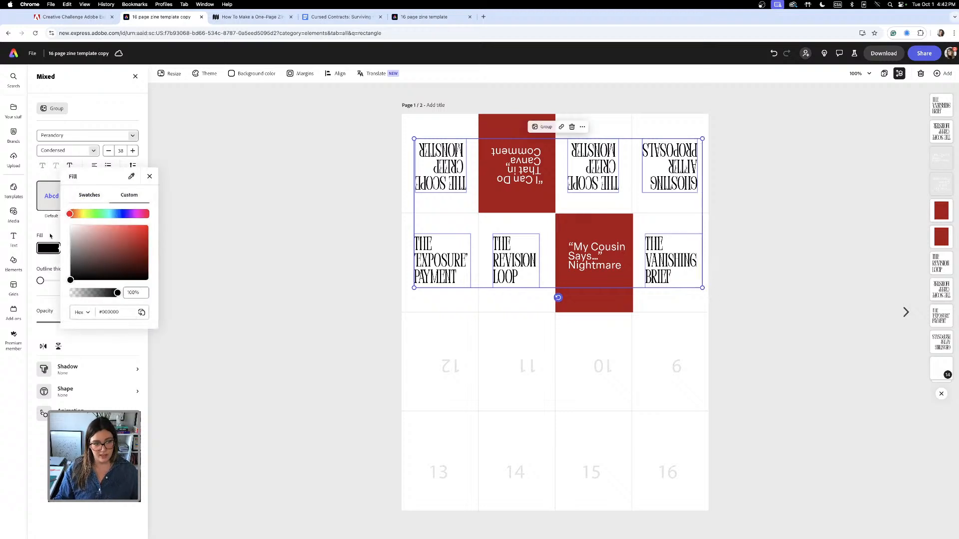
pyautogui.click(131, 177)
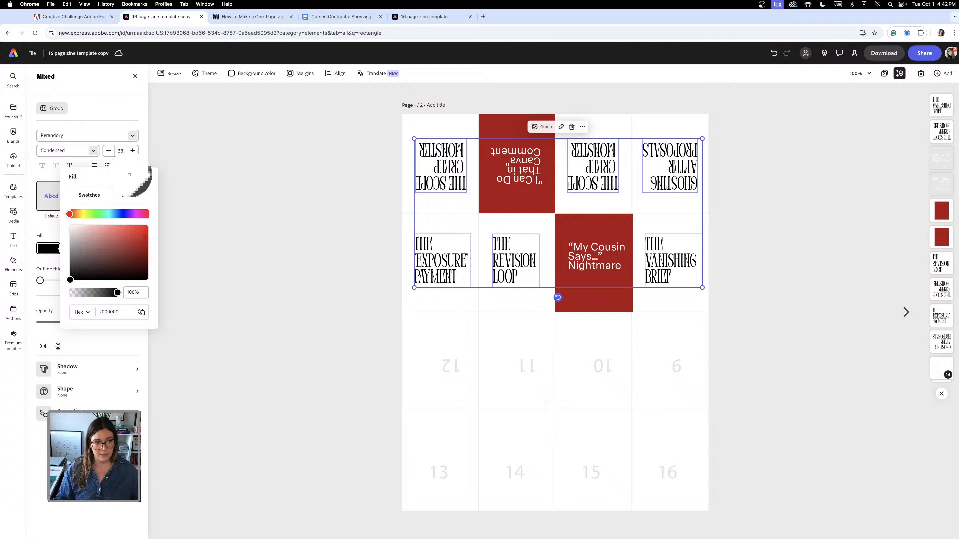
pyautogui.click(498, 198)
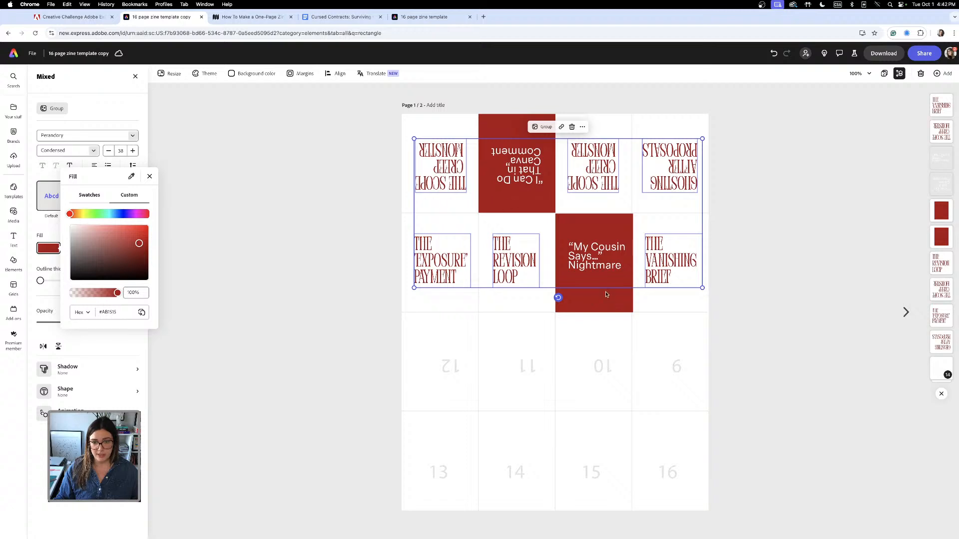
pyautogui.press('Escape')
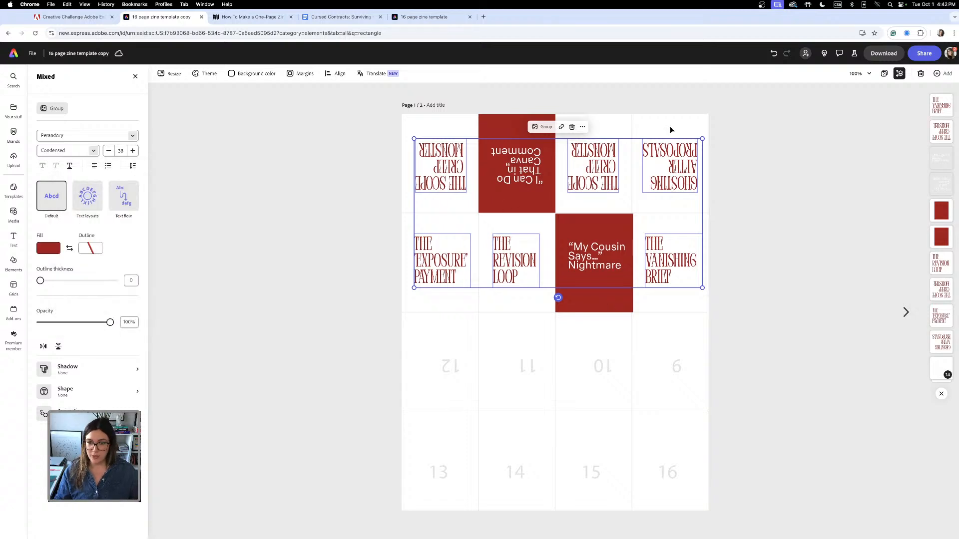
pyautogui.click(669, 127)
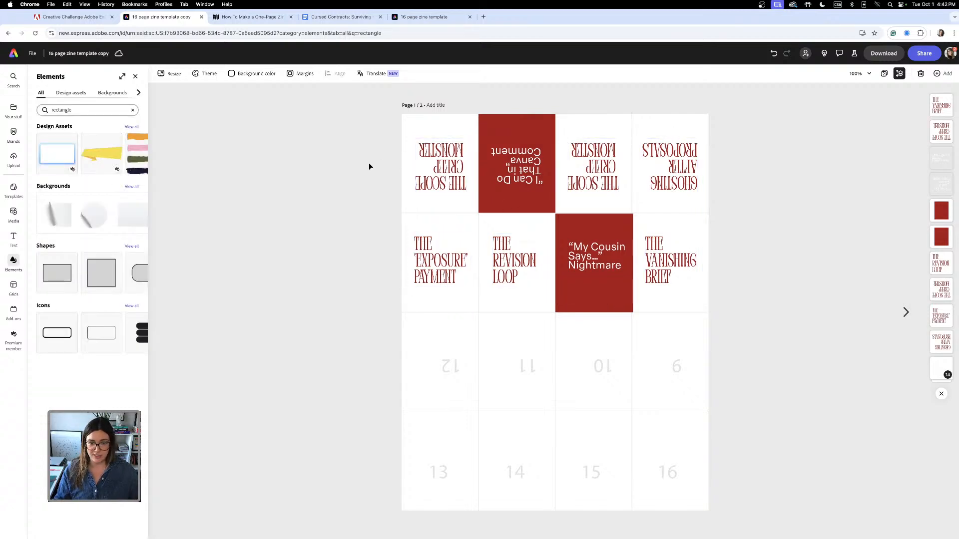
# Delete the placeholder page numbers 12, 11, 10 and 9 from the third row's cells.
pyautogui.click(449, 367)
pyautogui.click(452, 369)
pyautogui.press('Delete')
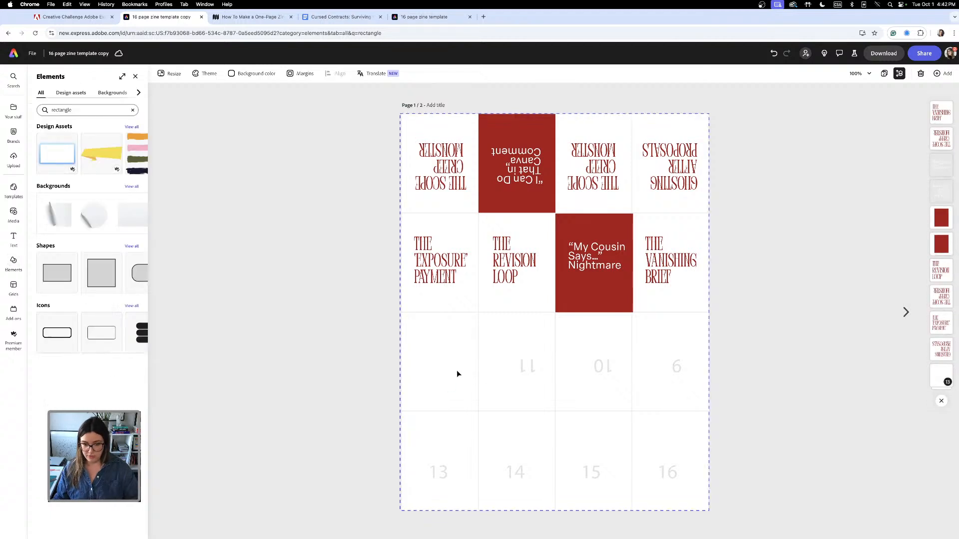
pyautogui.click(527, 368)
pyautogui.click(527, 368)
pyautogui.press('Delete')
pyautogui.click(603, 369)
pyautogui.click(604, 370)
pyautogui.press('Delete')
pyautogui.click(675, 368)
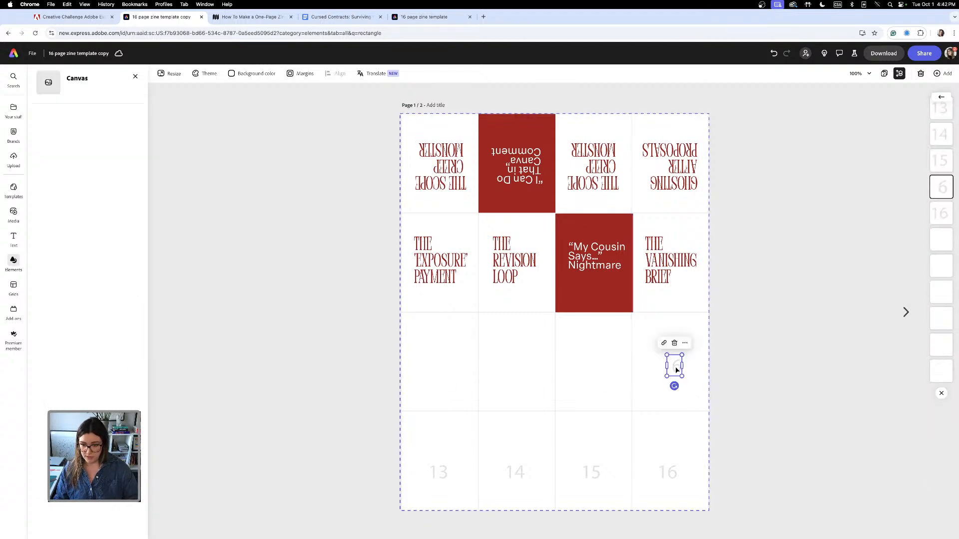
pyautogui.press('Delete')
# Delete the placeholder page numbers 16, 15, 14 and 13 from the fourth row's cells.
pyautogui.click(667, 471)
pyautogui.click(669, 472)
pyautogui.press('Delete')
pyautogui.click(592, 471)
pyautogui.click(592, 472)
pyautogui.press('Delete')
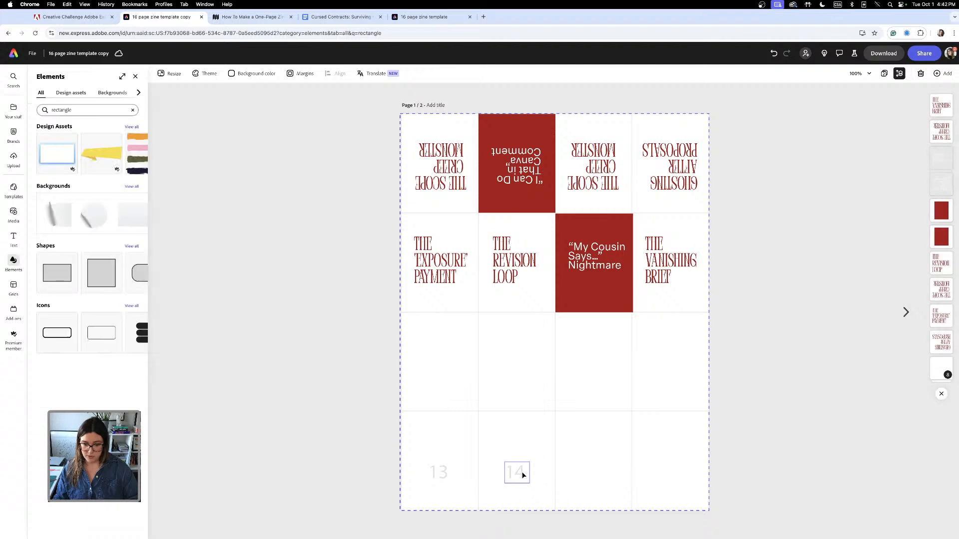
pyautogui.click(523, 475)
pyautogui.click(524, 476)
pyautogui.press('Delete')
pyautogui.click(440, 471)
pyautogui.click(442, 468)
pyautogui.press('Delete')
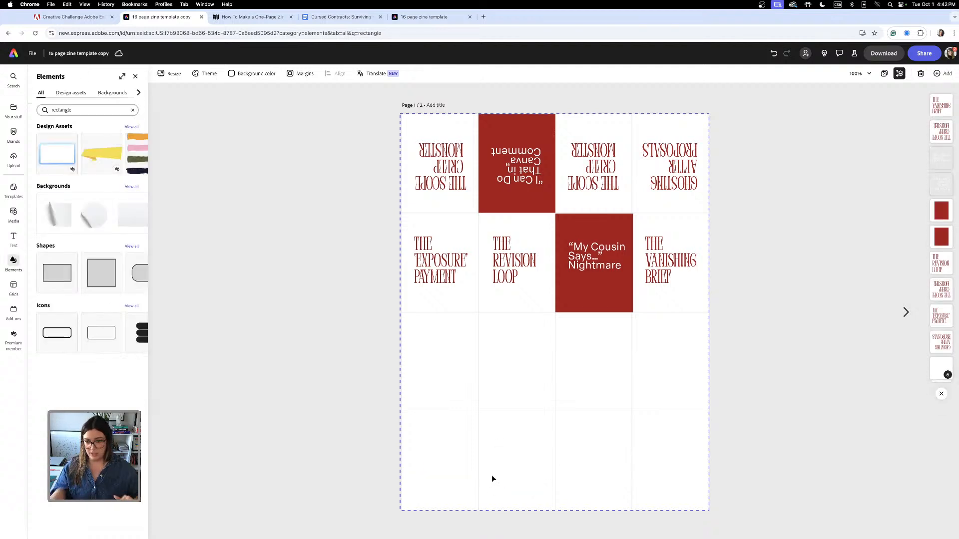
# Duplicate all titles and red rectangles of the top two rows into the matching cells of the third and fourth rows.
pyautogui.click(422, 159)
pyautogui.keyDown('shift'); pyautogui.click(516, 121); pyautogui.keyUp('shift')
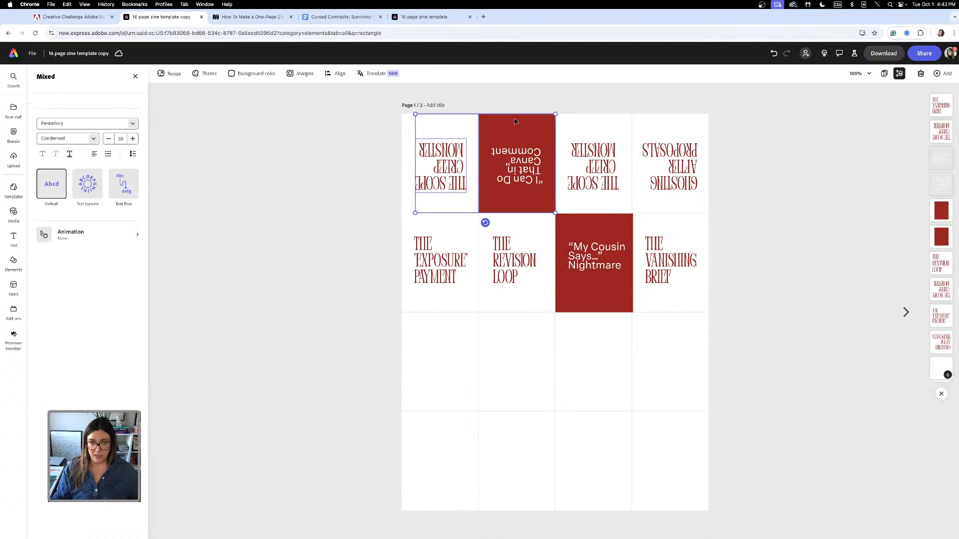
pyautogui.keyDown('shift'); pyautogui.click(517, 165); pyautogui.keyUp('shift')
pyautogui.keyDown('shift'); pyautogui.click(595, 165); pyautogui.keyUp('shift')
pyautogui.keyDown('shift'); pyautogui.click(669, 164); pyautogui.keyUp('shift')
pyautogui.keyDown('shift'); pyautogui.click(448, 254); pyautogui.keyUp('shift')
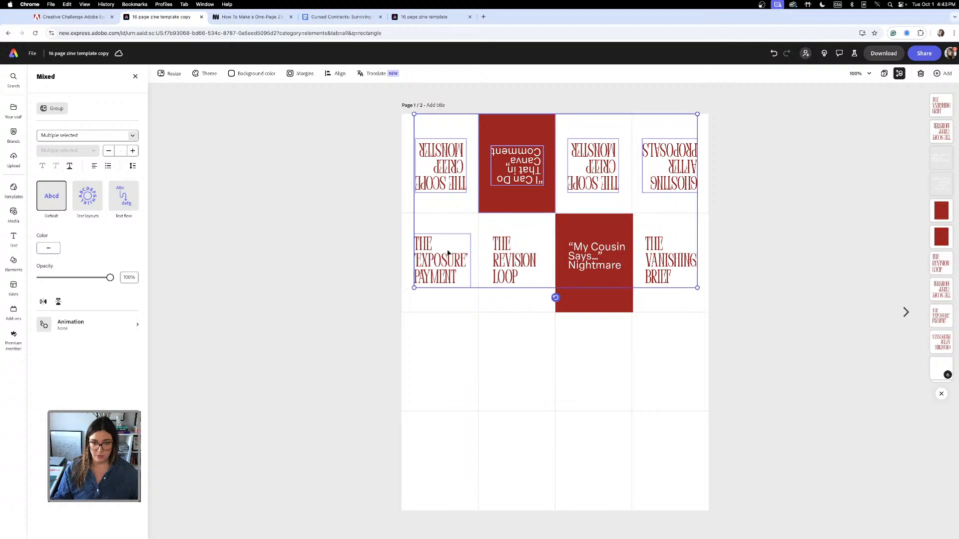
pyautogui.keyDown('shift'); pyautogui.click(515, 259); pyautogui.keyUp('shift')
pyautogui.keyDown('shift'); pyautogui.click(594, 256); pyautogui.keyUp('shift')
pyautogui.keyDown('shift'); pyautogui.click(669, 259); pyautogui.keyUp('shift')
pyautogui.keyDown('shift'); pyautogui.click(614, 229); pyautogui.keyUp('shift')
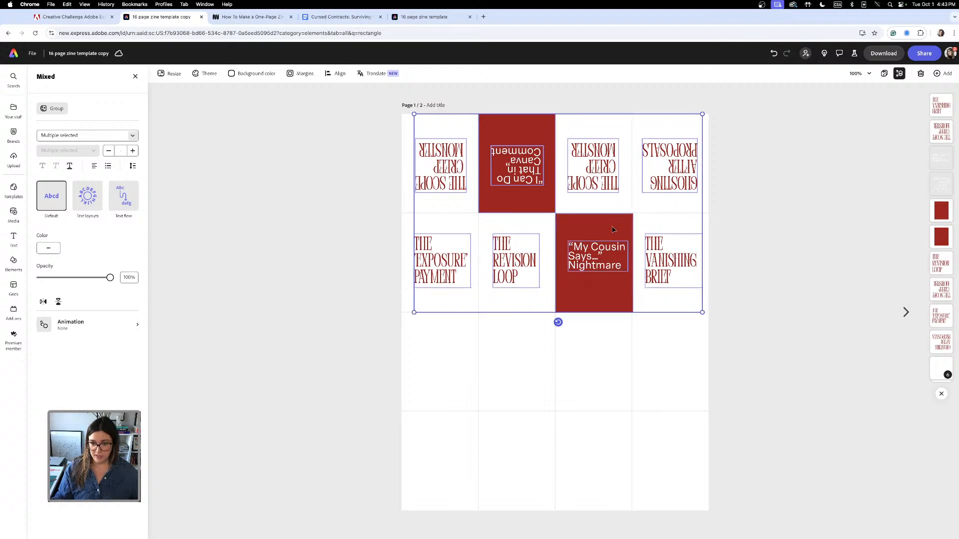
pyautogui.moveTo(541, 138); pyautogui.dragTo(541, 331)
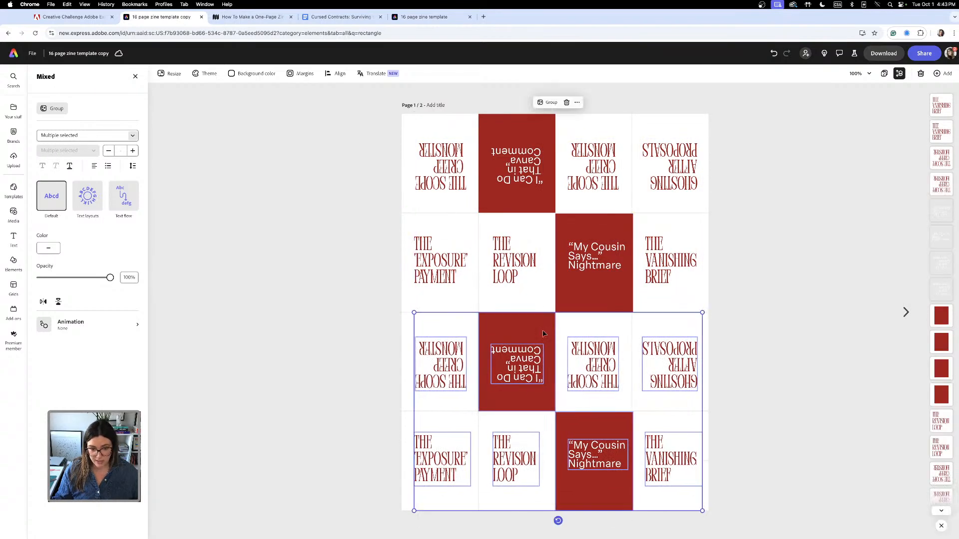
pyautogui.click(769, 289)
# Copy the page title "Micromanaging Demons" from the Google Docs document.
pyautogui.click(341, 16)
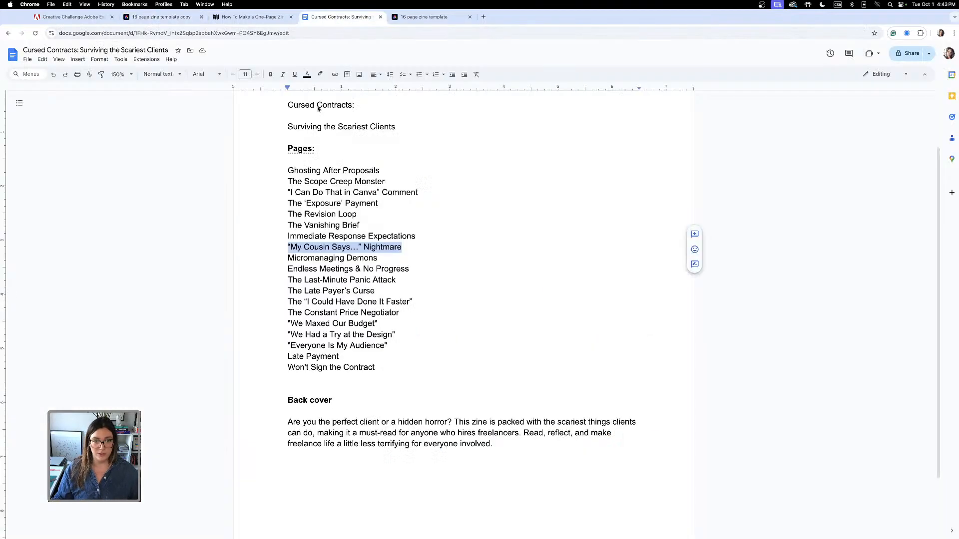
pyautogui.click(437, 252)
pyautogui.moveTo(385, 259); pyautogui.dragTo(269, 255)
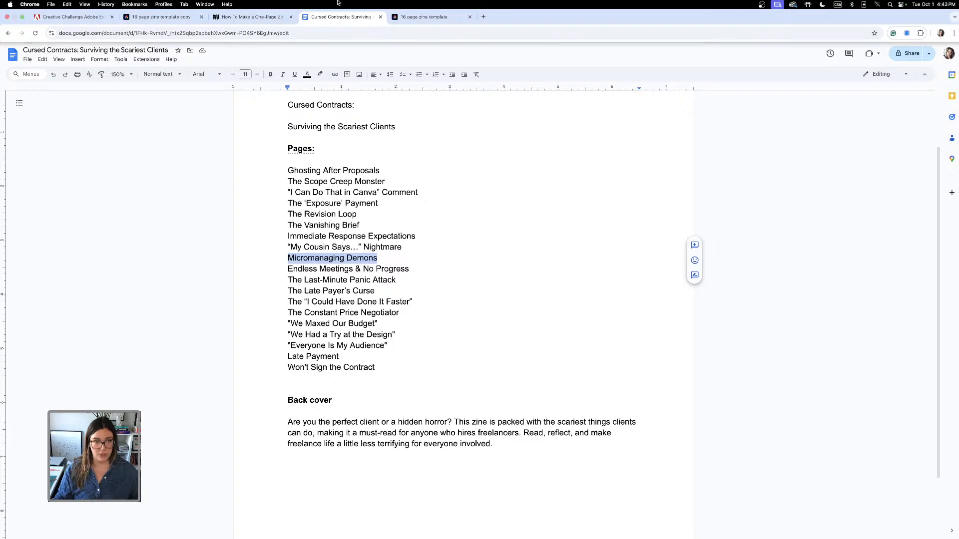
# Return to Adobe Express, try "Micro-managing Demons" as the title in the fourth row's red cell, and undo the replacement.
pyautogui.click(176, 22)
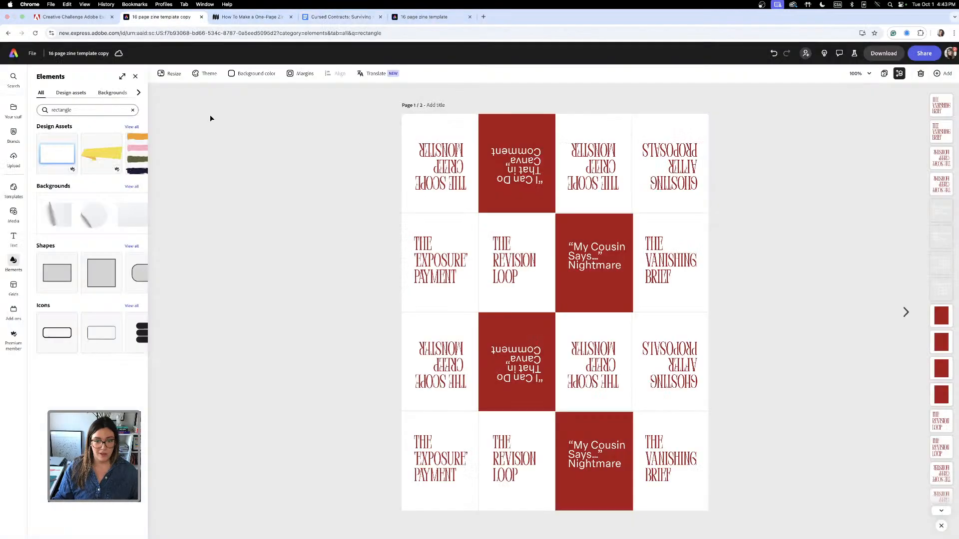
pyautogui.click(527, 378)
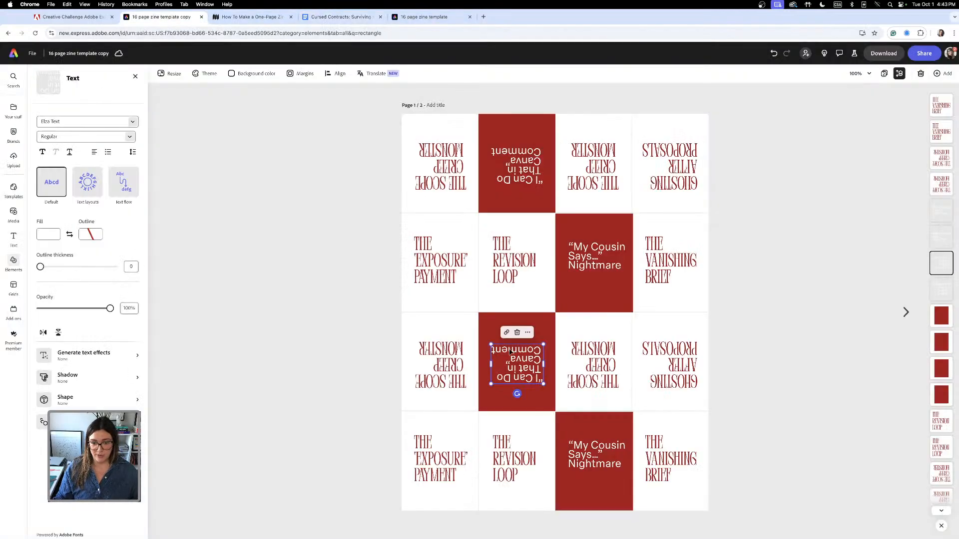
pyautogui.click(580, 444)
pyautogui.moveTo(581, 444); pyautogui.dragTo(623, 466)
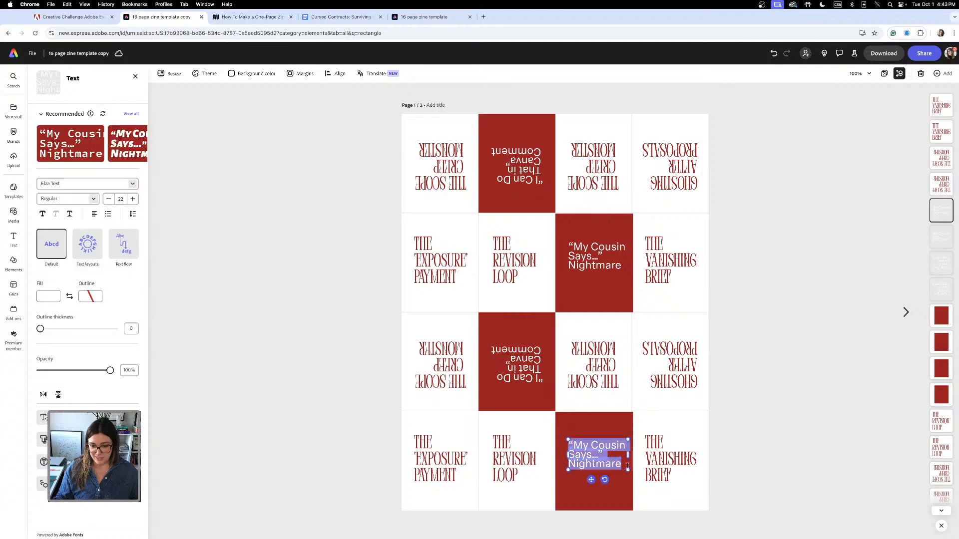
pyautogui.press('super+v')
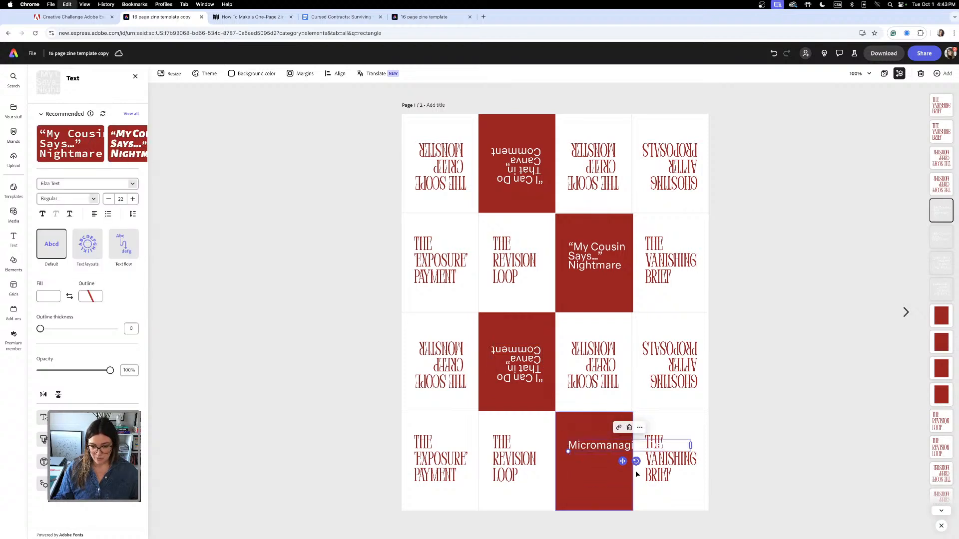
pyautogui.click(598, 445)
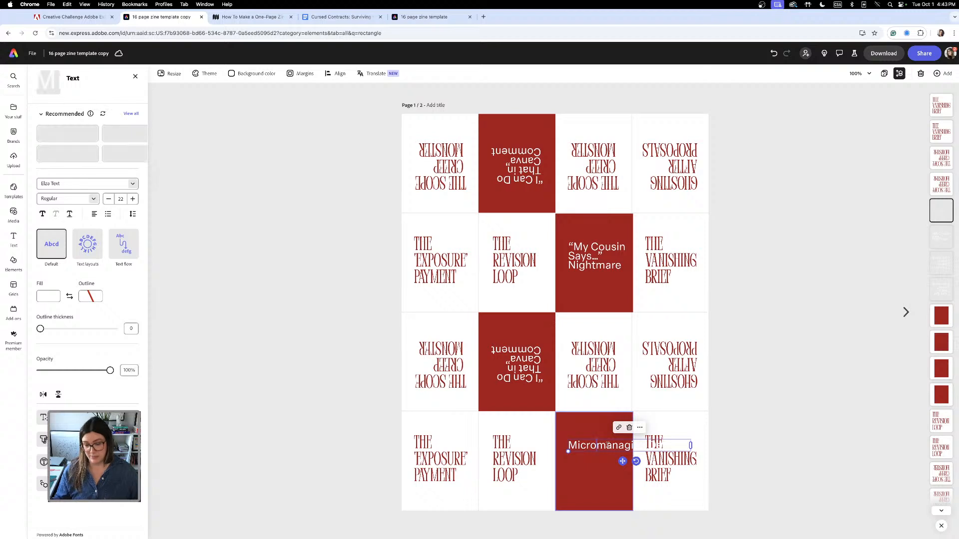
pyautogui.write('-')
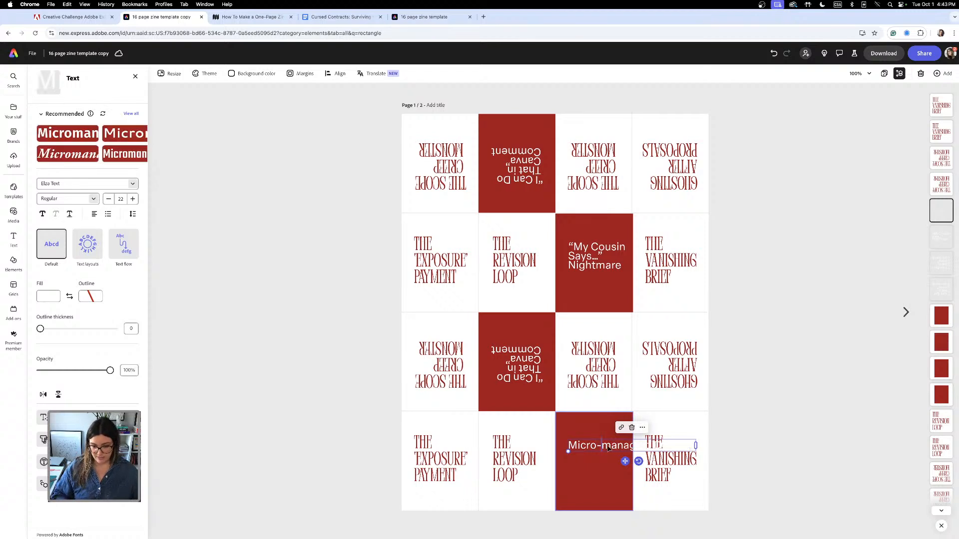
pyautogui.press('super+z')
pyautogui.press('super+z')
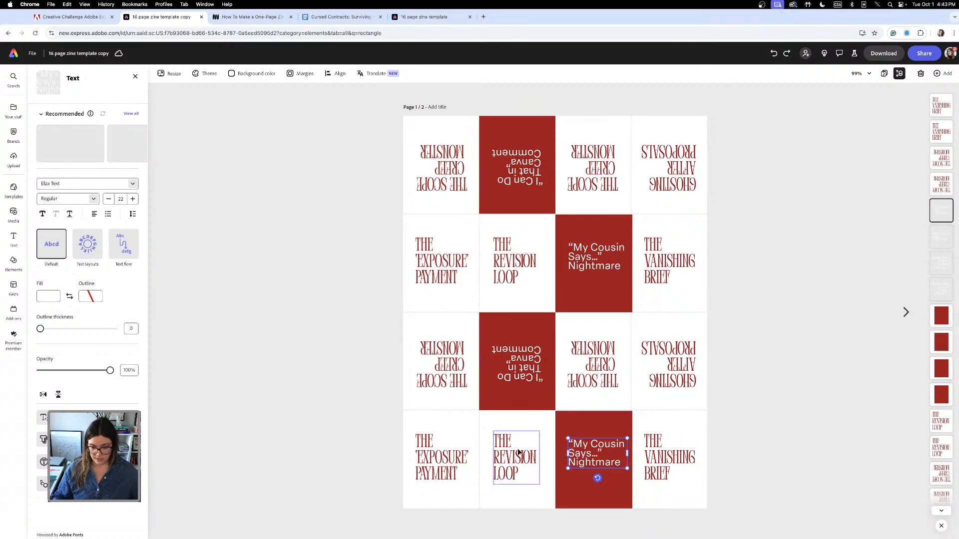
# Replace "The Revision Loop" in the fourth row with the copied title, written as "Micro-managing Demons" over three lines.
pyautogui.click(517, 475)
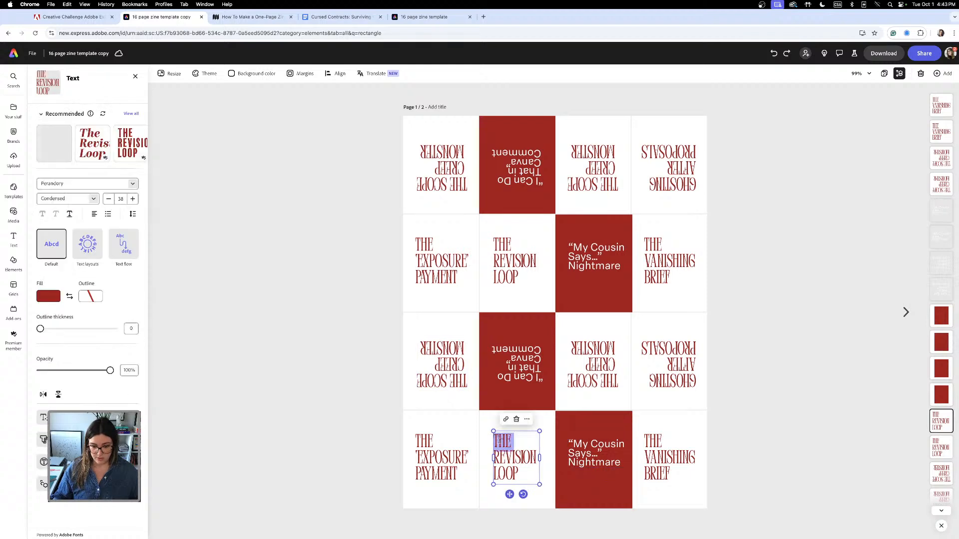
pyautogui.doubleClick(518, 476)
pyautogui.press('super+v')
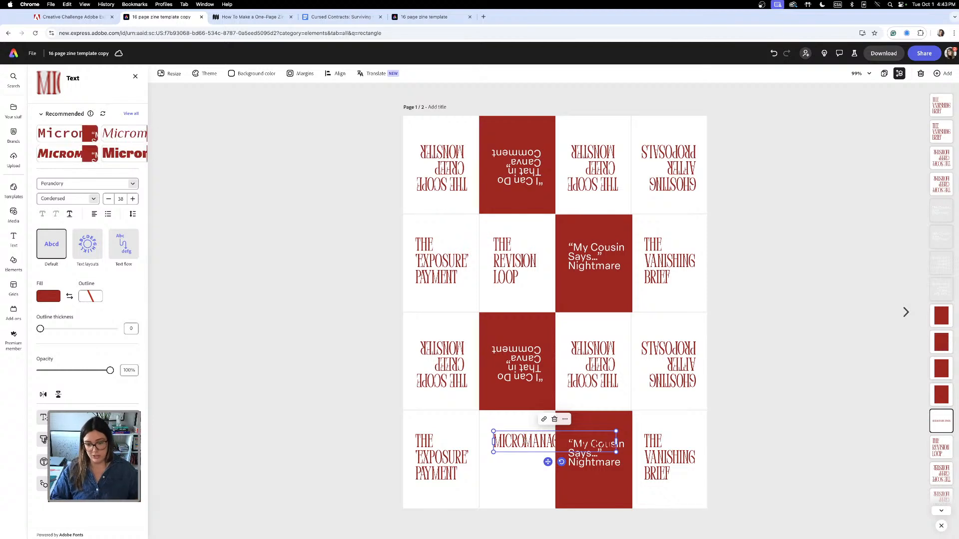
pyautogui.write('-')
pyautogui.press('Return')
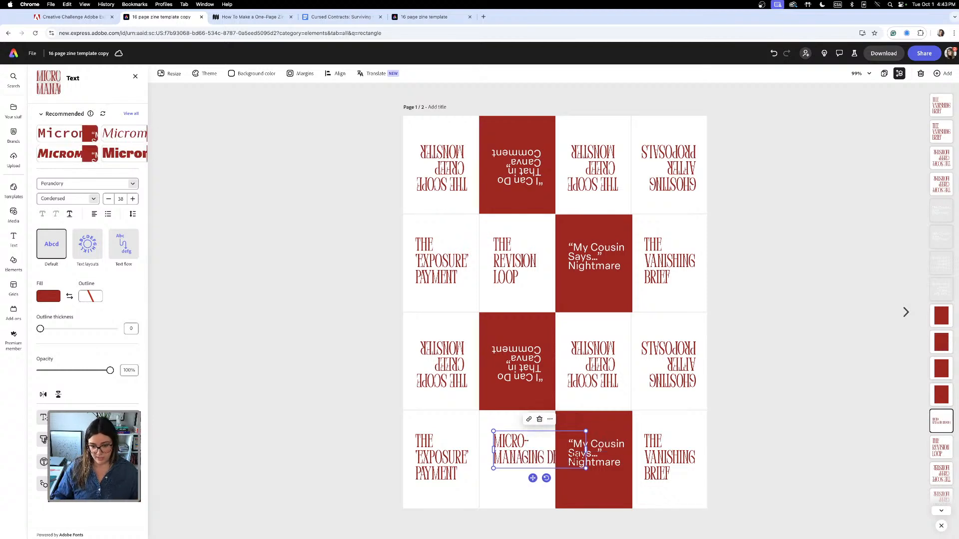
pyautogui.press('Return')
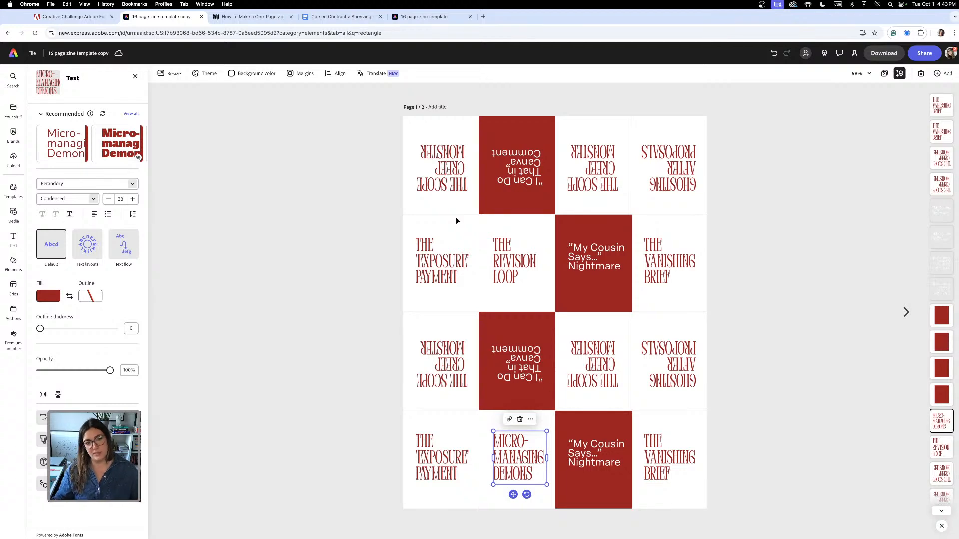
# Copy the page title "Endless Meetings & No Progress" from the Google Docs document.
pyautogui.click(341, 16)
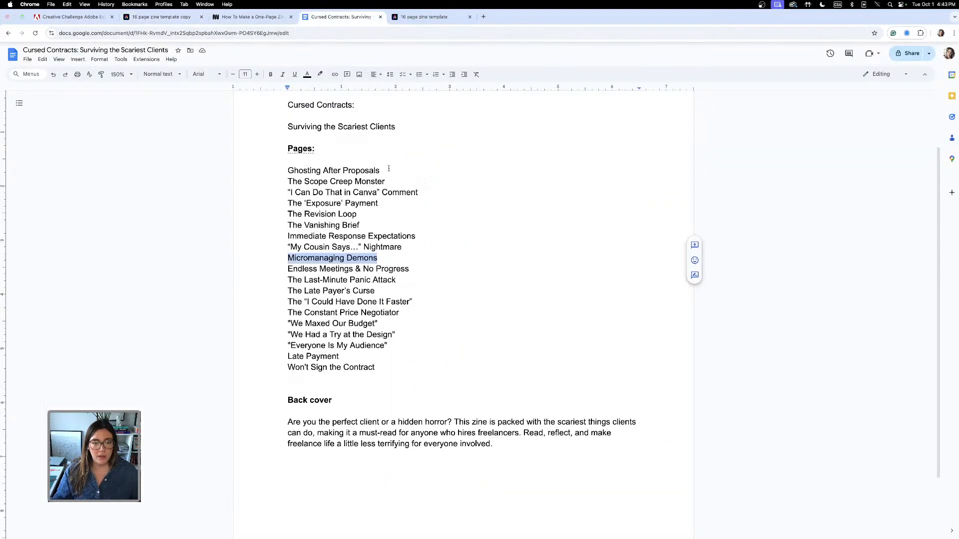
pyautogui.moveTo(416, 265); pyautogui.dragTo(288, 268)
pyautogui.press('super+c')
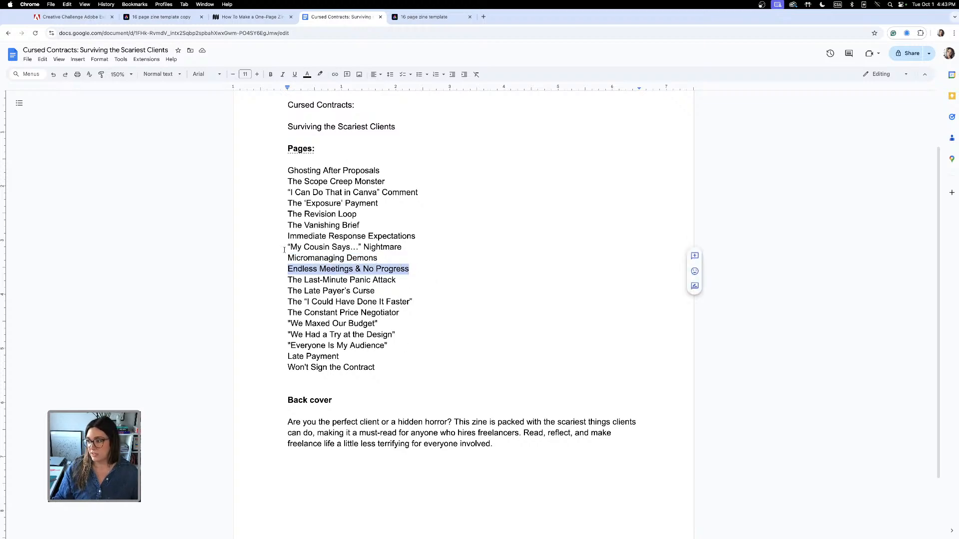
# Back in Adobe Express, replace the title in the fourth row's red cell with "Endless Meetings & No Progress" and fit its text box within the cell.
pyautogui.click(161, 16)
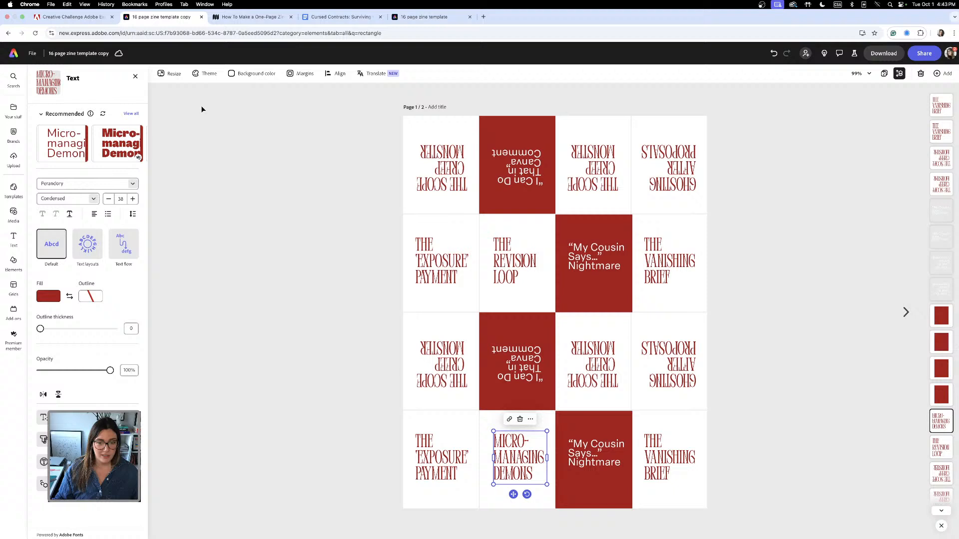
pyautogui.click(574, 443)
pyautogui.doubleClick(619, 462)
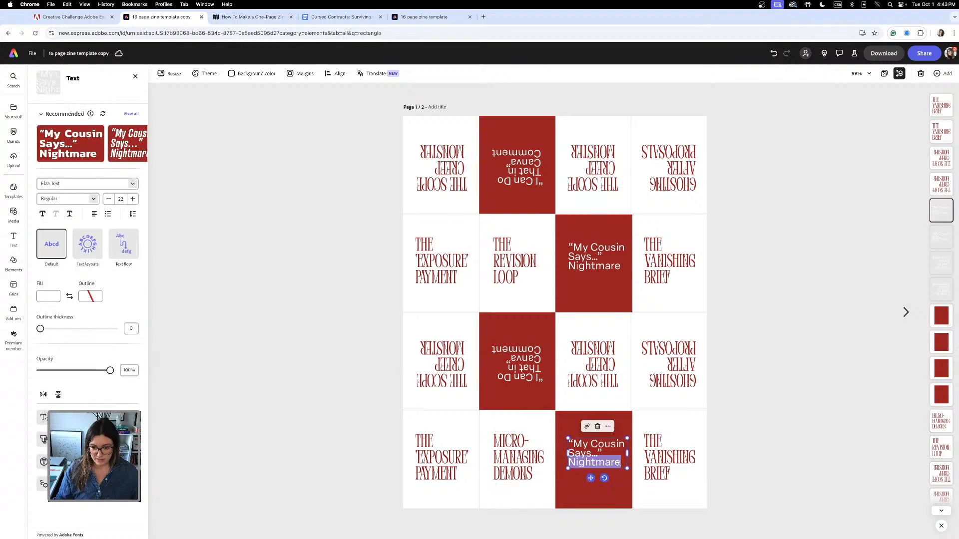
pyautogui.click(618, 462)
pyautogui.press('super+a')
pyautogui.press('super+v')
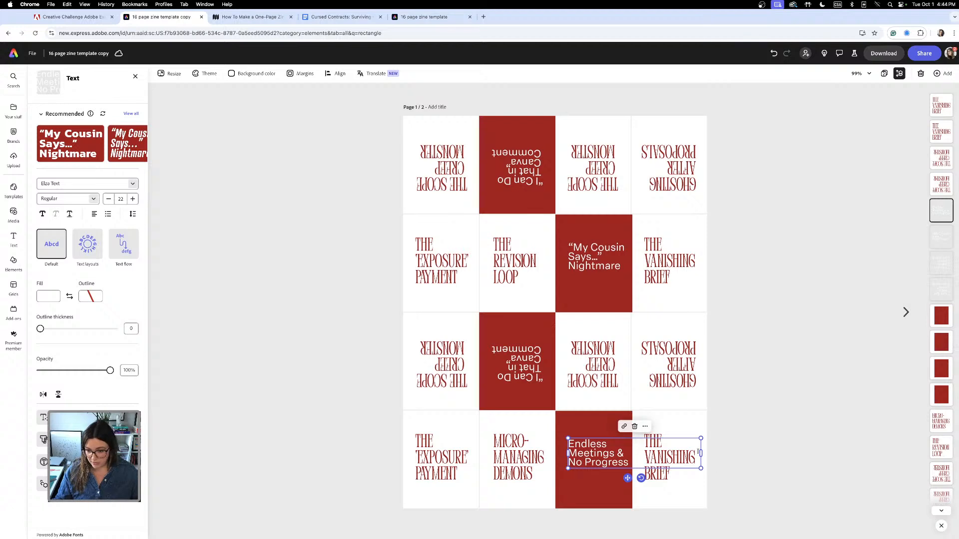
pyautogui.moveTo(700, 453); pyautogui.dragTo(599, 463)
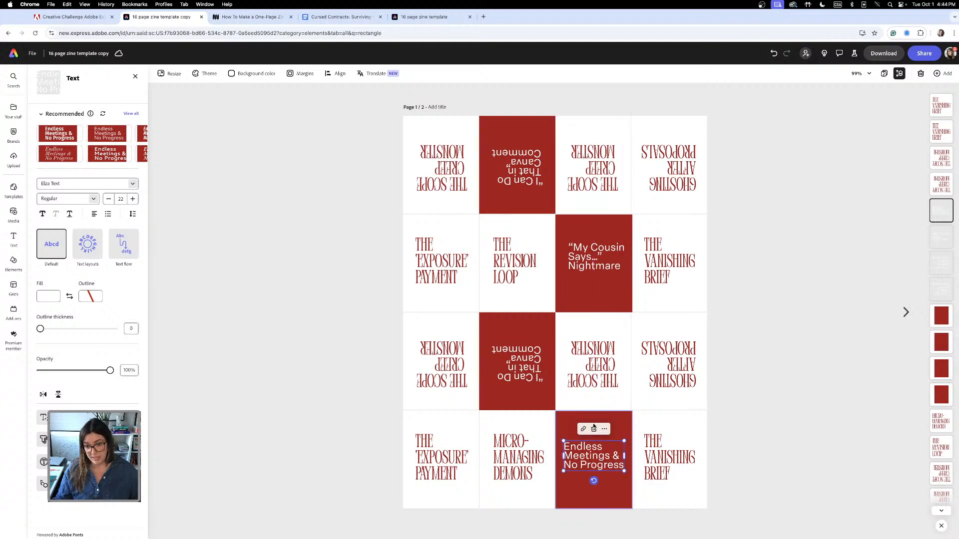
# Delete the "I Can Do That in Canva" title from the third row's red cell and copy "Late Payment" from the Google Docs document.
pyautogui.click(527, 327)
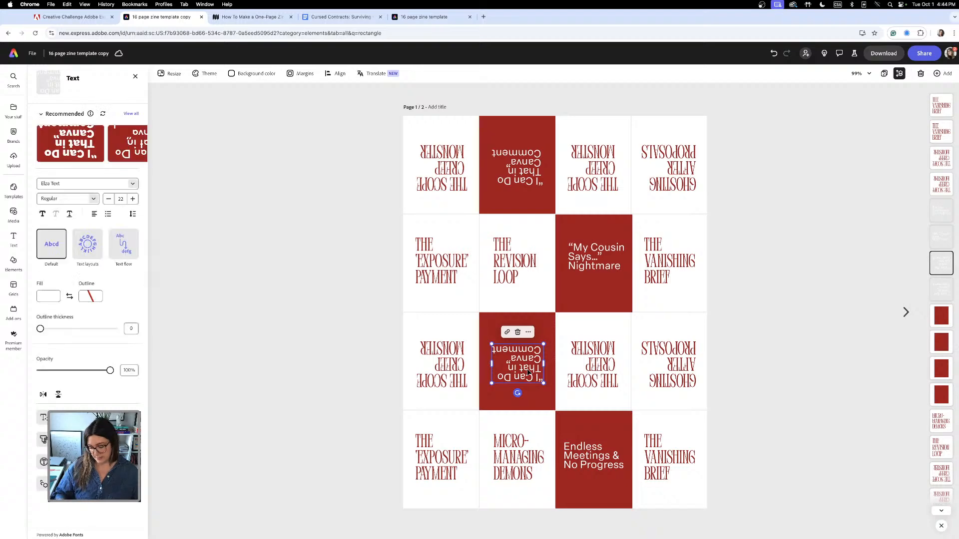
pyautogui.press('Delete')
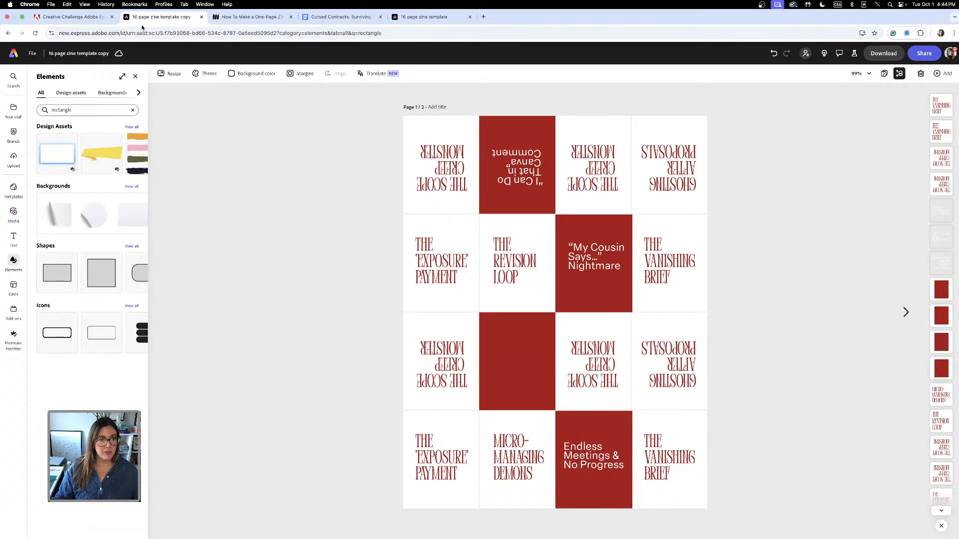
pyautogui.click(325, 18)
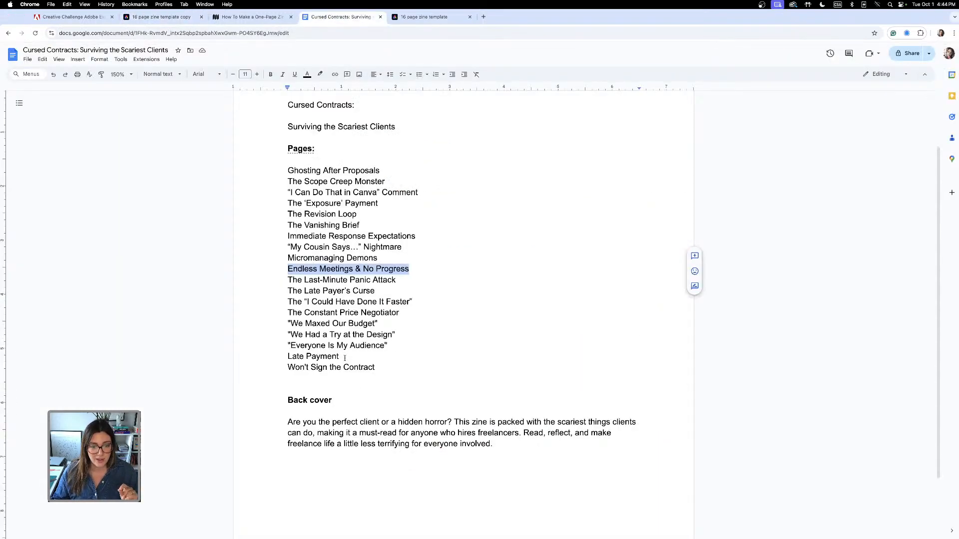
pyautogui.moveTo(345, 358); pyautogui.dragTo(285, 357)
pyautogui.hotkey('ctrl', 'c')
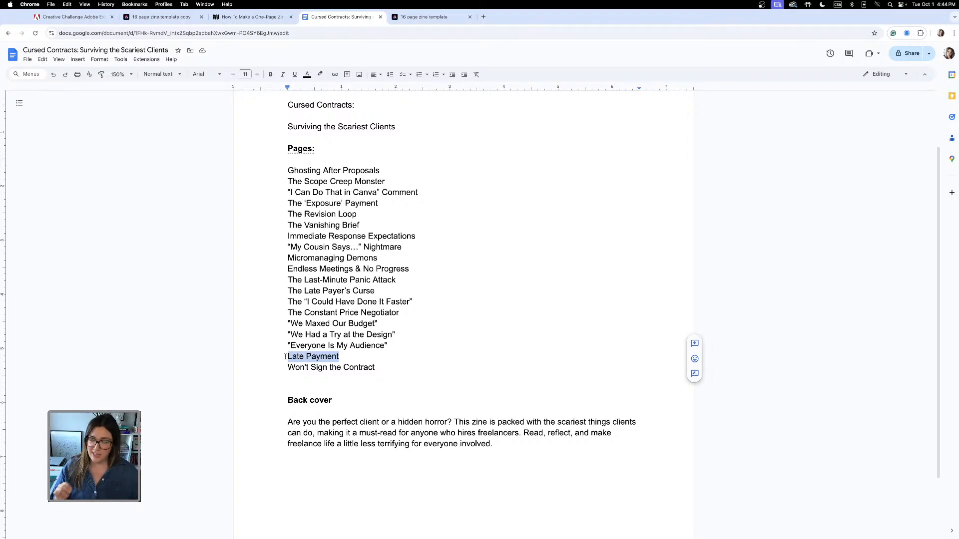
# Return to Adobe Express, paste "Late Payment" into the third row's red cell, and make its fill white.
pyautogui.click(159, 17)
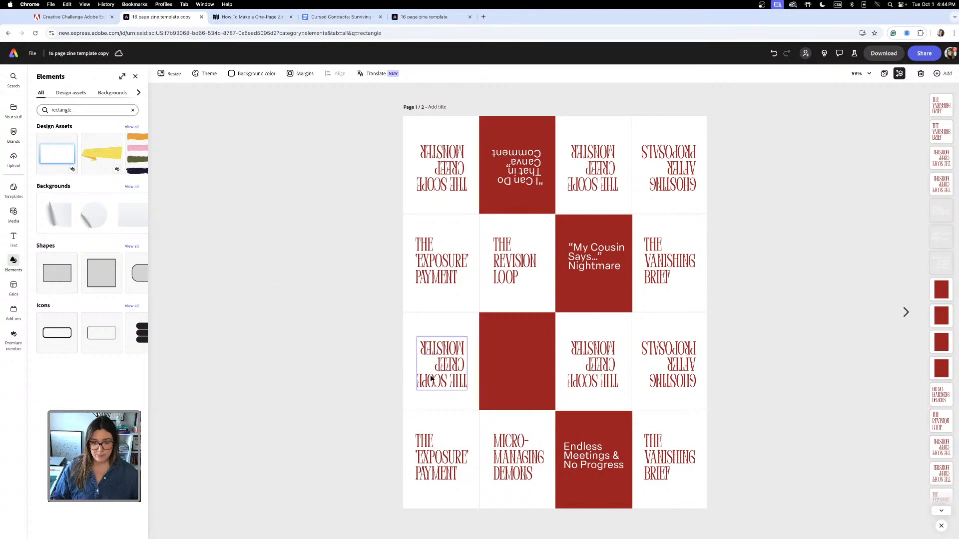
pyautogui.hotkey('ctrl', 'v')
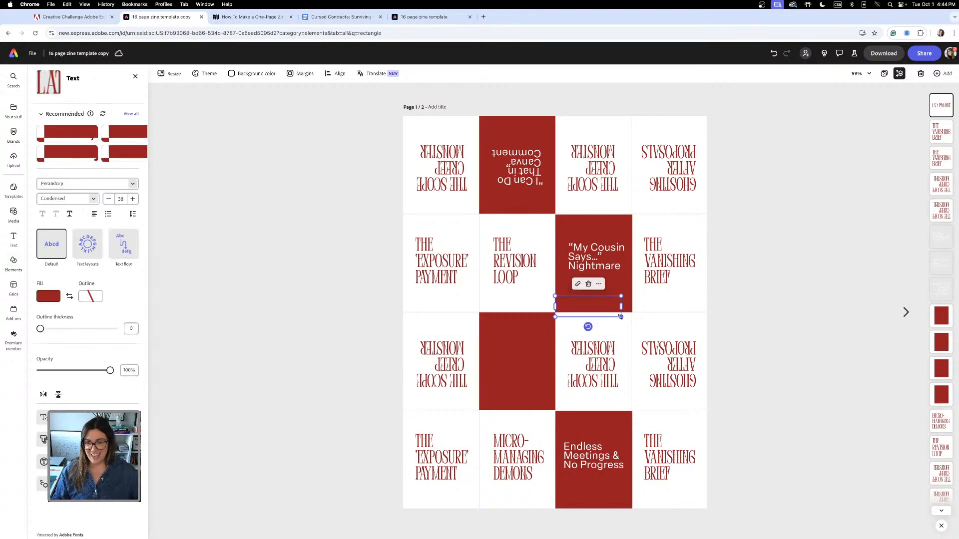
pyautogui.moveTo(612, 312); pyautogui.dragTo(538, 362)
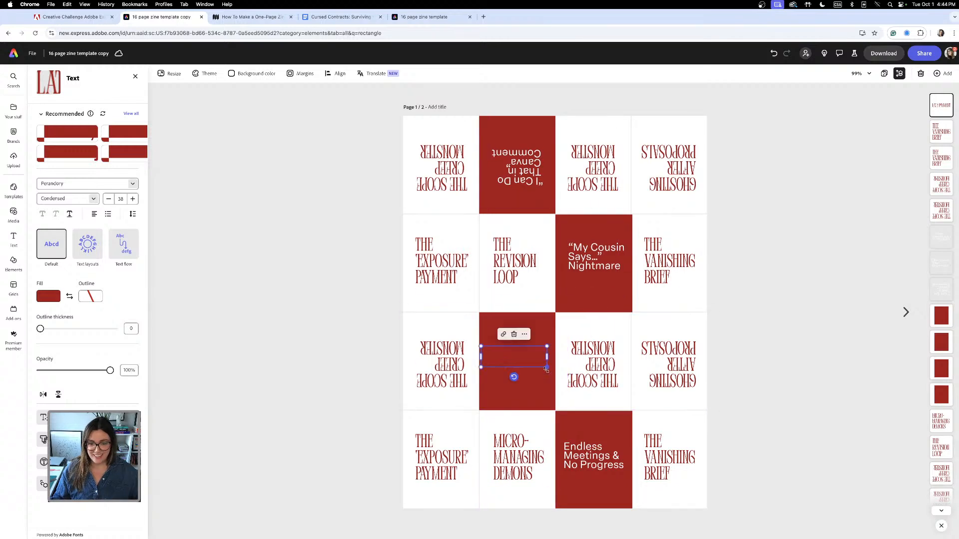
pyautogui.click(48, 298)
pyautogui.moveTo(139, 294); pyautogui.dragTo(62, 273)
# Break the "Late Payment" title into two lines and set its line spacing to 0.85.
pyautogui.click(524, 358)
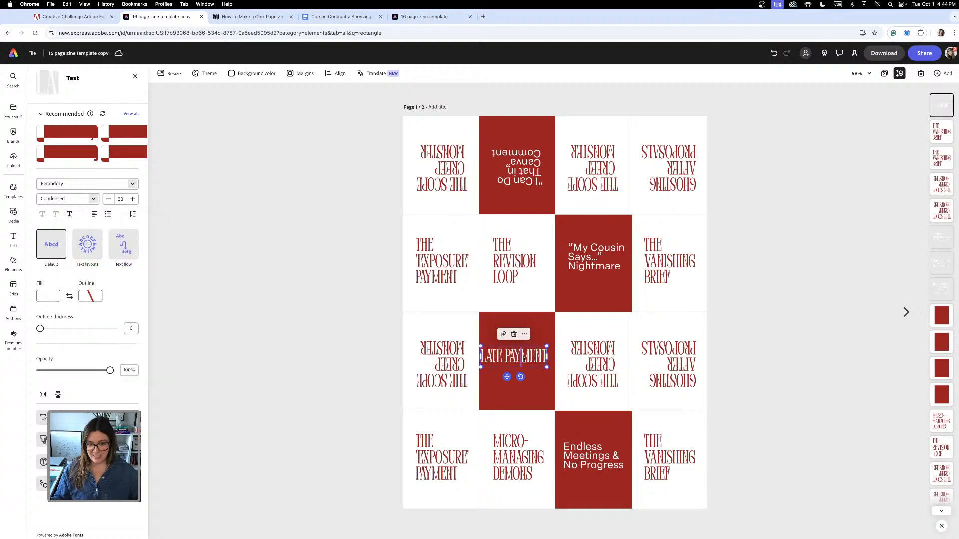
pyautogui.doubleClick(524, 357)
pyautogui.click(509, 357)
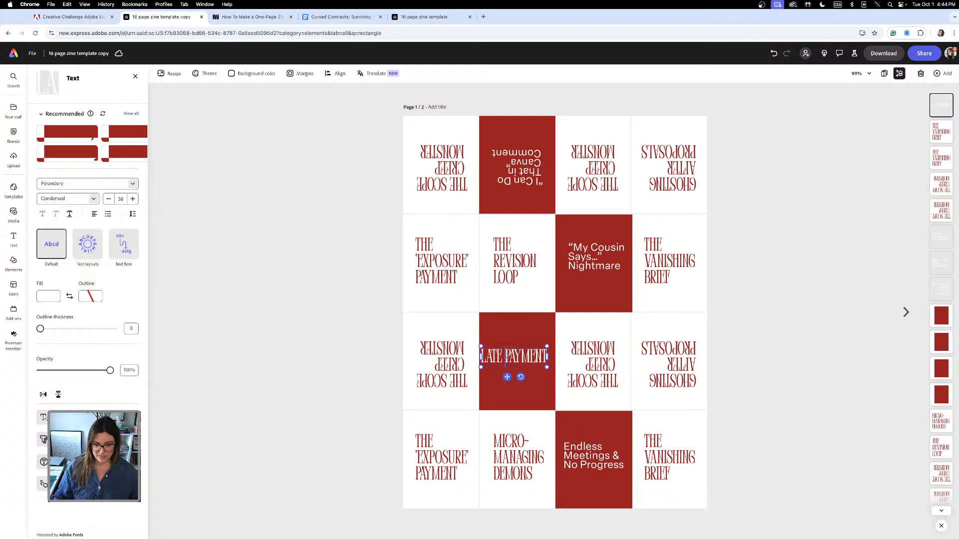
pyautogui.press('Return')
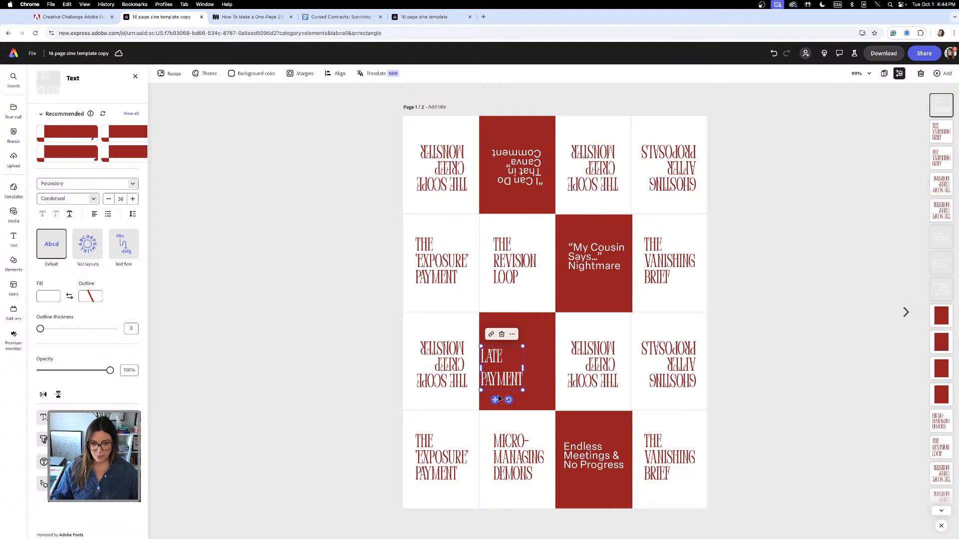
pyautogui.click(133, 213)
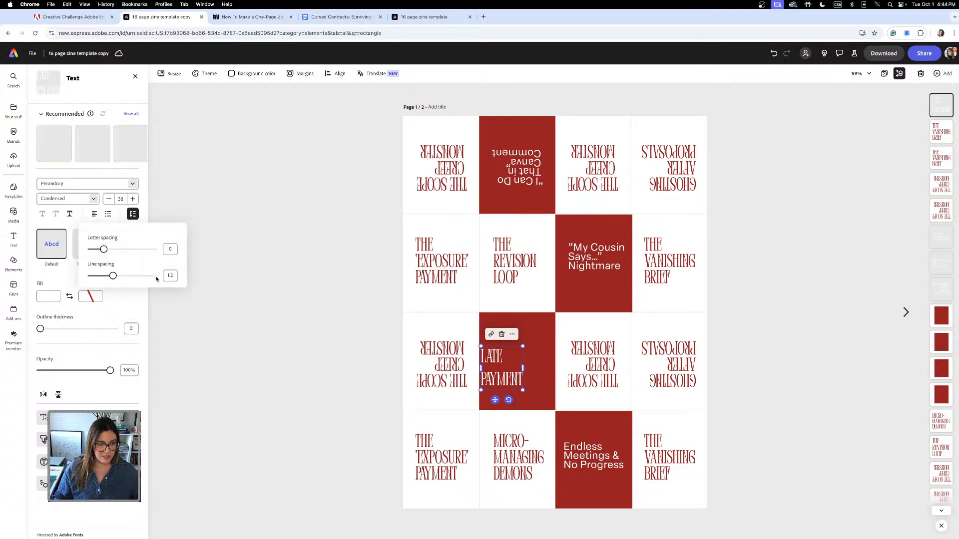
pyautogui.moveTo(112, 277); pyautogui.dragTo(100, 278)
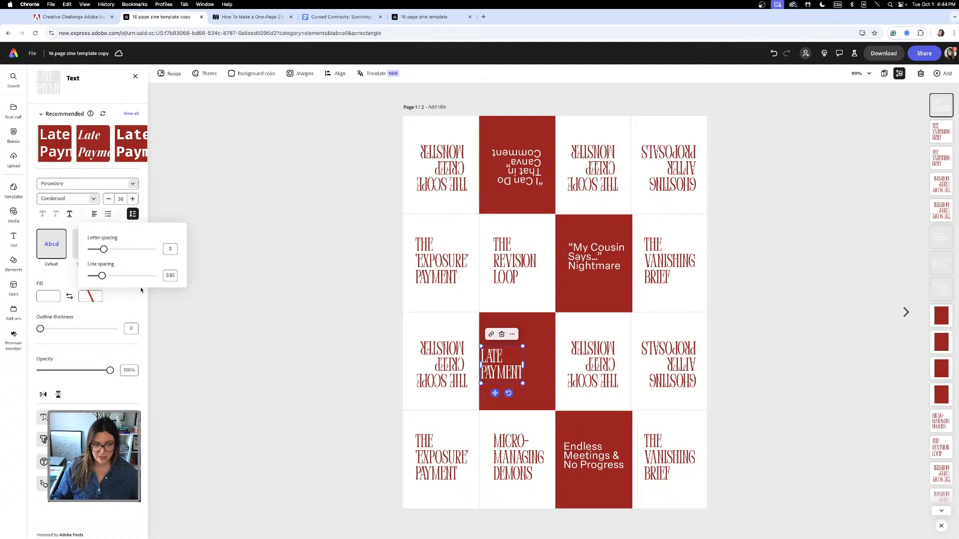
# Rotate the "Late Payment" title 90° clockwise and enlarge it to size 68 so it fills the red cell.
pyautogui.click(541, 370)
pyautogui.moveTo(511, 397); pyautogui.dragTo(474, 372)
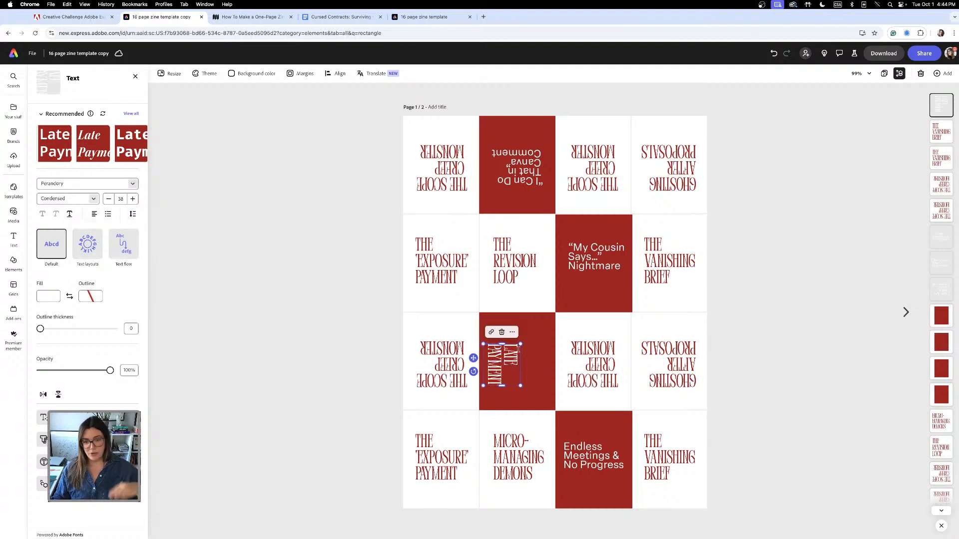
pyautogui.moveTo(520, 345); pyautogui.dragTo(549, 325)
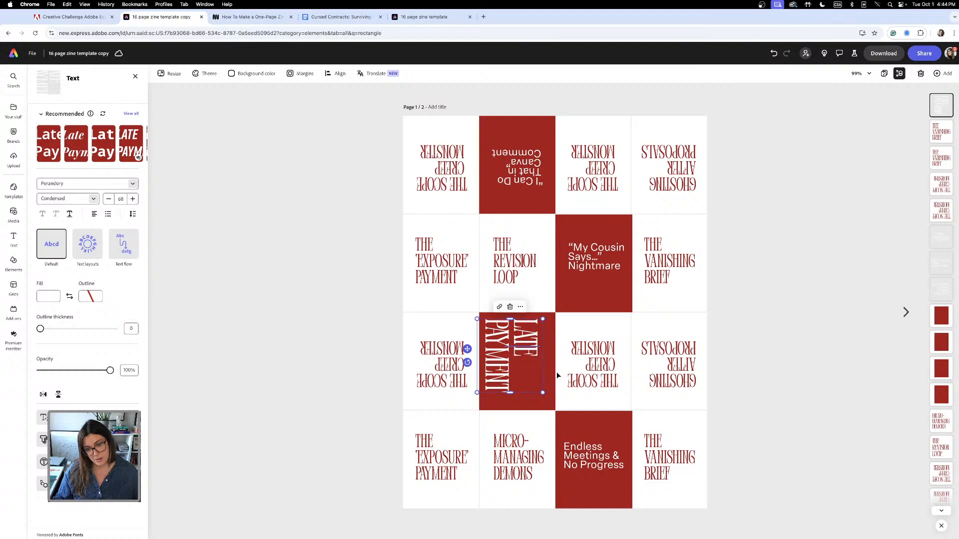
pyautogui.moveTo(524, 354); pyautogui.dragTo(532, 360)
pyautogui.click(268, 333)
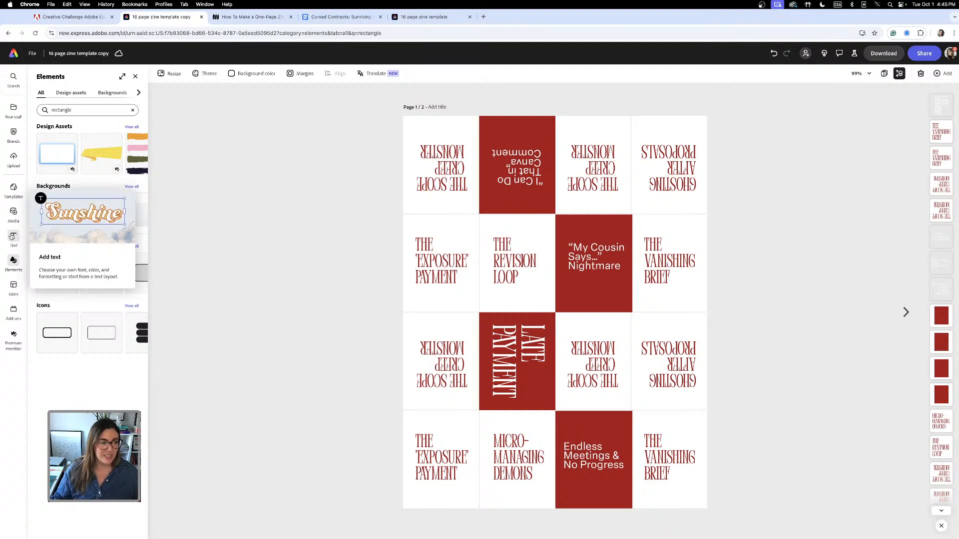
# Add a white asterisk at size 115 in the space below "Late", made from a copy of the "Late Payment" title.
pyautogui.click(517, 361)
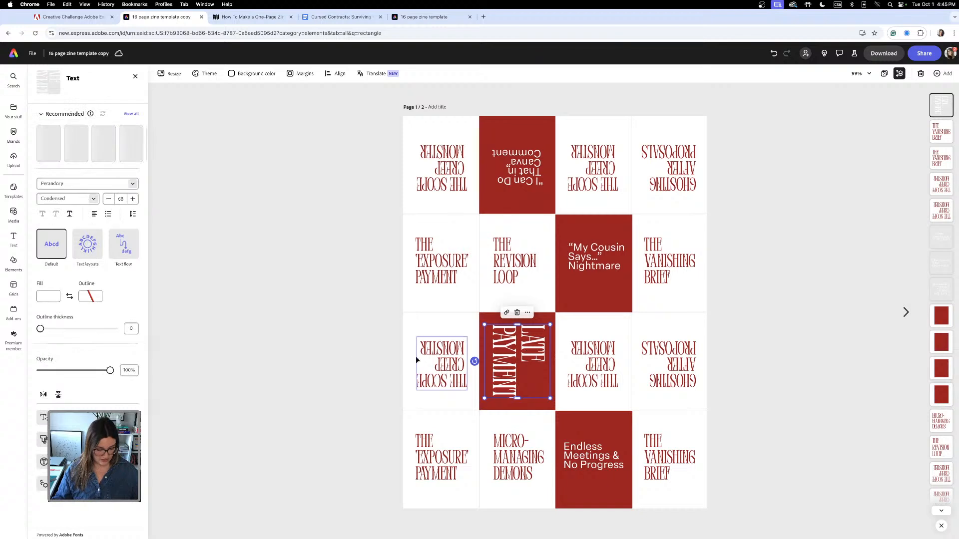
pyautogui.click(264, 353)
pyautogui.press('super+v')
pyautogui.doubleClick(547, 371)
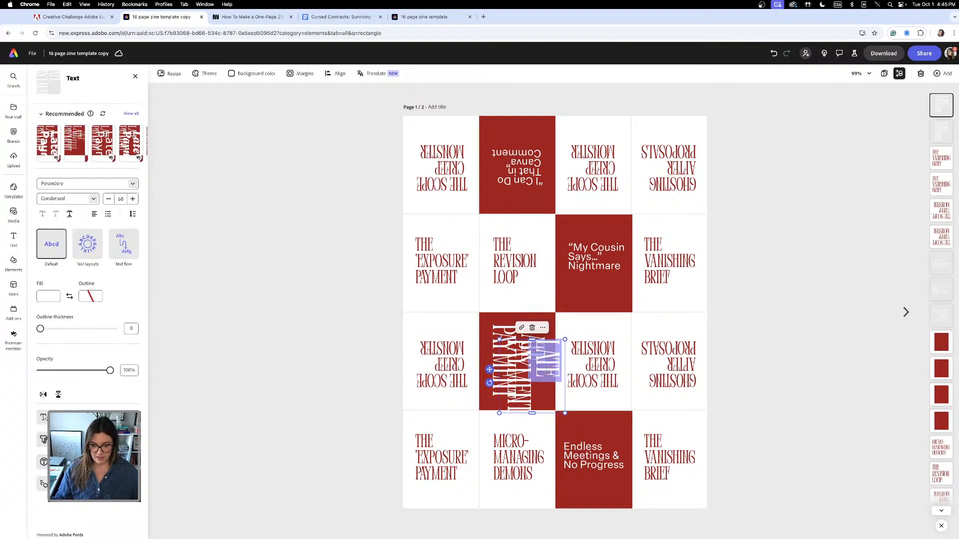
pyautogui.press('super+a')
pyautogui.press('BackSpace')
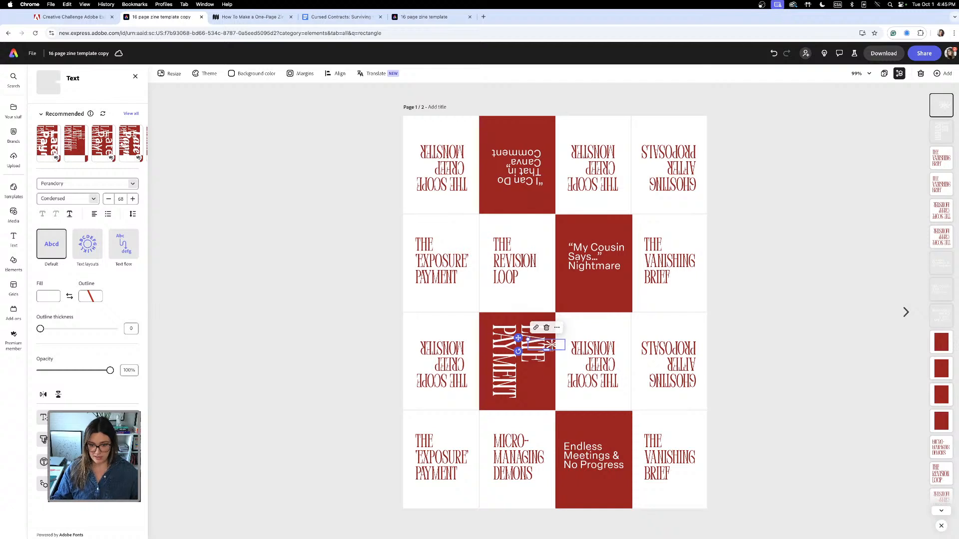
pyautogui.moveTo(552, 349); pyautogui.dragTo(485, 350)
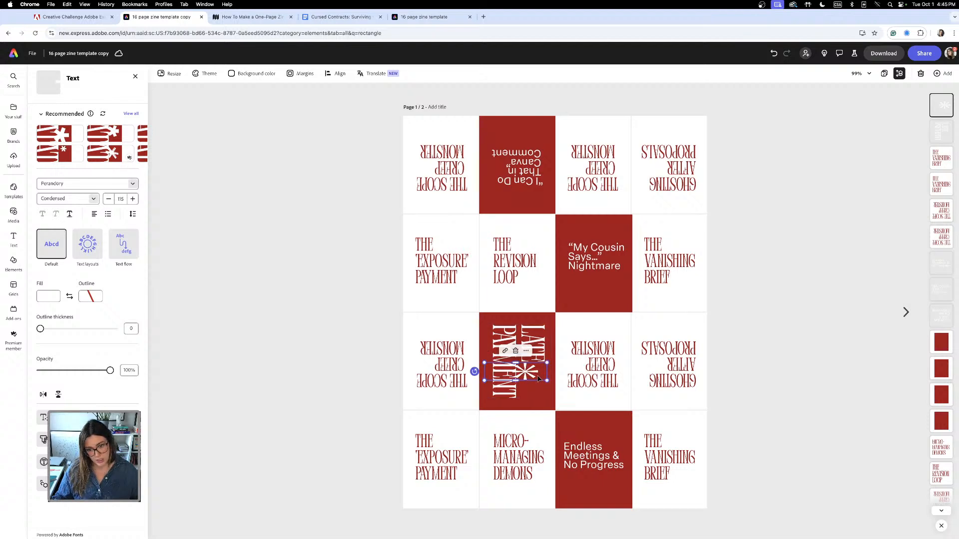
pyautogui.moveTo(530, 374); pyautogui.dragTo(537, 378)
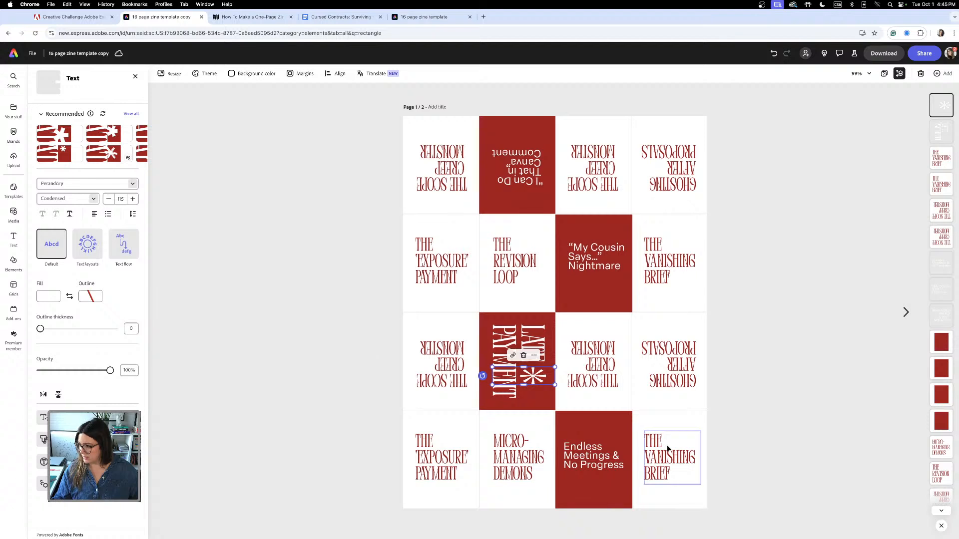
# Replace "The 'Exposure' Payment" in the fourth row with "Make the Logo Bigger" over three lines.
pyautogui.click(457, 476)
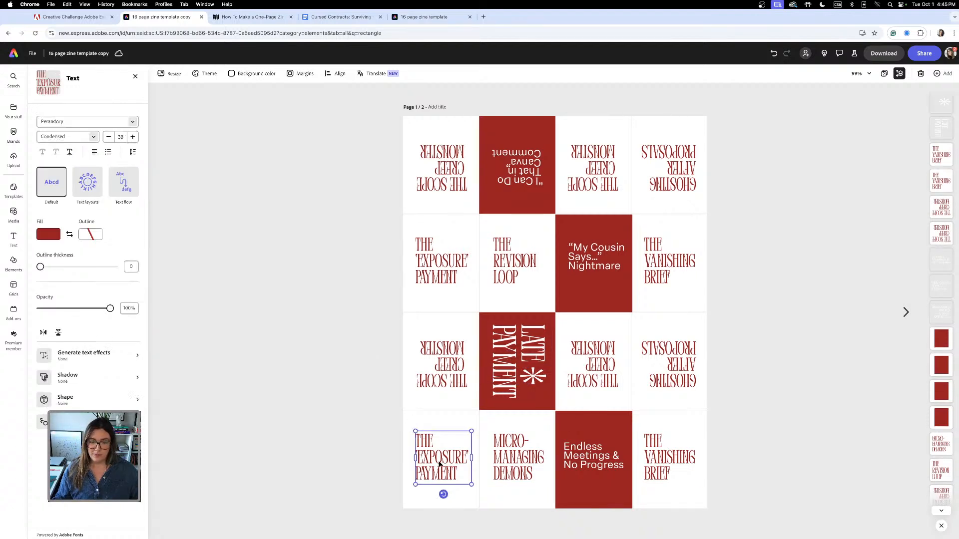
pyautogui.doubleClick(456, 477)
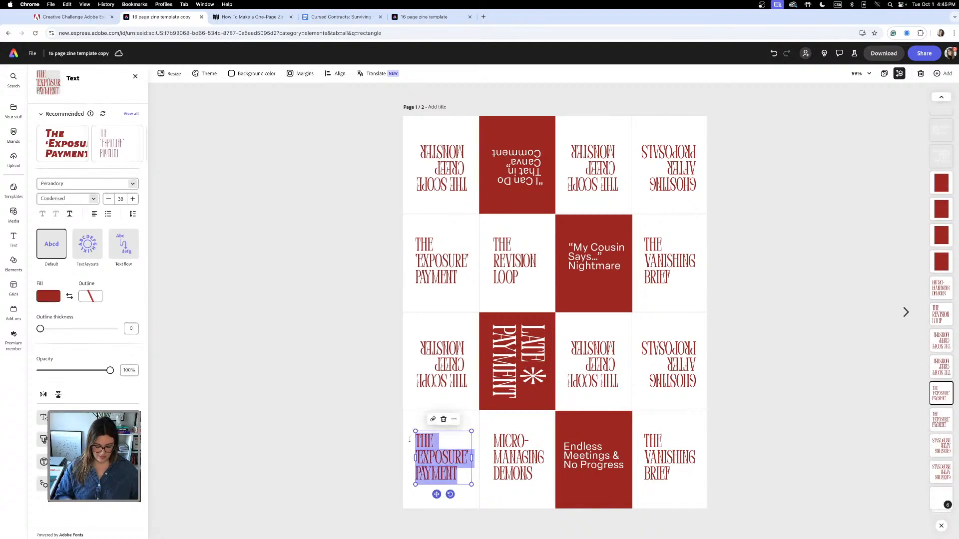
pyautogui.write('MAKE THE')
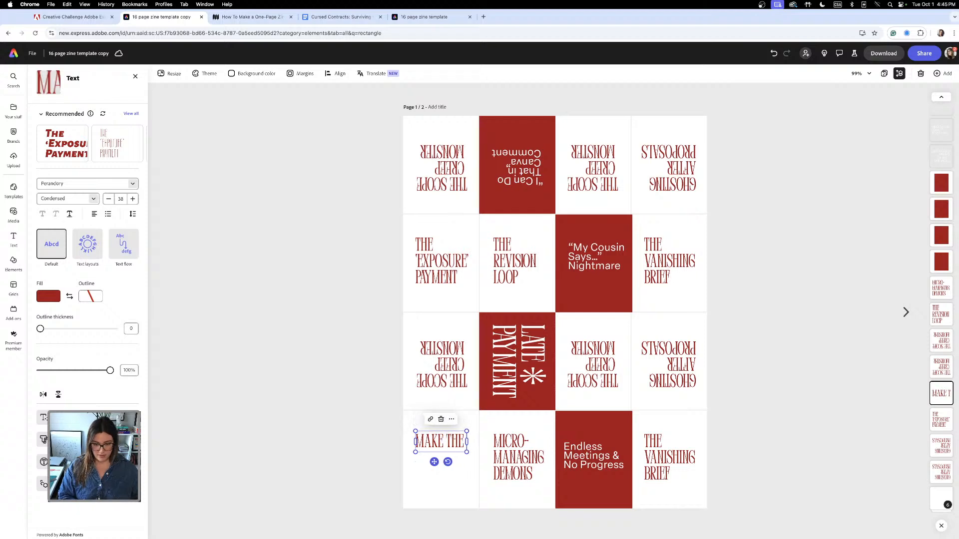
pyautogui.write(' LOGO BIGGER')
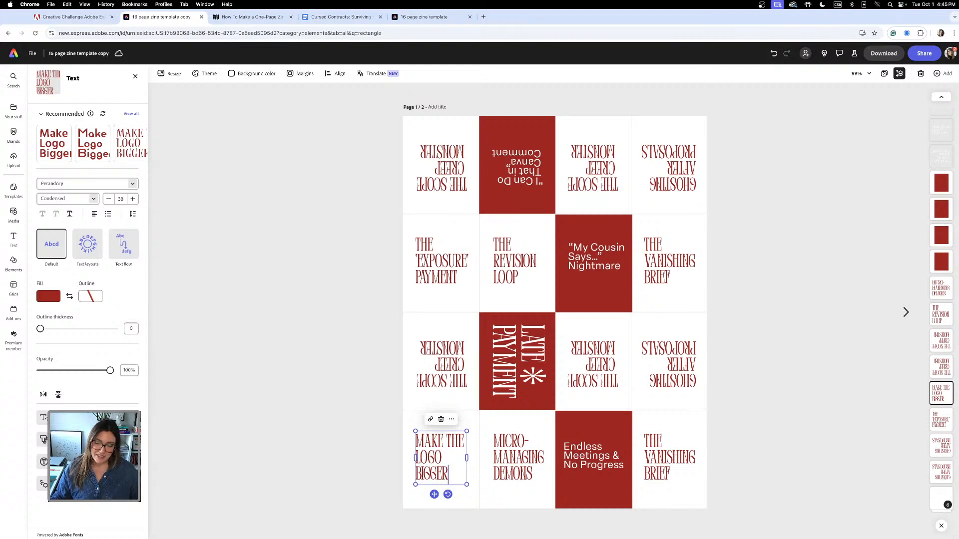
pyautogui.press('Escape')
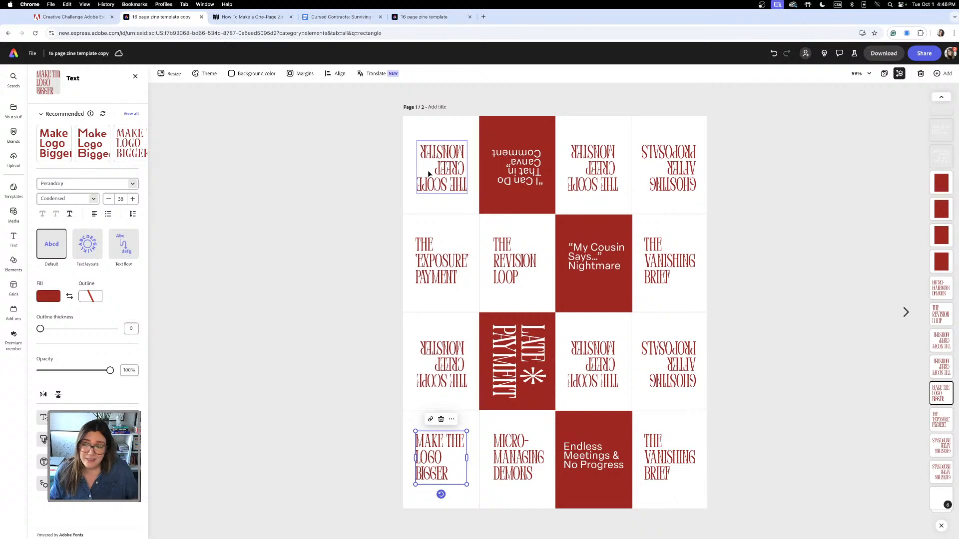
# Open page 2 of the zine and delete the upside-down "cover" placeholder text from its first cell.
pyautogui.click(883, 75)
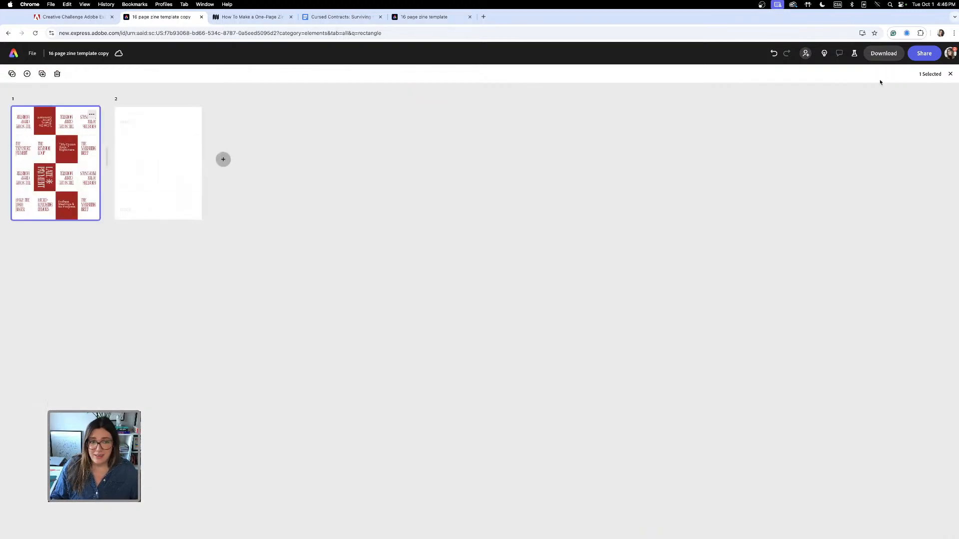
pyautogui.doubleClick(160, 170)
pyautogui.click(460, 175)
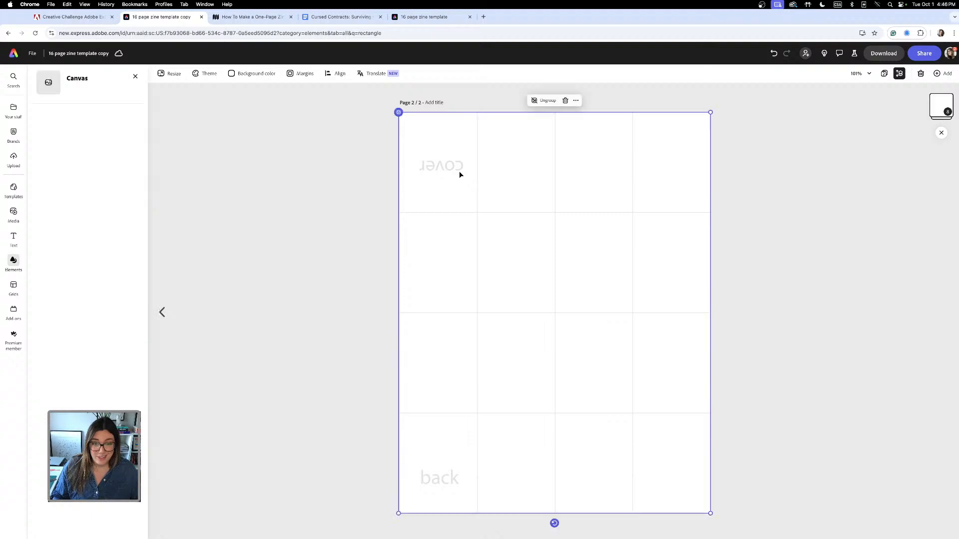
pyautogui.click(456, 166)
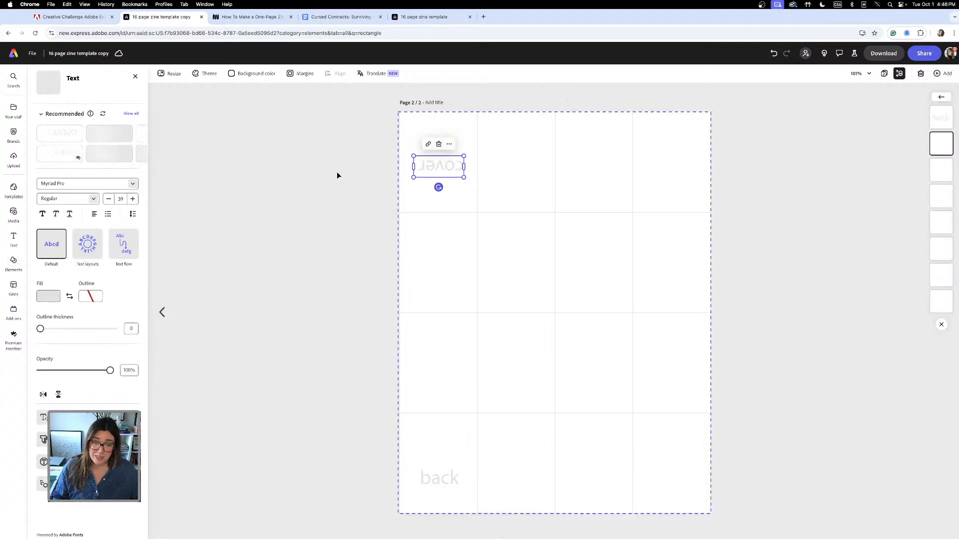
pyautogui.click(464, 142)
pyautogui.doubleClick(455, 167)
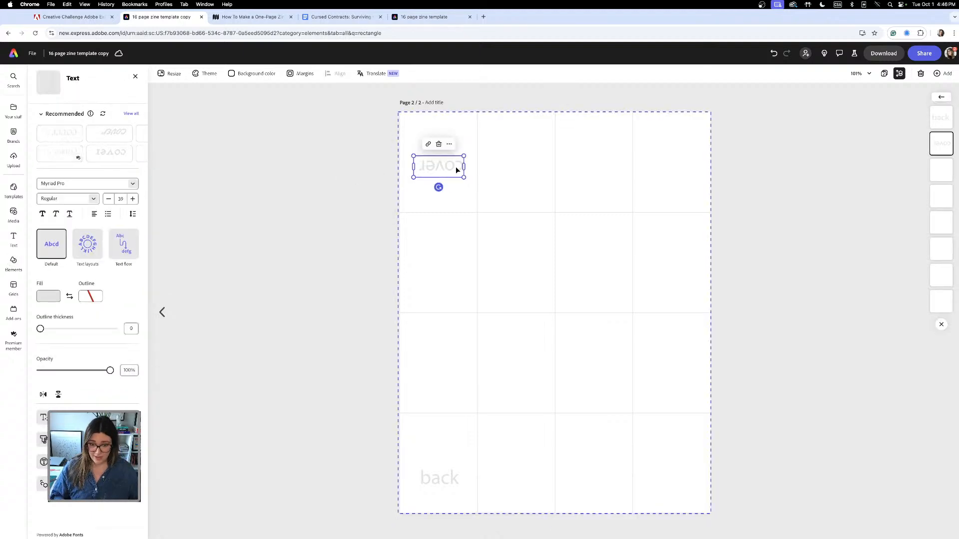
pyautogui.press('Delete')
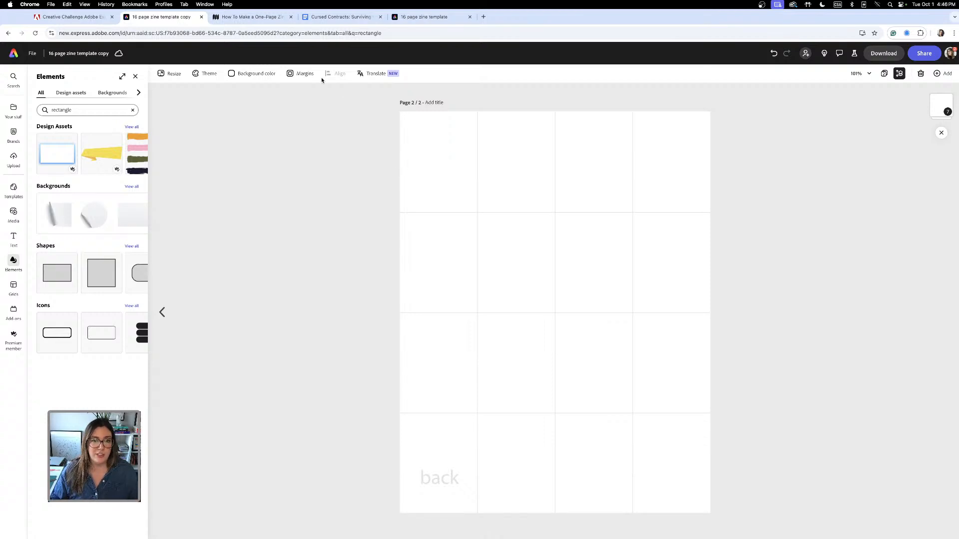
# Copy the red rectangle behind the "I Can Do That in Canva" title on page 1 and paste it onto page 2.
pyautogui.click(884, 74)
pyautogui.doubleClick(65, 181)
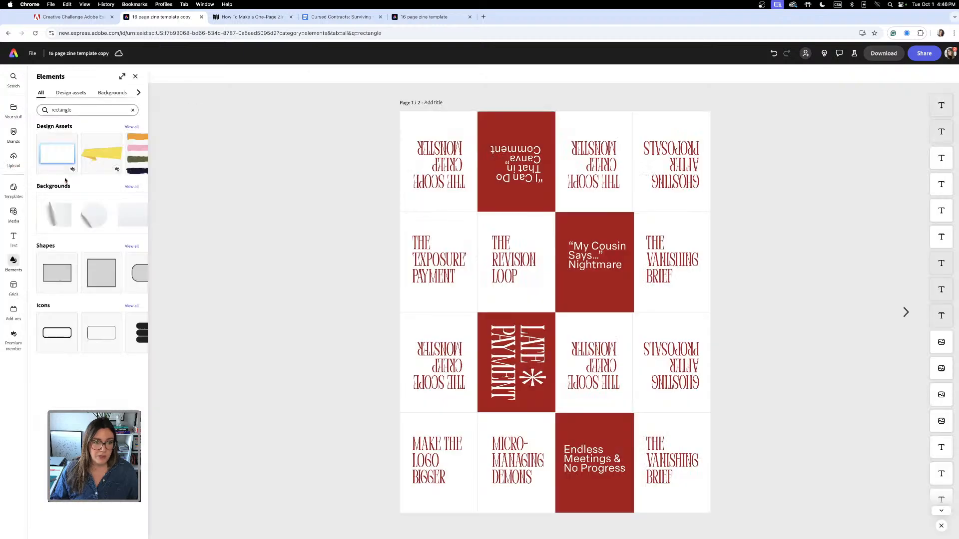
pyautogui.click(526, 124)
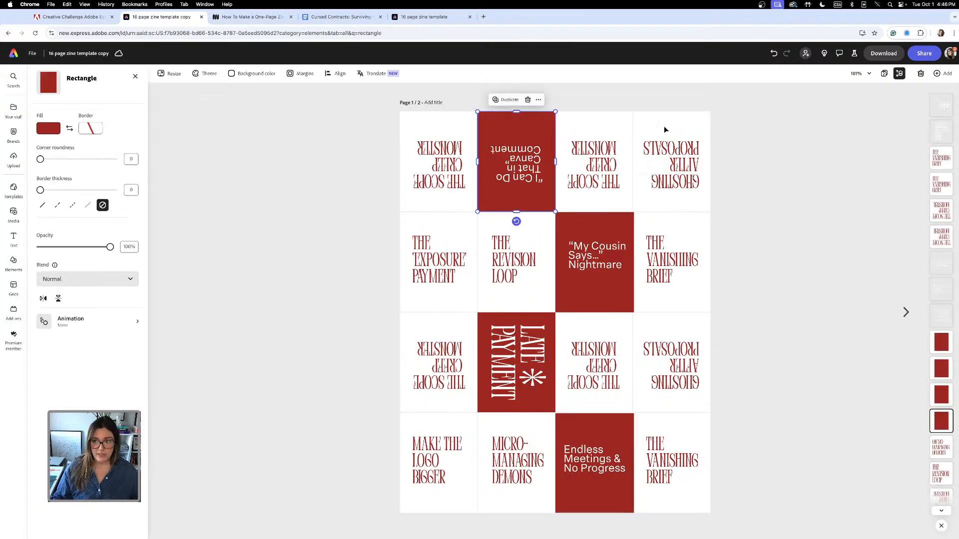
pyautogui.click(884, 73)
pyautogui.doubleClick(162, 150)
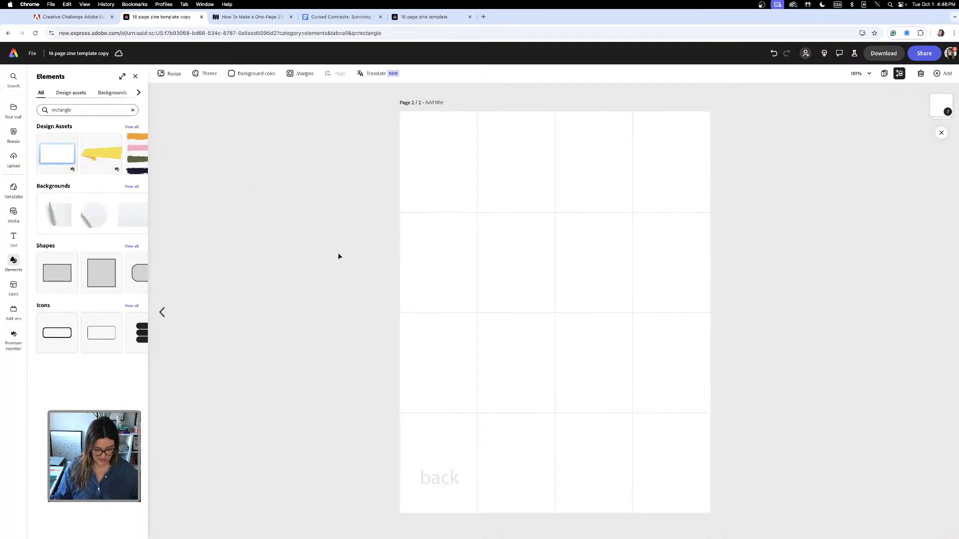
pyautogui.press('super+v')
# Move the pasted red rectangle into the cover cell of page 2 and stretch its lower edge to the grid line.
pyautogui.moveTo(521, 168); pyautogui.dragTo(447, 167)
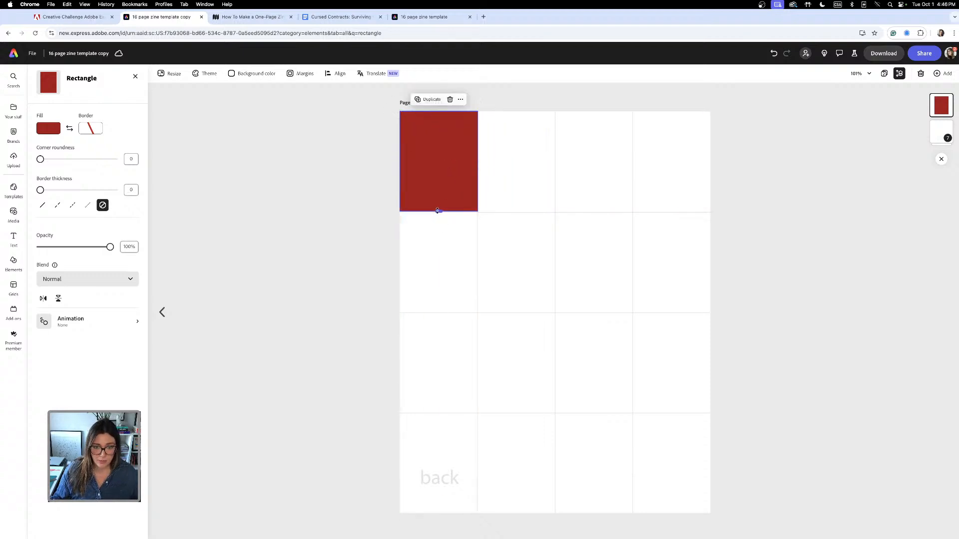
pyautogui.moveTo(437, 210); pyautogui.dragTo(438, 212)
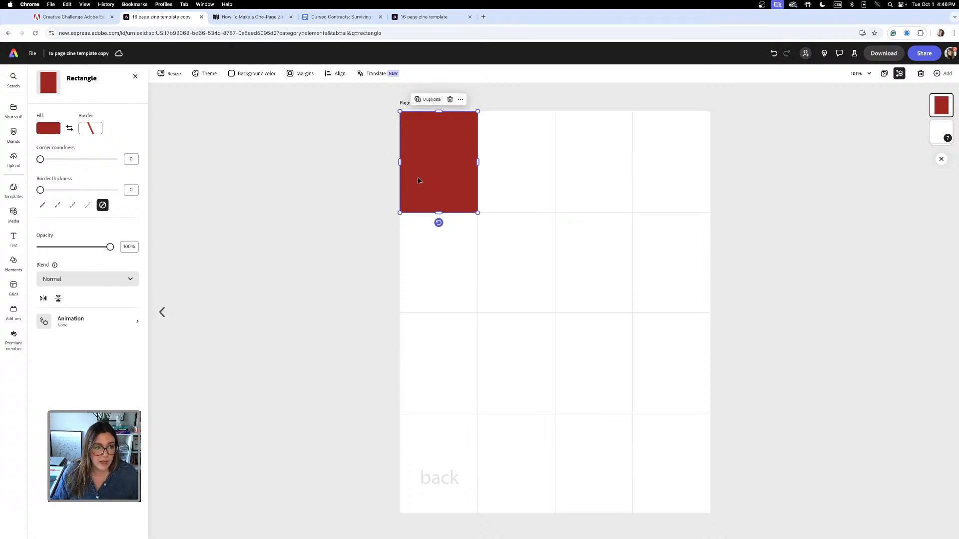
pyautogui.click(301, 255)
pyautogui.click(454, 192)
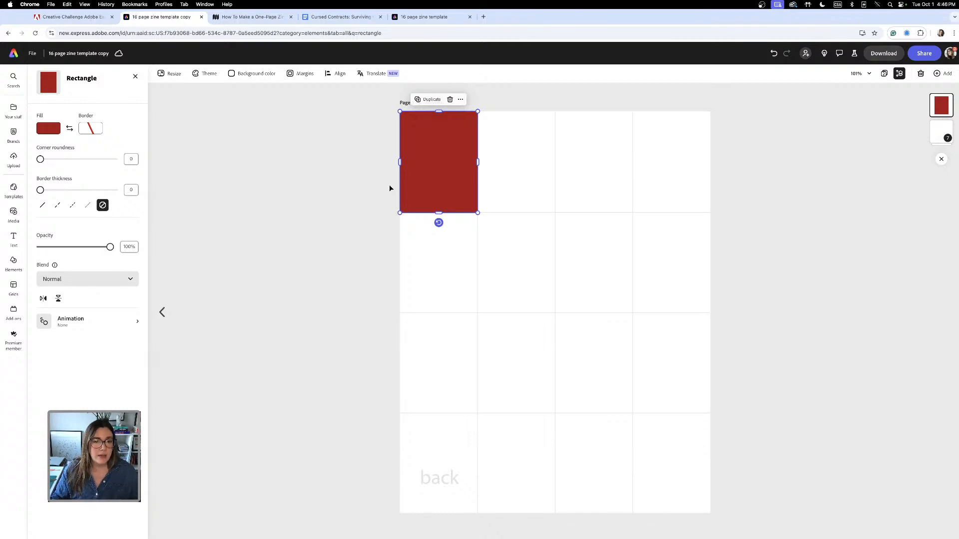
pyautogui.click(389, 188)
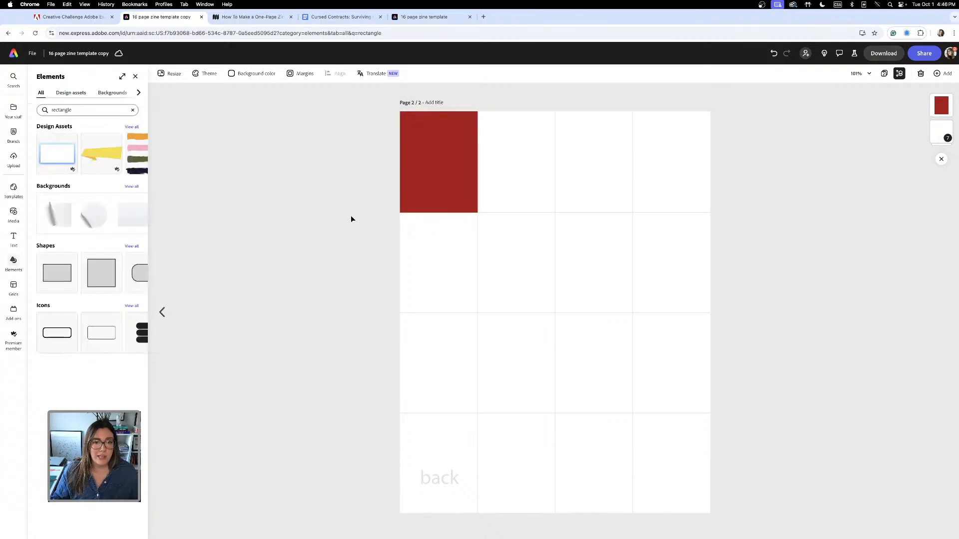
# Upload the red 3-Firefly-afraid-face PNG from the September > Oct 1 2024 folder onto page 2.
pyautogui.click(13, 159)
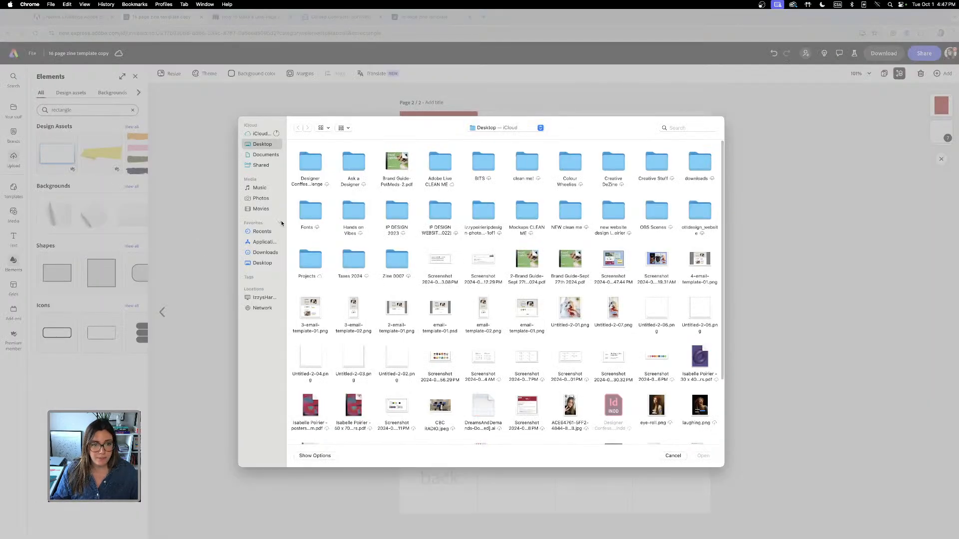
pyautogui.doubleClick(310, 165)
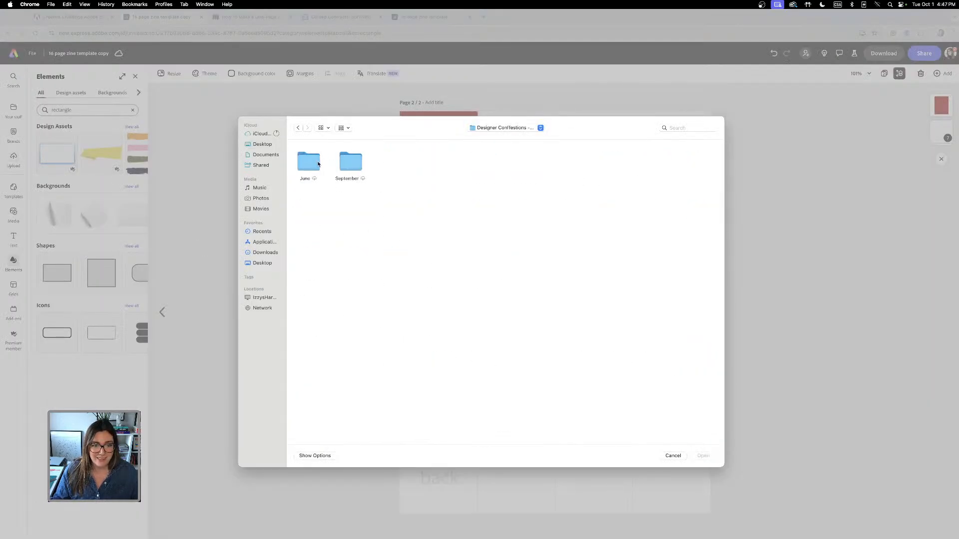
pyautogui.doubleClick(350, 163)
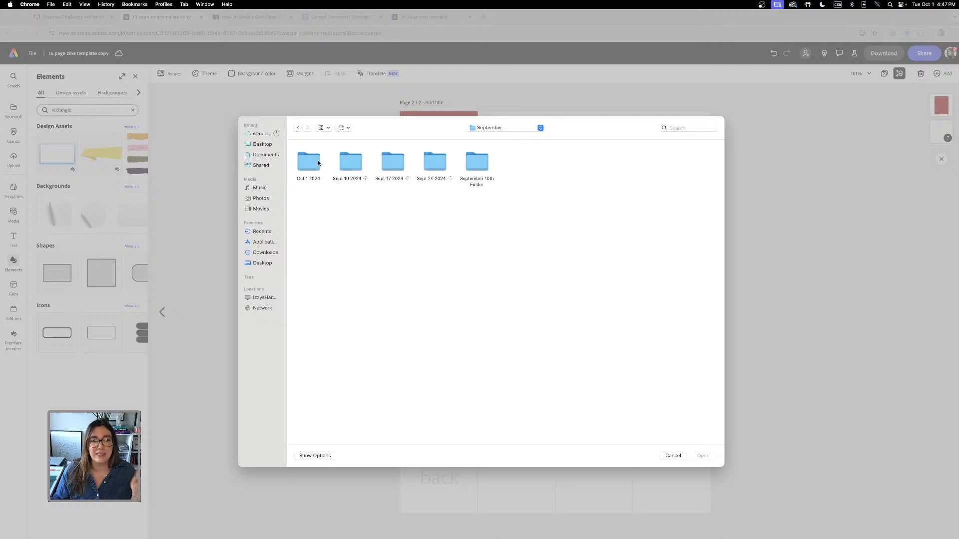
pyautogui.doubleClick(314, 161)
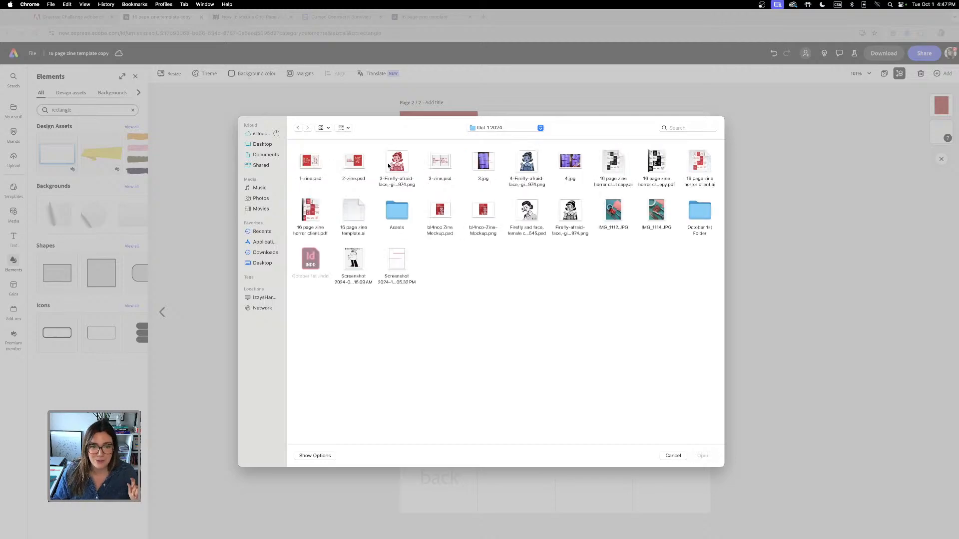
pyautogui.click(396, 167)
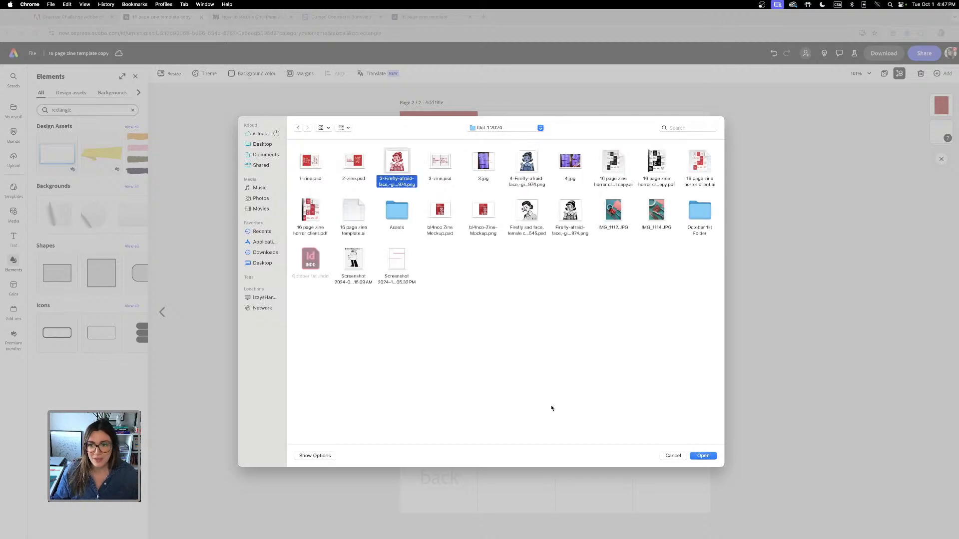
pyautogui.click(701, 456)
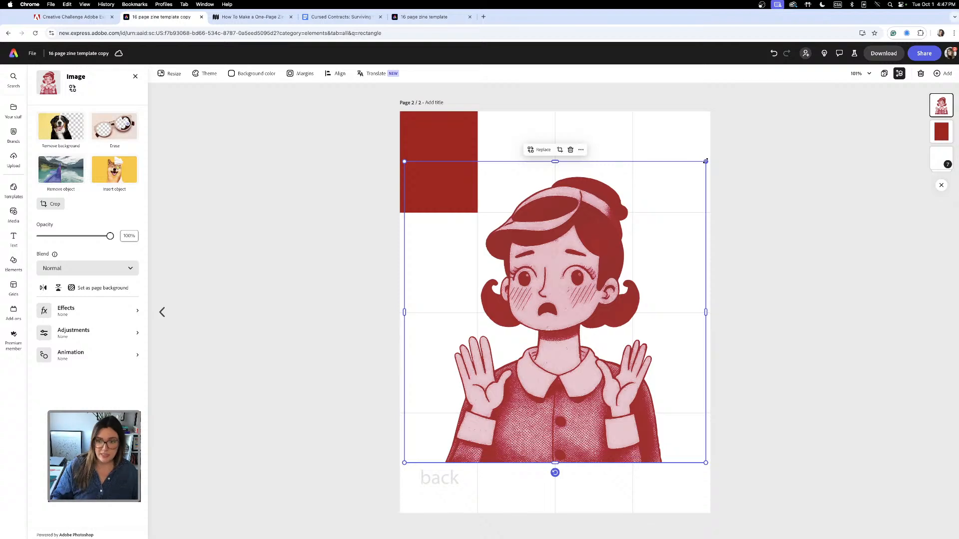
# Rotate the red woman illustration 180° and scale it down to slightly wider than one grid cell.
pyautogui.moveTo(706, 161); pyautogui.dragTo(624, 250)
pyautogui.moveTo(506, 344); pyautogui.dragTo(564, 236)
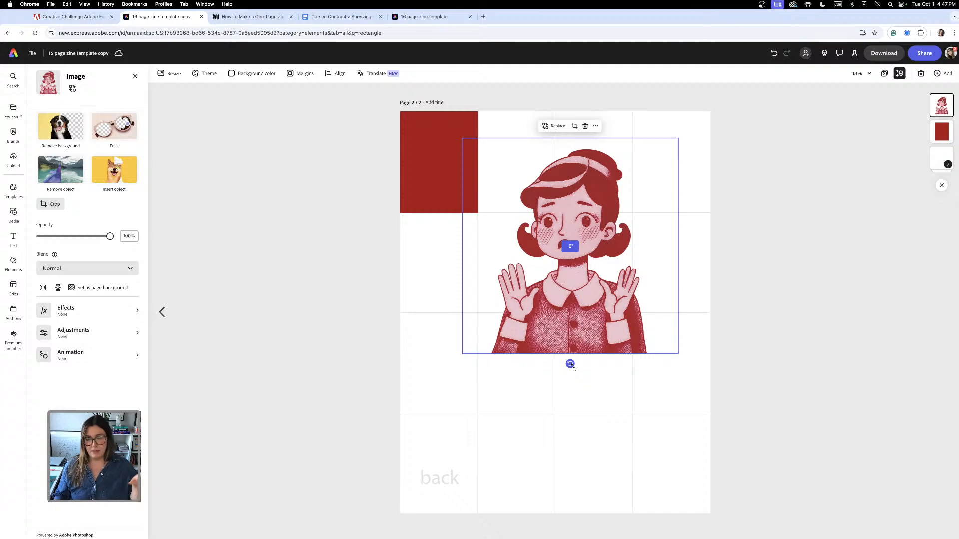
pyautogui.moveTo(570, 364); pyautogui.dragTo(565, 74)
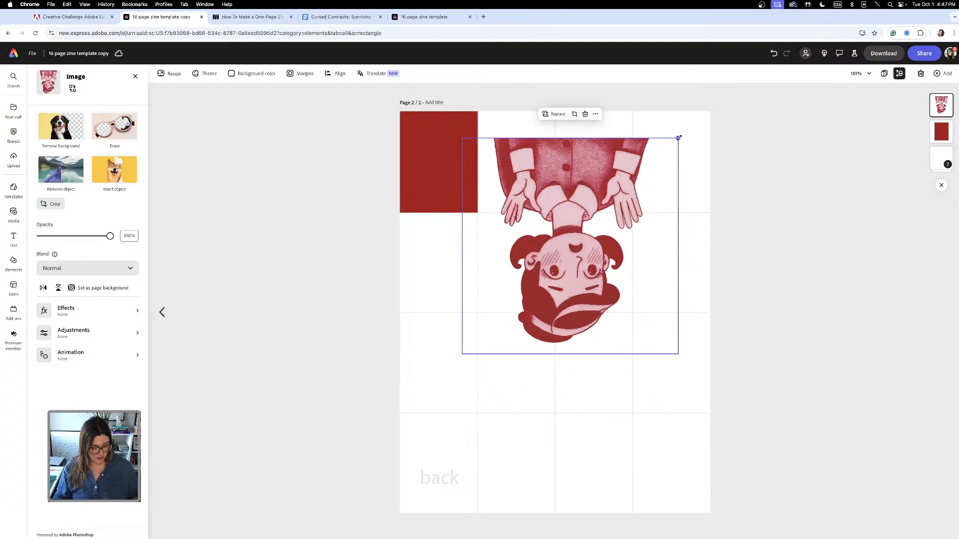
pyautogui.moveTo(678, 138); pyautogui.dragTo(594, 213)
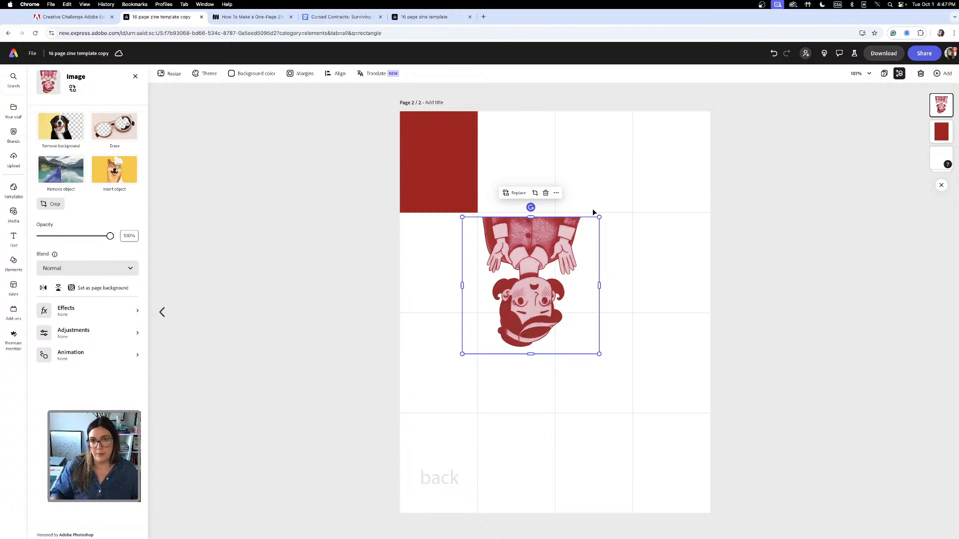
pyautogui.moveTo(599, 218); pyautogui.dragTo(567, 248)
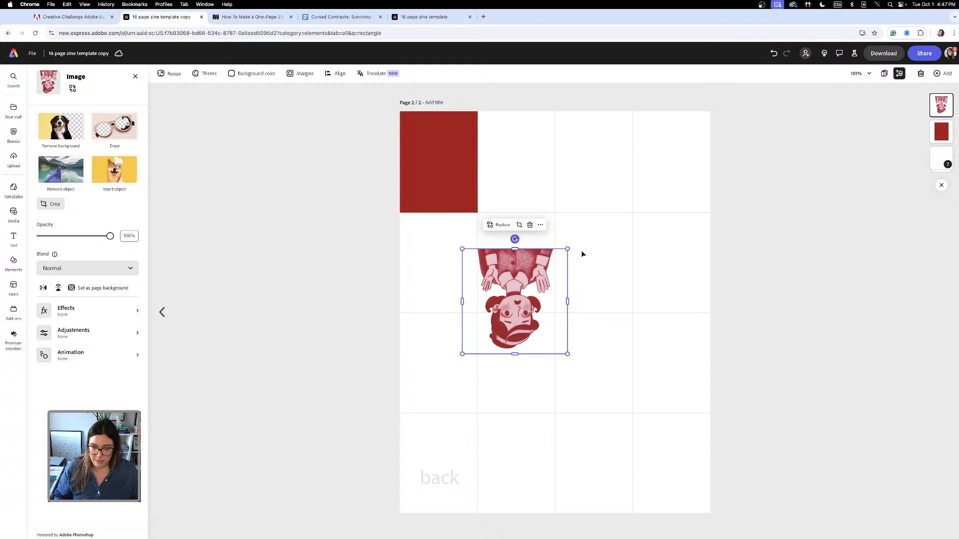
pyautogui.moveTo(567, 249); pyautogui.dragTo(553, 263)
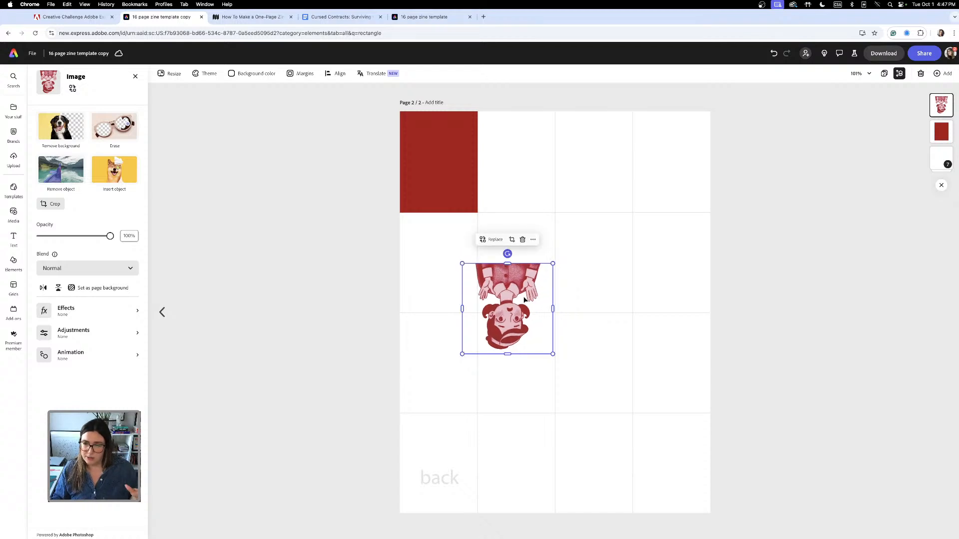
# Move the upside-down illustration onto the red cover cell, shrink it to about cell width and align it with the cell's upper edge.
pyautogui.moveTo(509, 309); pyautogui.dragTo(464, 170)
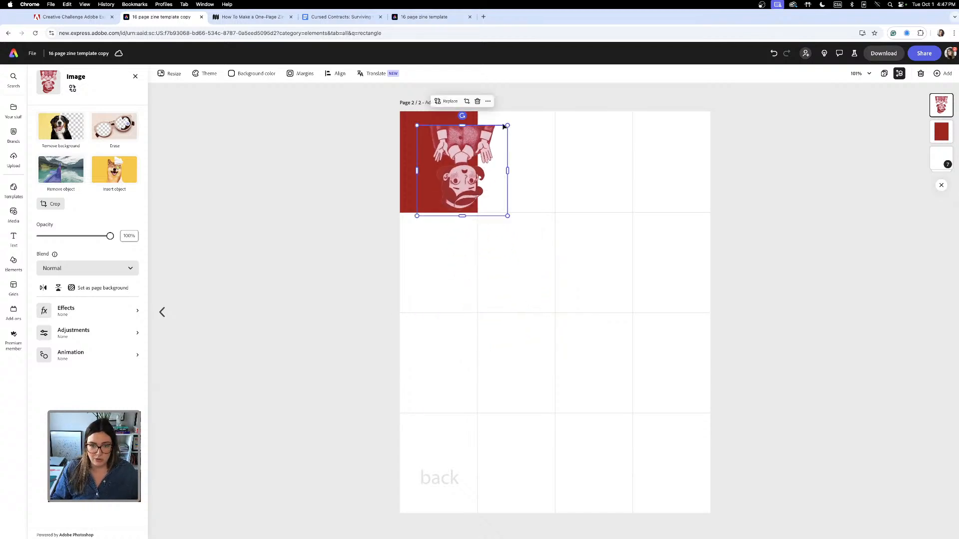
pyautogui.moveTo(508, 126); pyautogui.dragTo(454, 134)
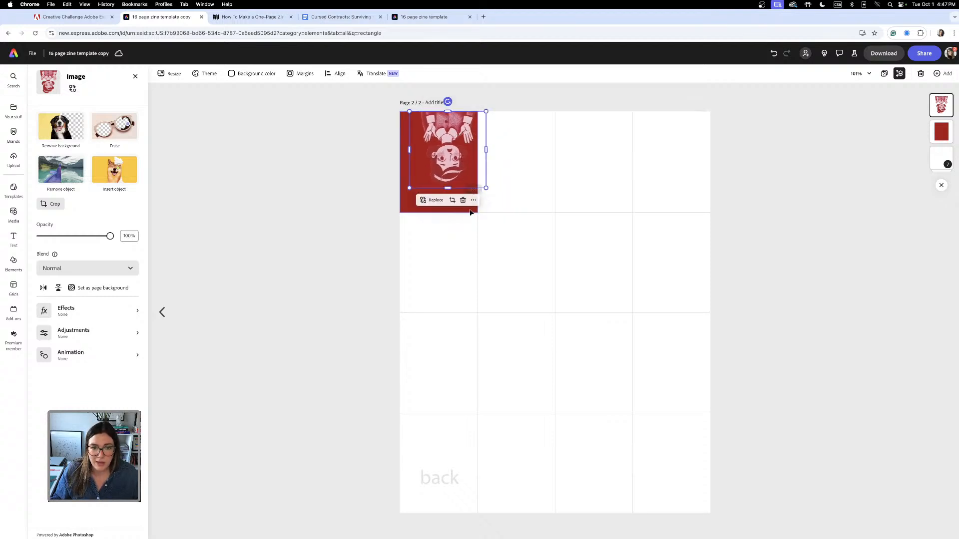
pyautogui.click(407, 208)
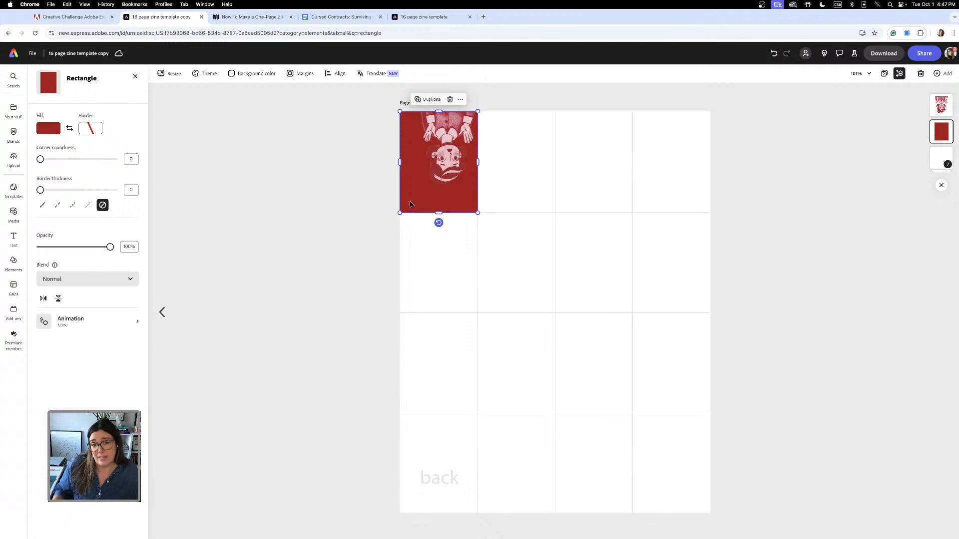
pyautogui.click(437, 172)
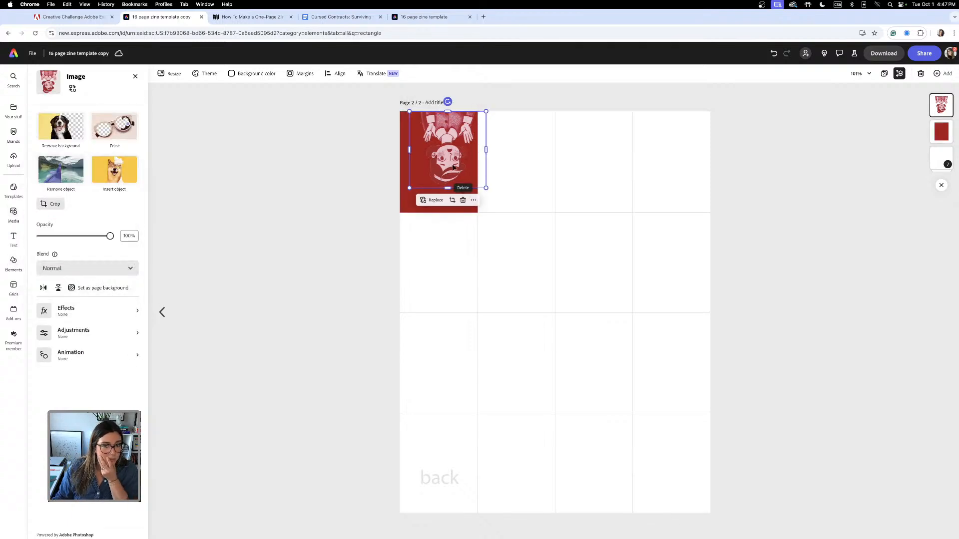
# Try the black-and-white Firefly-afraid-face PNG on page 2, delete it and put the red illustration back against the cover cell's upper edge.
pyautogui.click(23, 166)
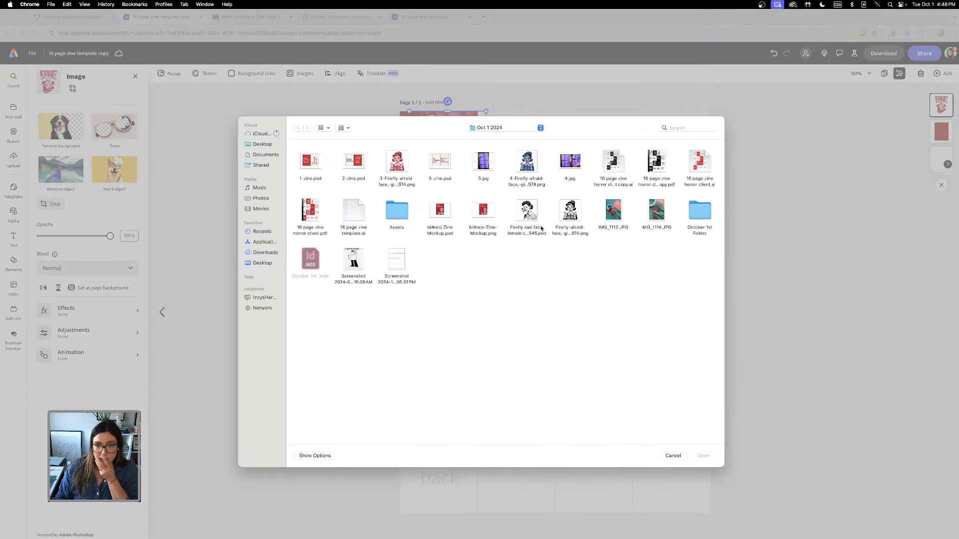
pyautogui.click(703, 455)
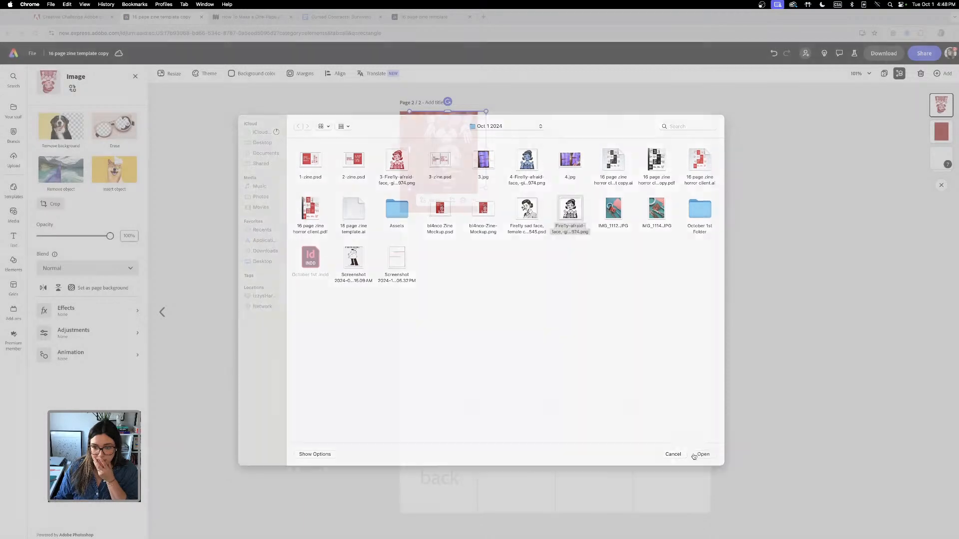
pyautogui.moveTo(558, 303); pyautogui.dragTo(565, 308)
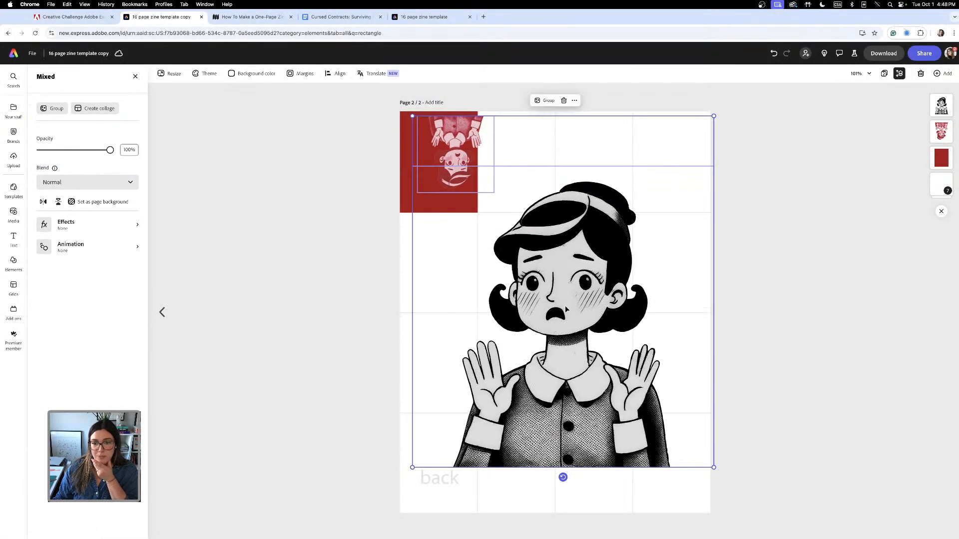
pyautogui.click(762, 312)
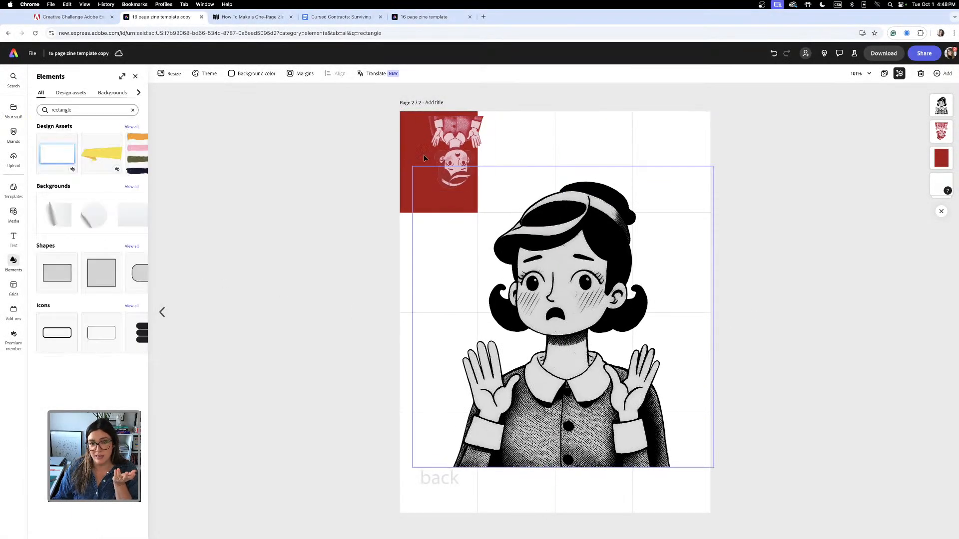
pyautogui.click(450, 167)
pyautogui.press('Delete')
pyautogui.moveTo(450, 167); pyautogui.dragTo(440, 153)
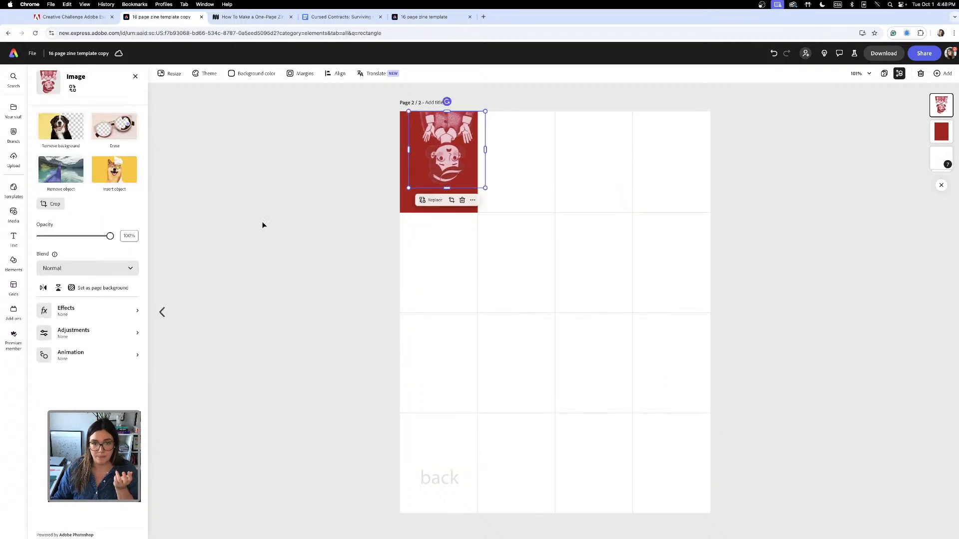
pyautogui.click(345, 221)
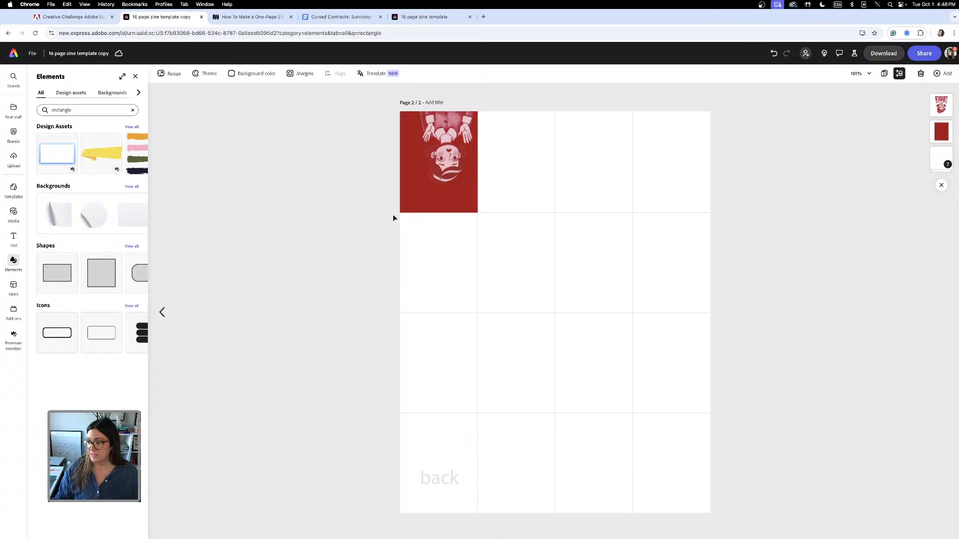
# Lighten the cover cell rectangle's fill to the muted red #C26363.
pyautogui.click(451, 212)
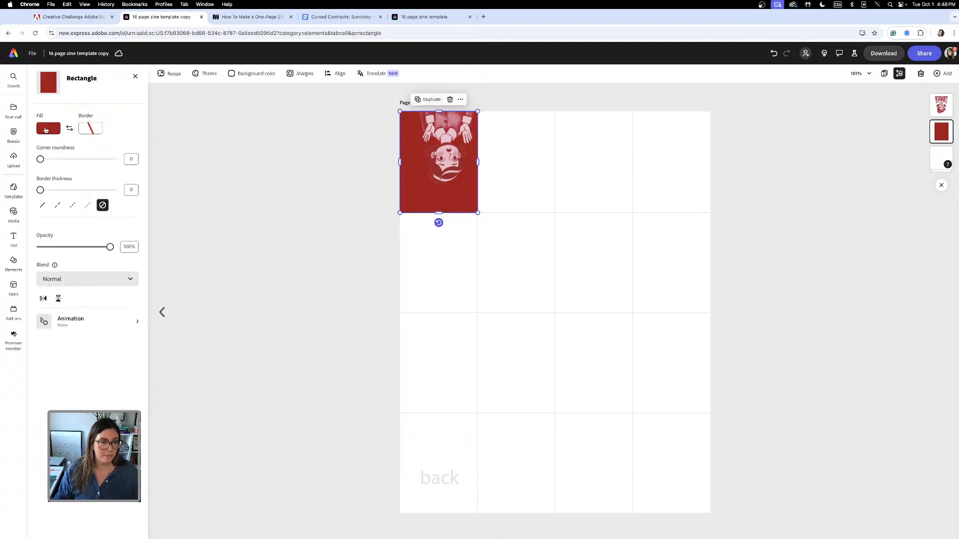
pyautogui.click(48, 128)
pyautogui.moveTo(139, 123); pyautogui.dragTo(109, 120)
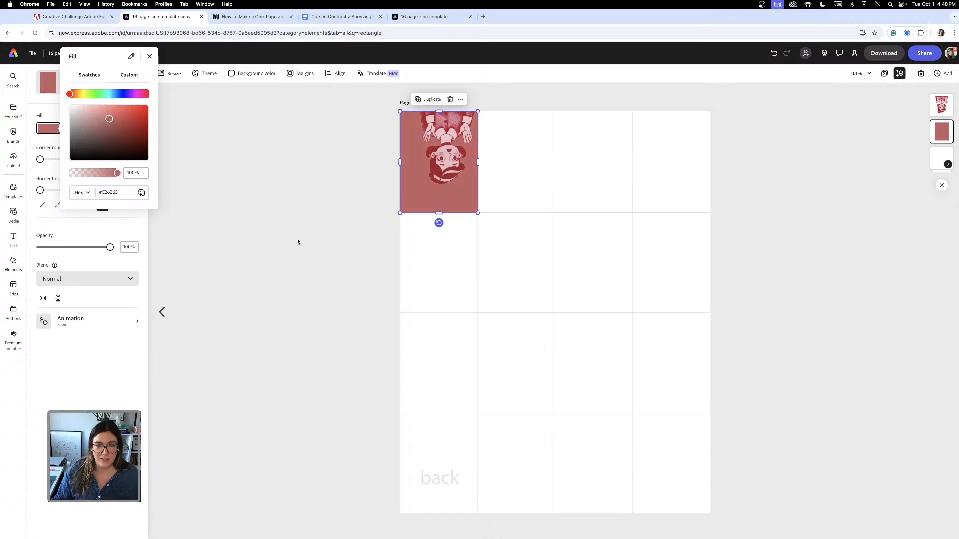
# Copy the "The 'Exposure' Payment" title from page 1 and paste it onto page 2 below the cover cell.
pyautogui.click(298, 242)
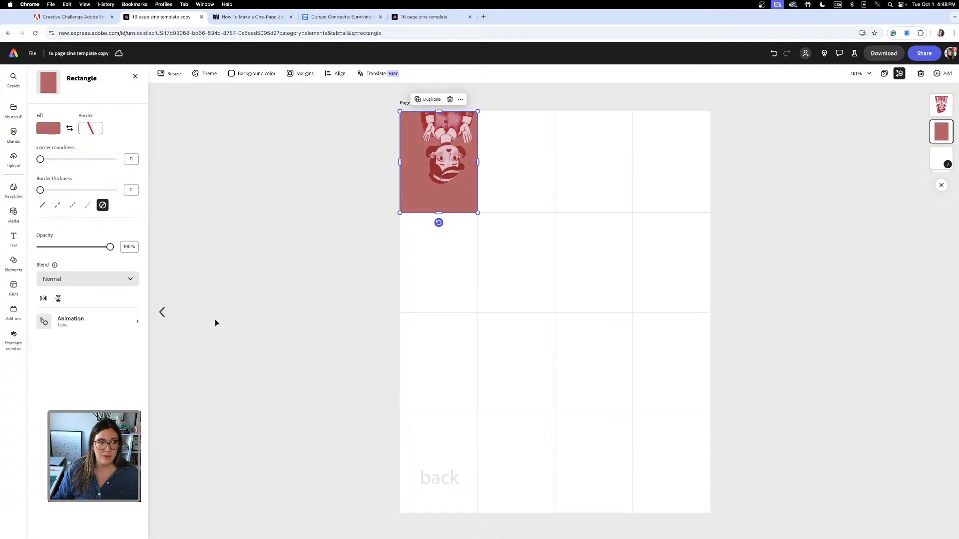
pyautogui.click(884, 74)
pyautogui.doubleClick(38, 199)
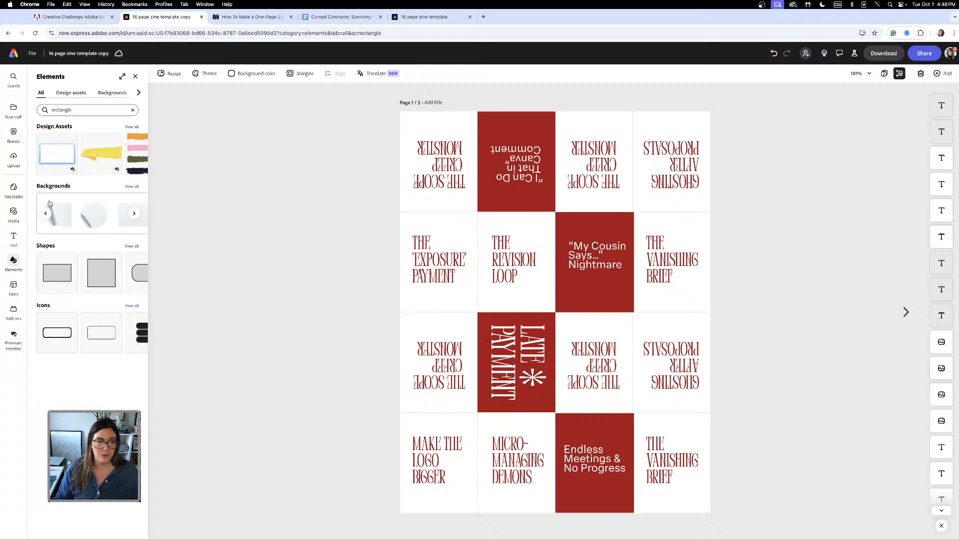
pyautogui.click(441, 261)
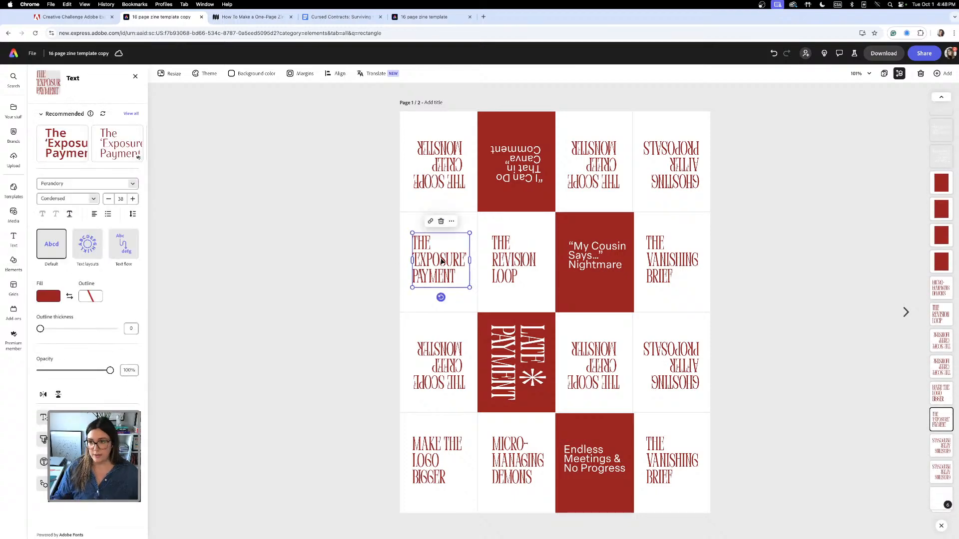
pyautogui.click(884, 74)
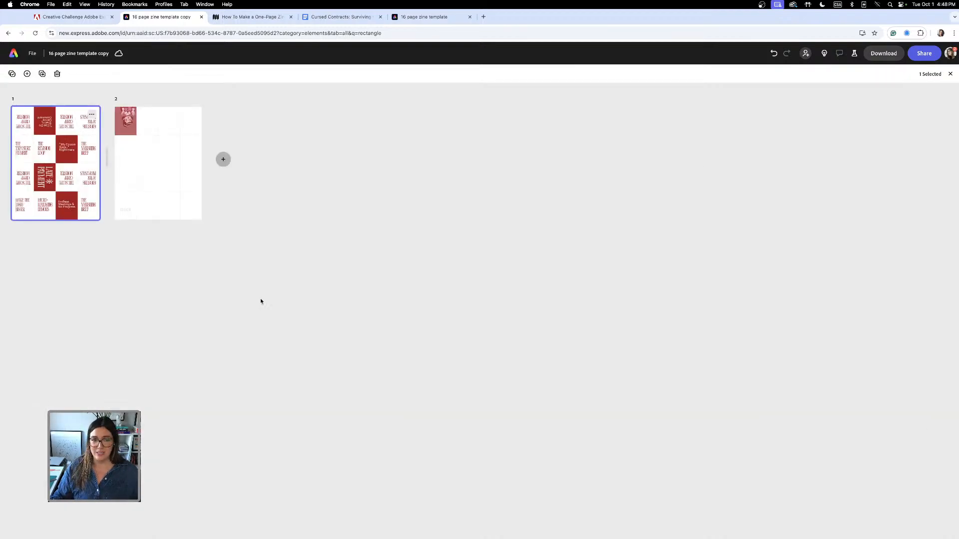
pyautogui.doubleClick(159, 177)
pyautogui.press('super+v')
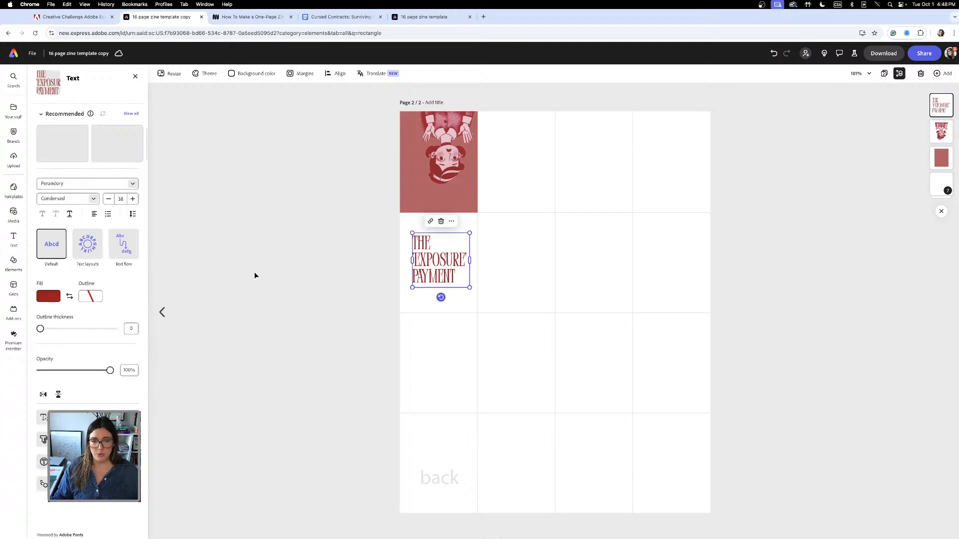
pyautogui.click(256, 274)
# Replace the pasted title's wording with "Cursed Contracts:" copied from the Cover section of the Google Docs outline.
pyautogui.doubleClick(438, 281)
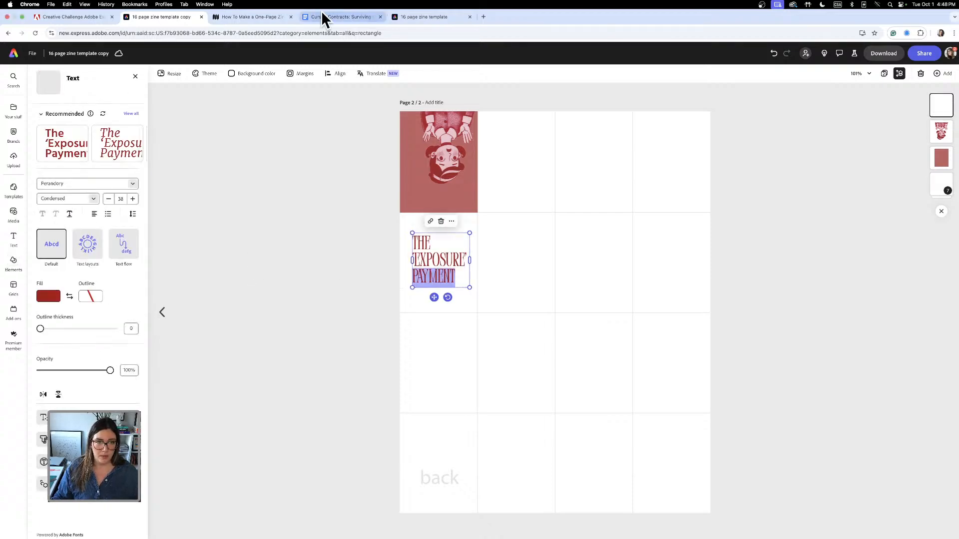
pyautogui.click(334, 17)
pyautogui.moveTo(372, 182); pyautogui.dragTo(288, 180)
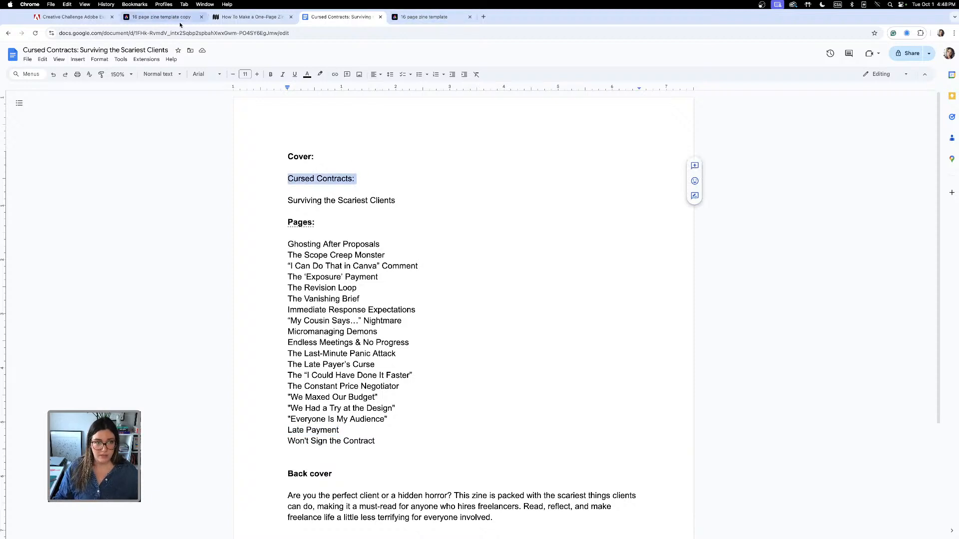
pyautogui.click(165, 19)
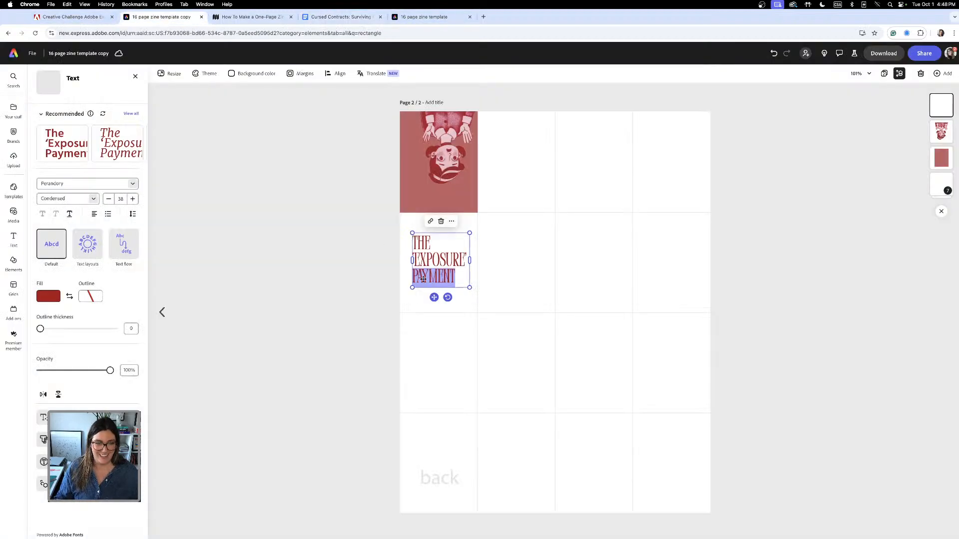
pyautogui.doubleClick(452, 278)
pyautogui.moveTo(457, 278); pyautogui.dragTo(410, 244)
pyautogui.write('CURSED CONTRACTS:')
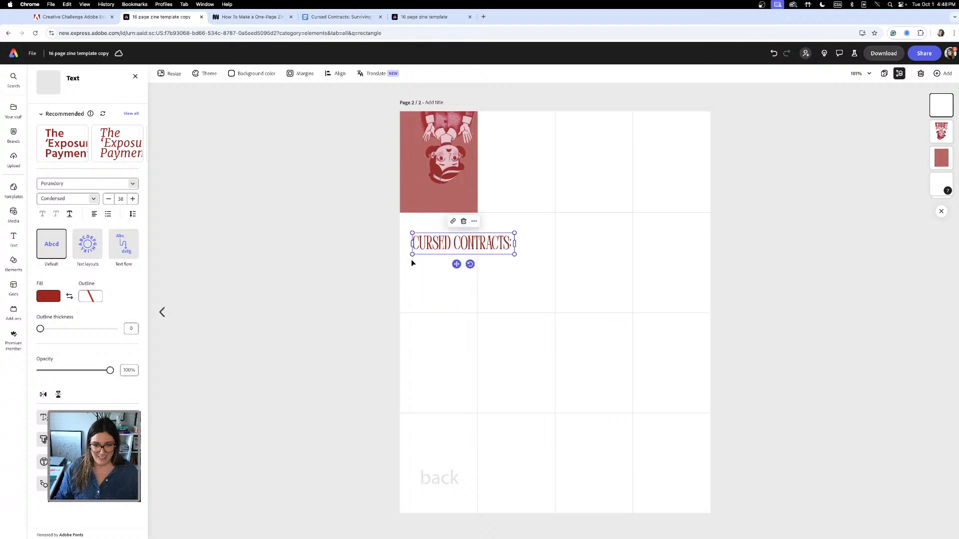
# Remove the colon and trailing space from the title and break it into two lines, CURSED and CONTRACTS.
pyautogui.press('BackSpace')
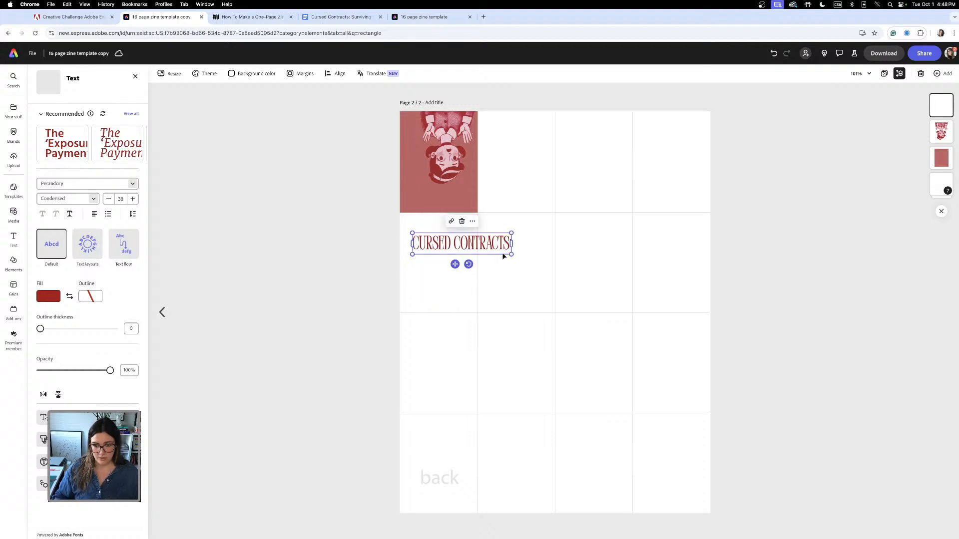
pyautogui.press('BackSpace')
pyautogui.click(453, 243)
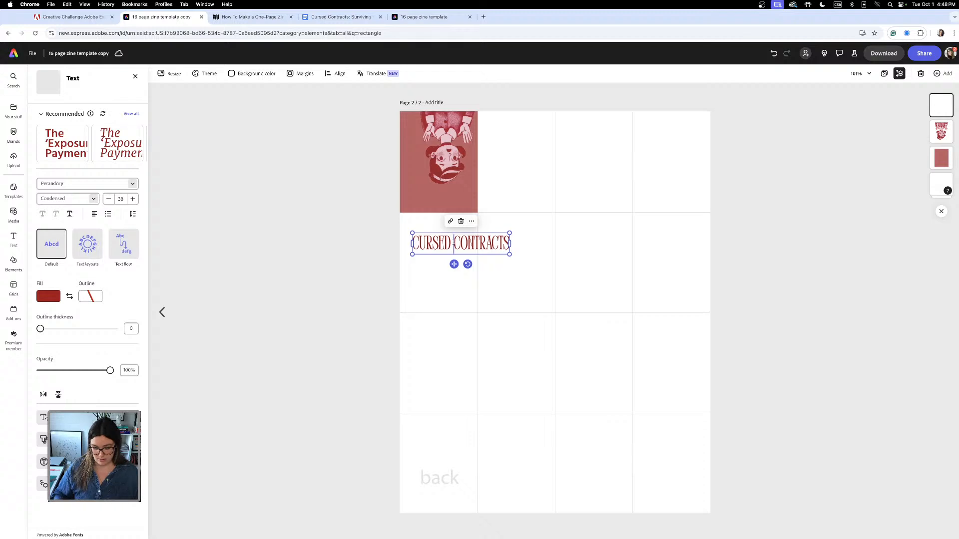
pyautogui.press('Return')
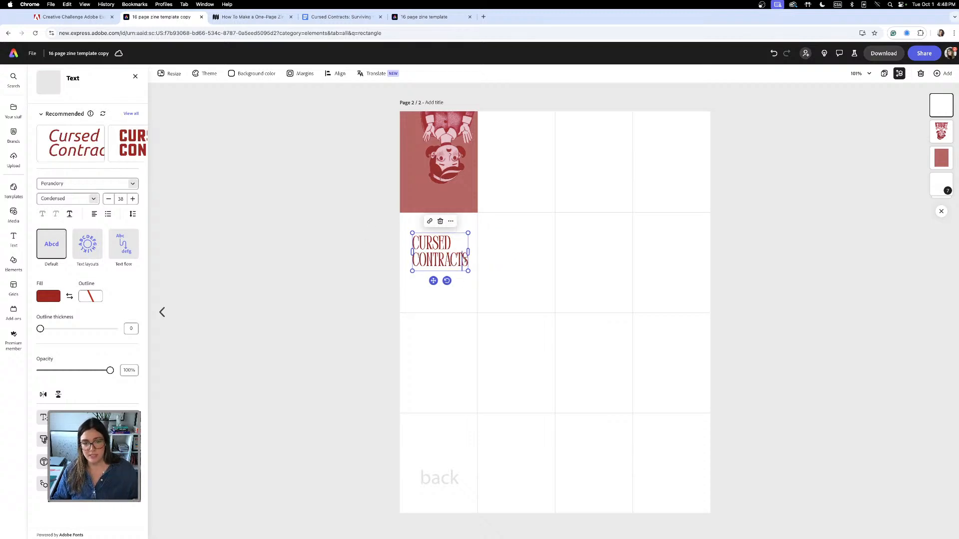
# Set the fill of the whole "Cursed Contracts" title to white #FFFFFF.
pyautogui.moveTo(468, 266); pyautogui.dragTo(406, 233)
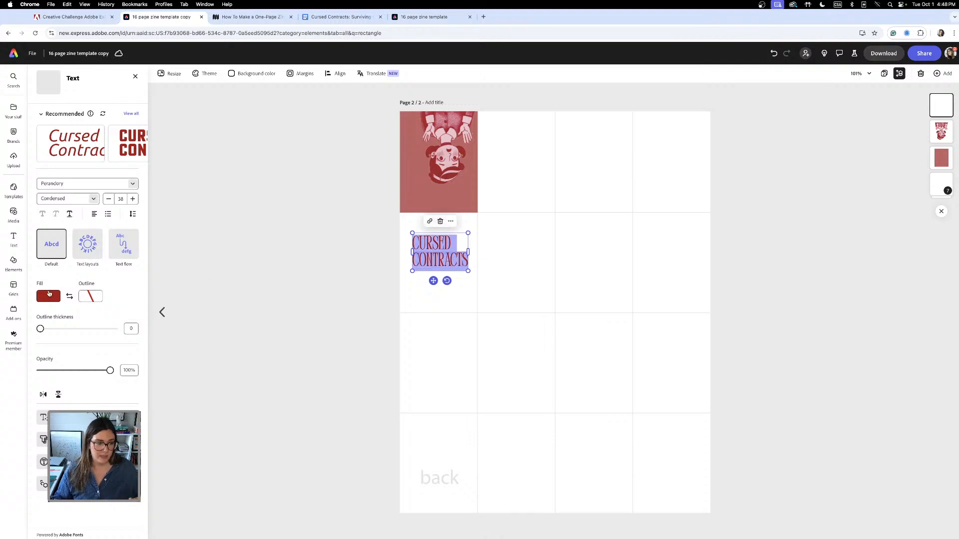
pyautogui.click(48, 295)
pyautogui.click(68, 273)
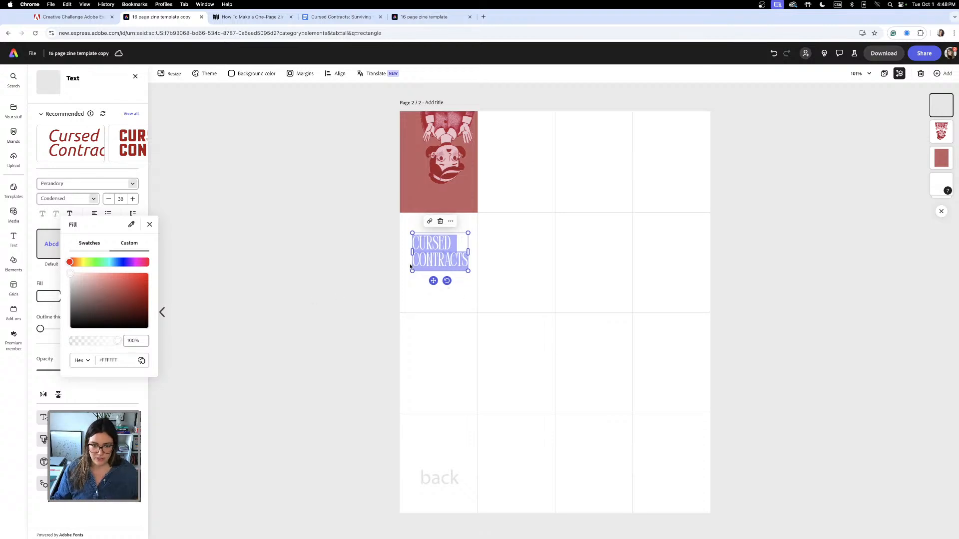
pyautogui.click(287, 270)
# Turn the white "Cursed Contracts" title upside down and place it over the lower part of the cover cell on page 2.
pyautogui.moveTo(440, 280); pyautogui.dragTo(462, 202)
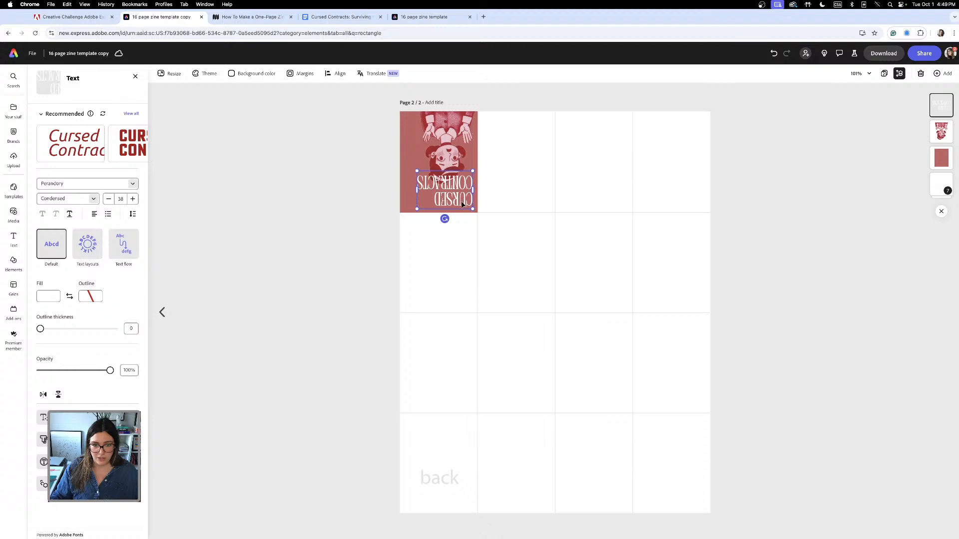
pyautogui.click(284, 179)
pyautogui.press('super+plus')
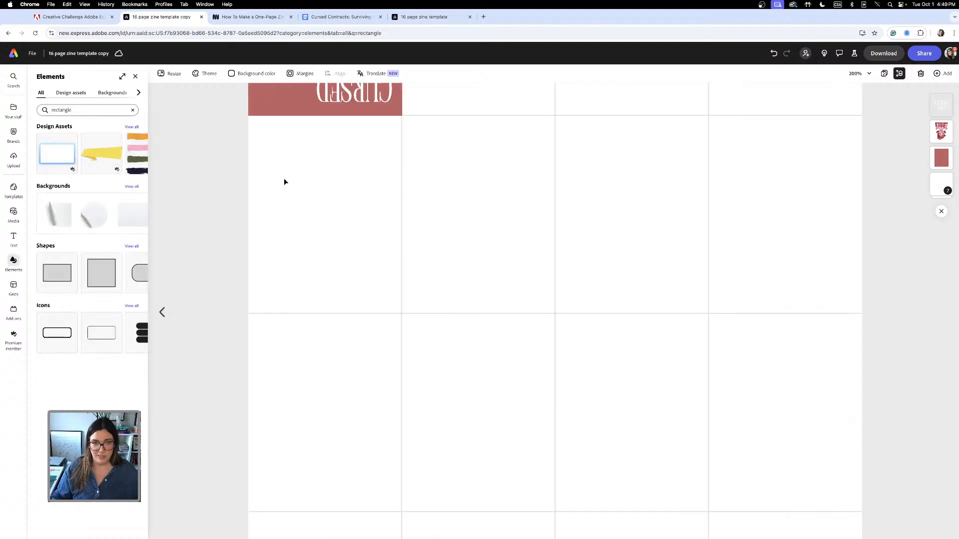
pyautogui.scroll(4, 284, 182)
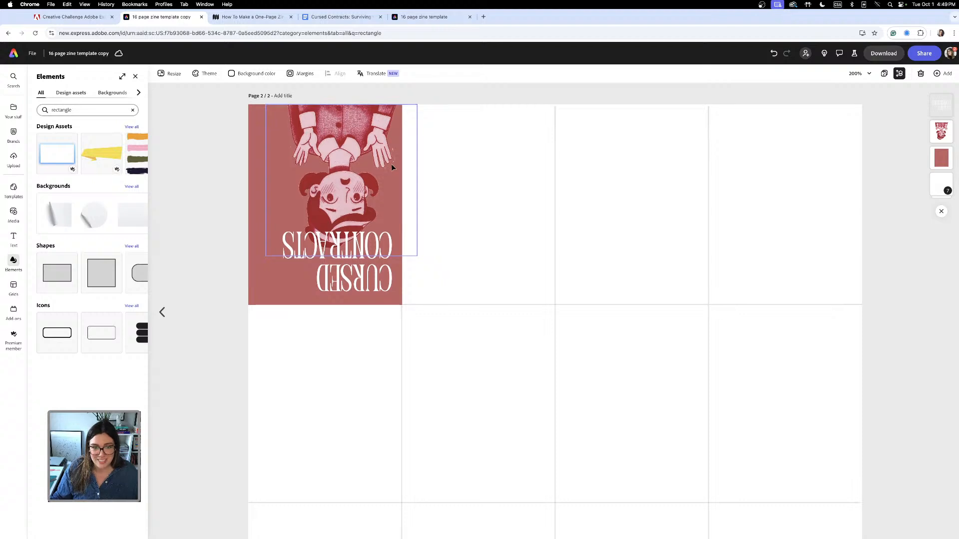
pyautogui.scroll(-1, 392, 182)
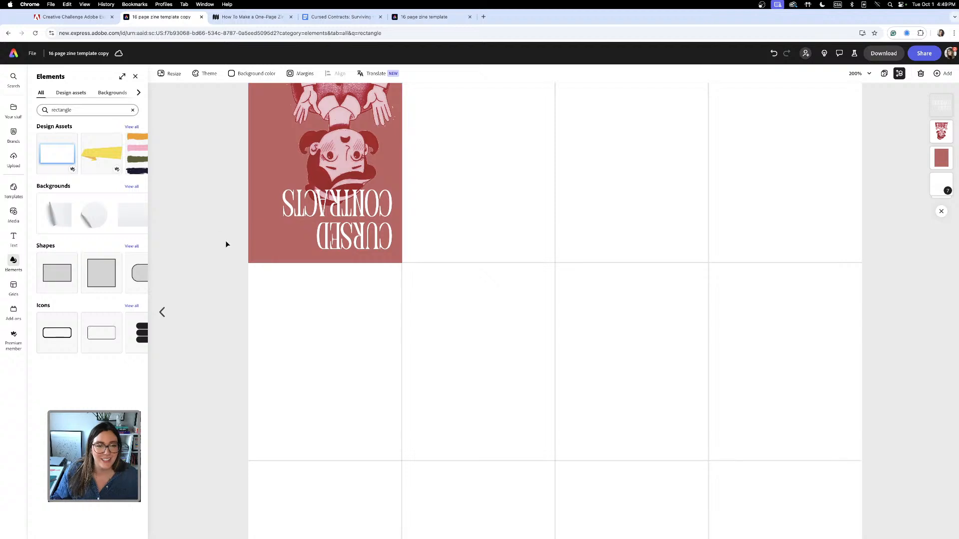
pyautogui.scroll(-1, 226, 244)
pyautogui.scroll(1, 226, 244)
pyautogui.press('super+minus')
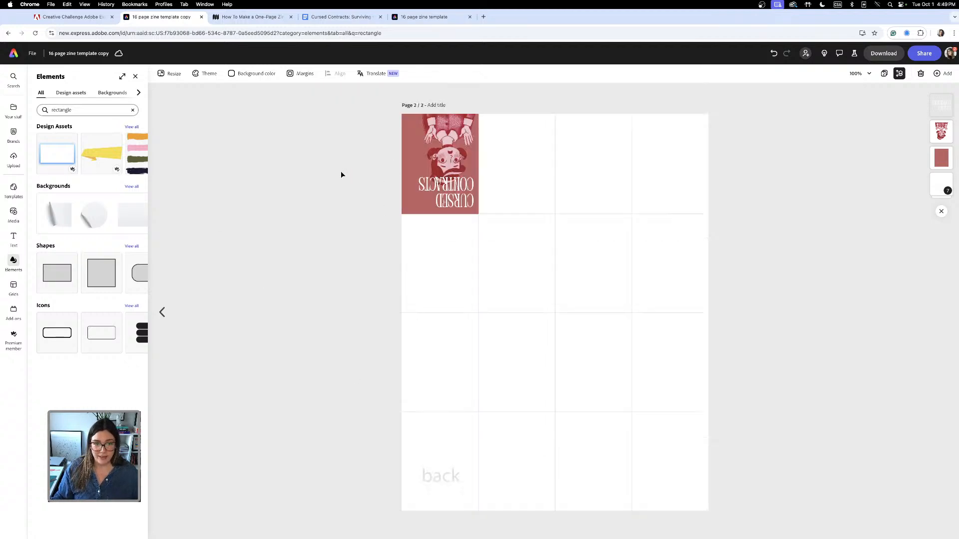
# Replace the "back" placeholder on page 2 with a copy of page 1's "My Cousin Says…" red rectangle, filling the bottom-left cell.
pyautogui.click(882, 75)
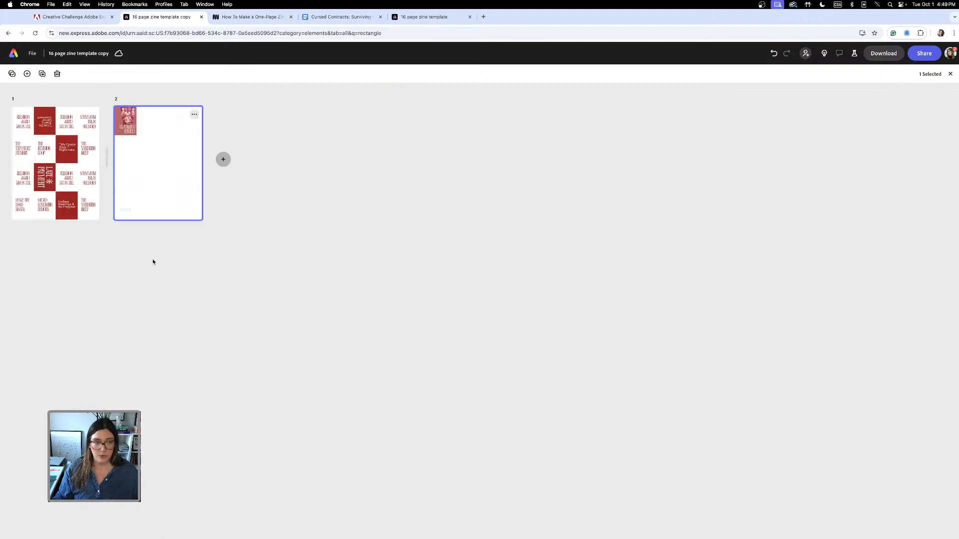
pyautogui.click(71, 158)
pyautogui.doubleClick(72, 165)
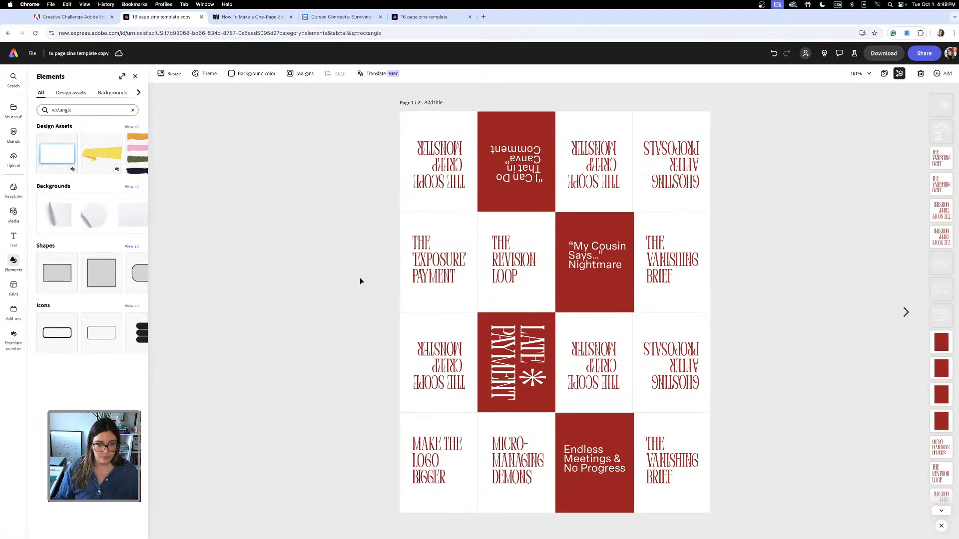
pyautogui.click(598, 311)
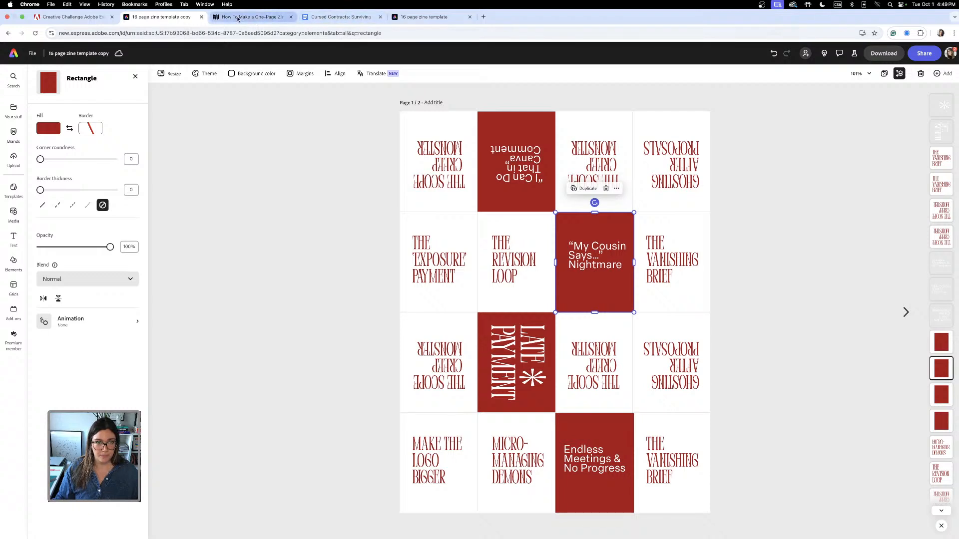
pyautogui.click(884, 73)
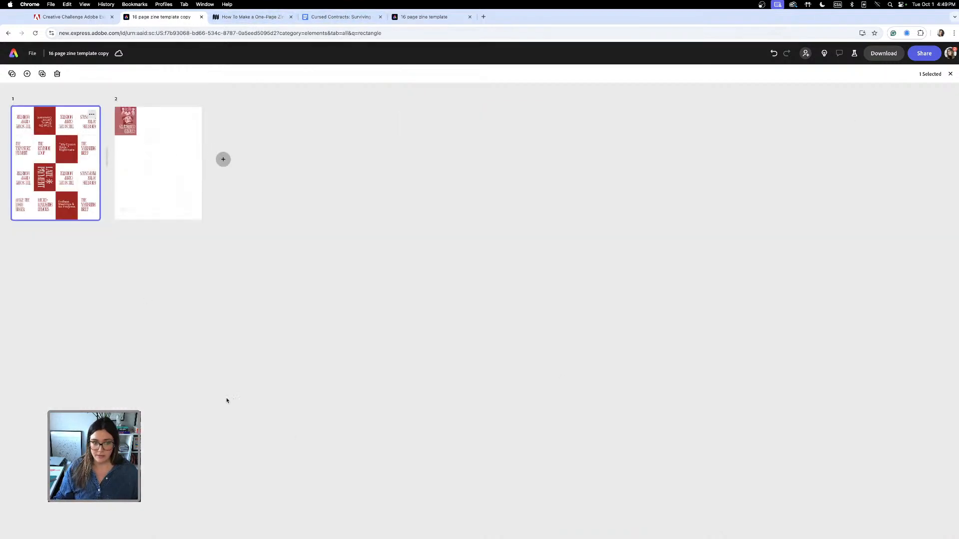
pyautogui.doubleClick(179, 179)
pyautogui.click(449, 479)
pyautogui.click(439, 478)
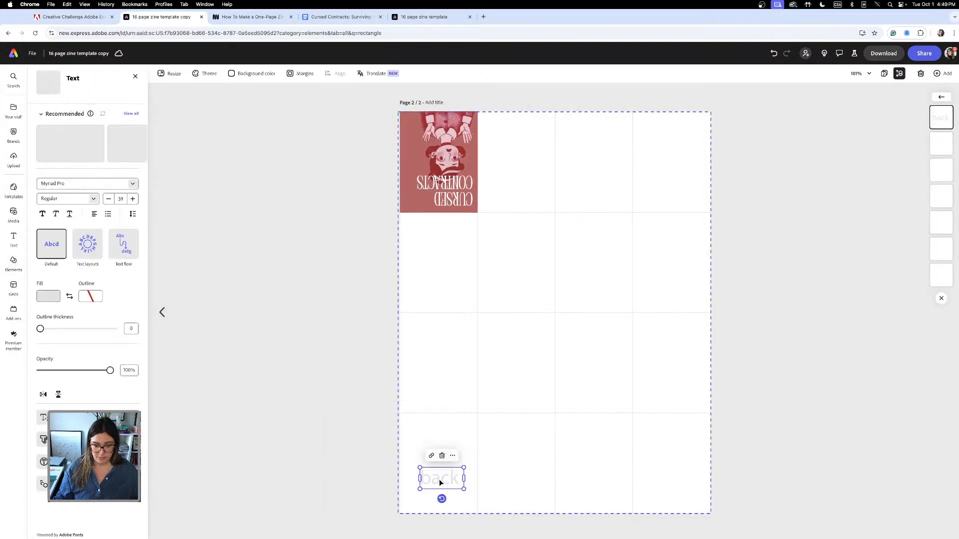
pyautogui.press('BackSpace')
pyautogui.press('super+v')
pyautogui.moveTo(601, 276); pyautogui.dragTo(449, 479)
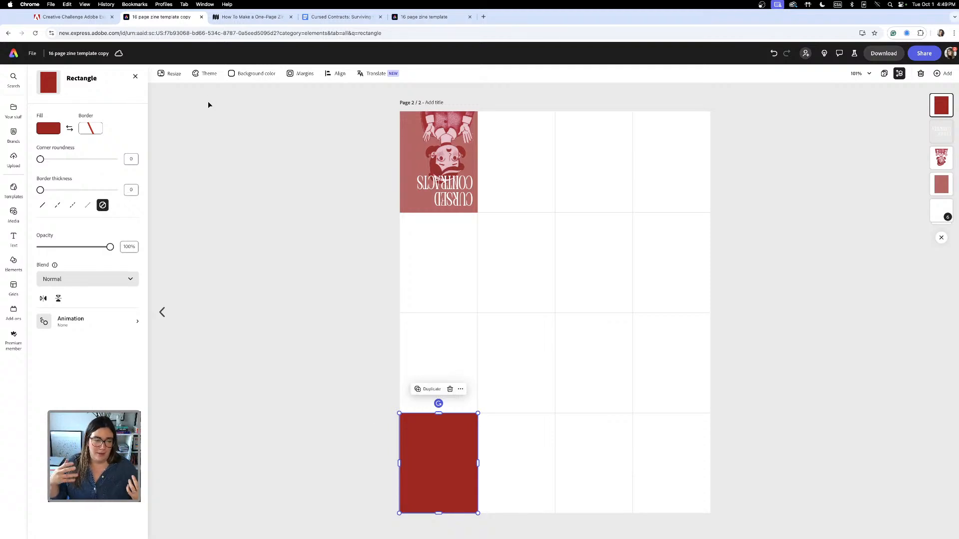
# Copy the back cover paragraph from the Google Docs outline and insert it as new text on page 2.
pyautogui.click(340, 16)
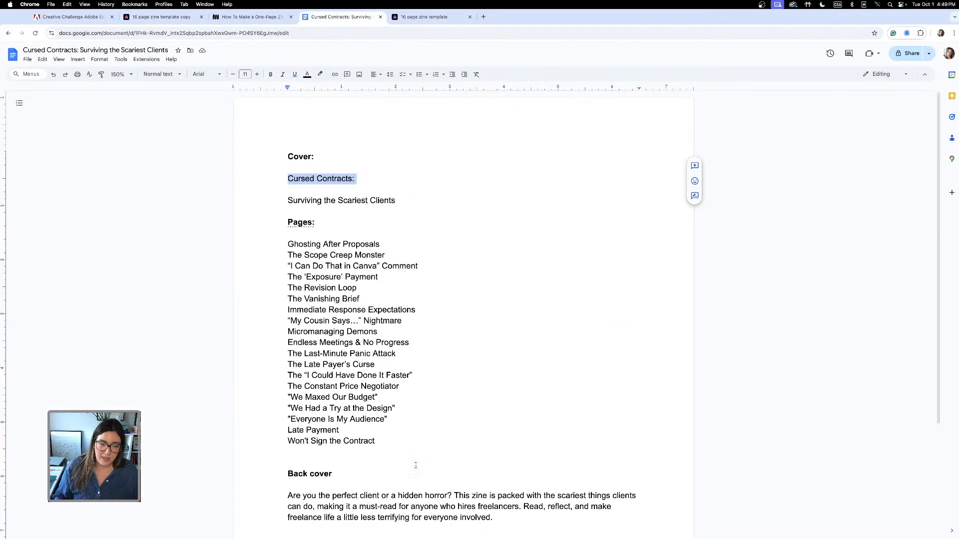
pyautogui.scroll(-5, 407, 420)
pyautogui.moveTo(500, 405); pyautogui.dragTo(282, 374)
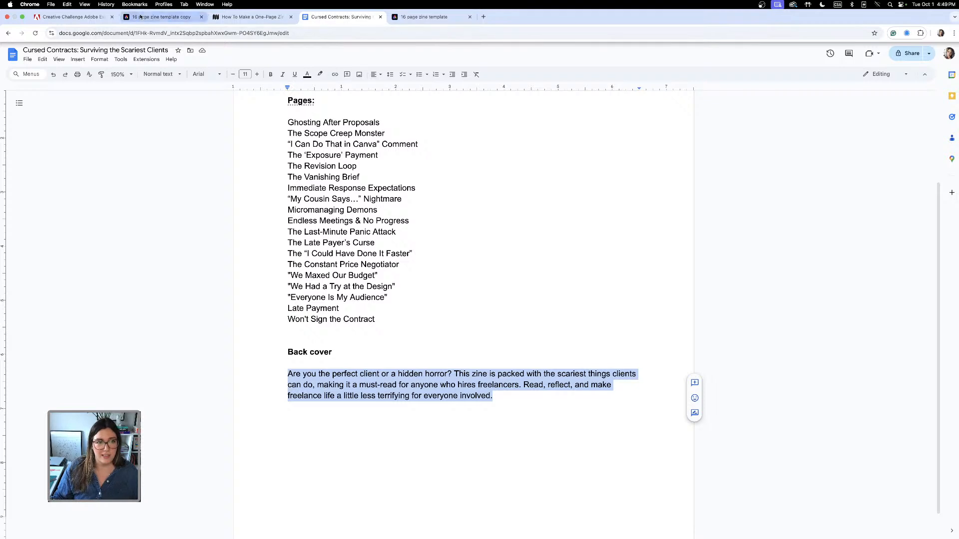
pyautogui.click(154, 16)
pyautogui.click(312, 176)
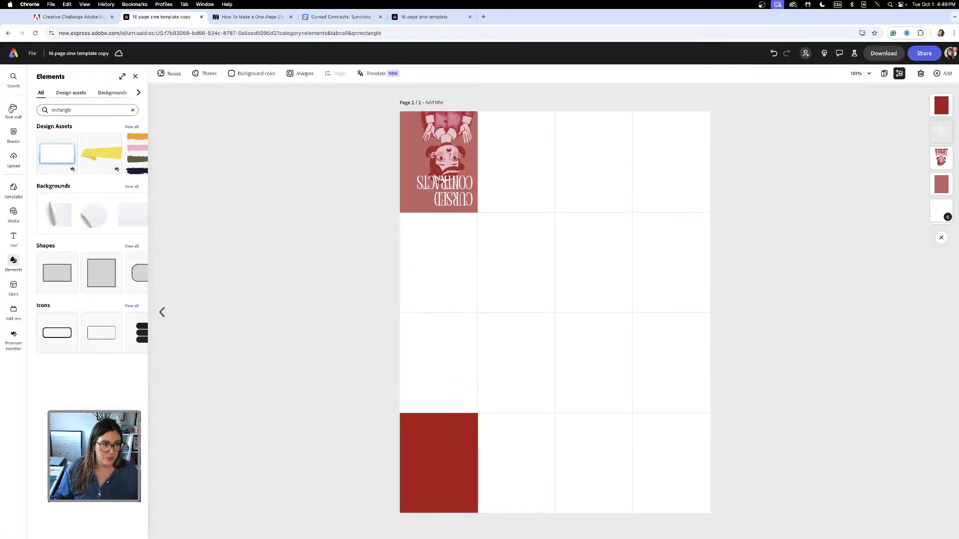
pyautogui.click(13, 237)
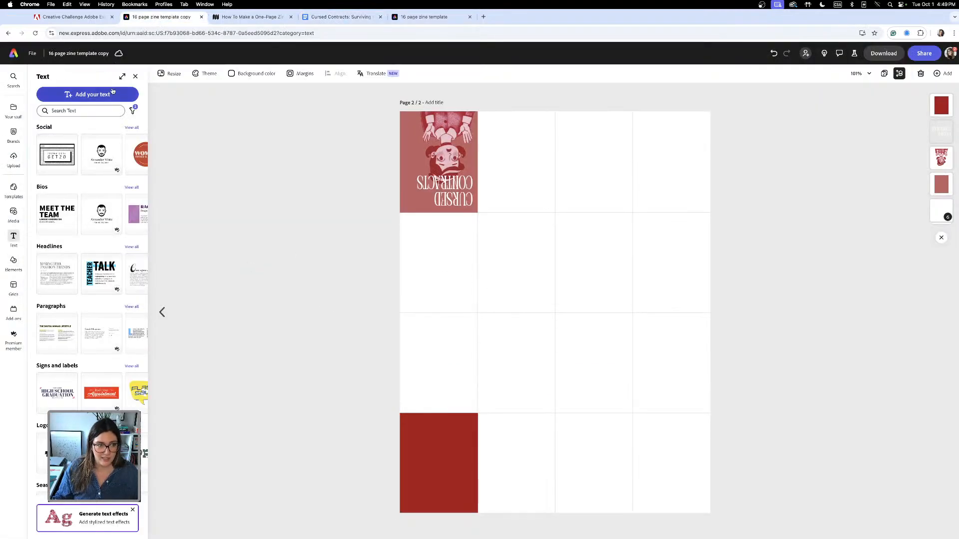
pyautogui.click(87, 94)
pyautogui.press('cmd+v')
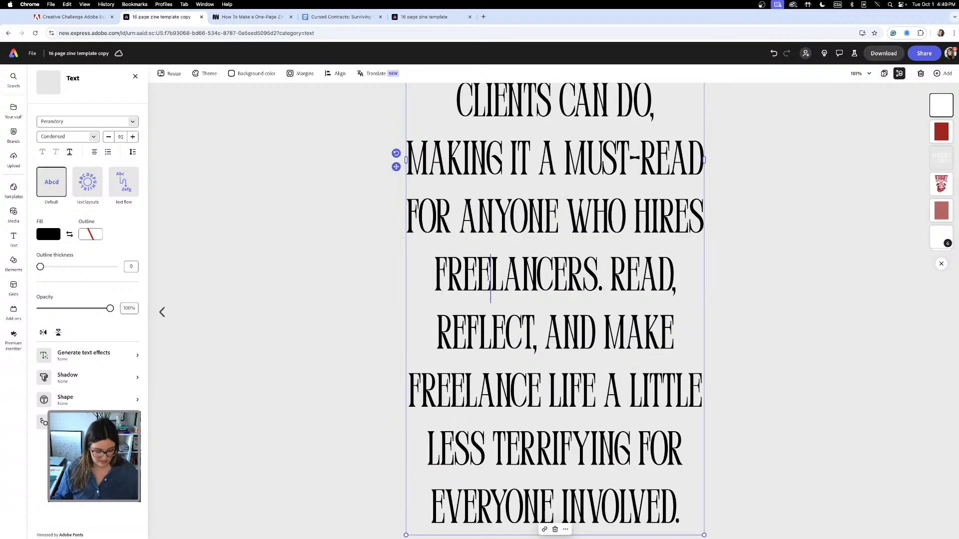
# Set the back cover paragraph to font size 10 and change its font to Elza Text Regular.
pyautogui.press('cmd+a')
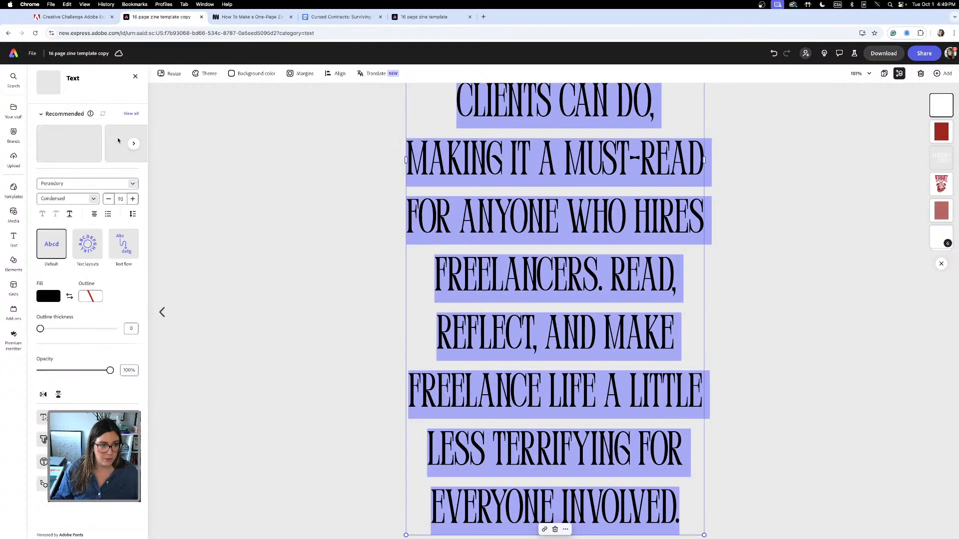
pyautogui.click(110, 199)
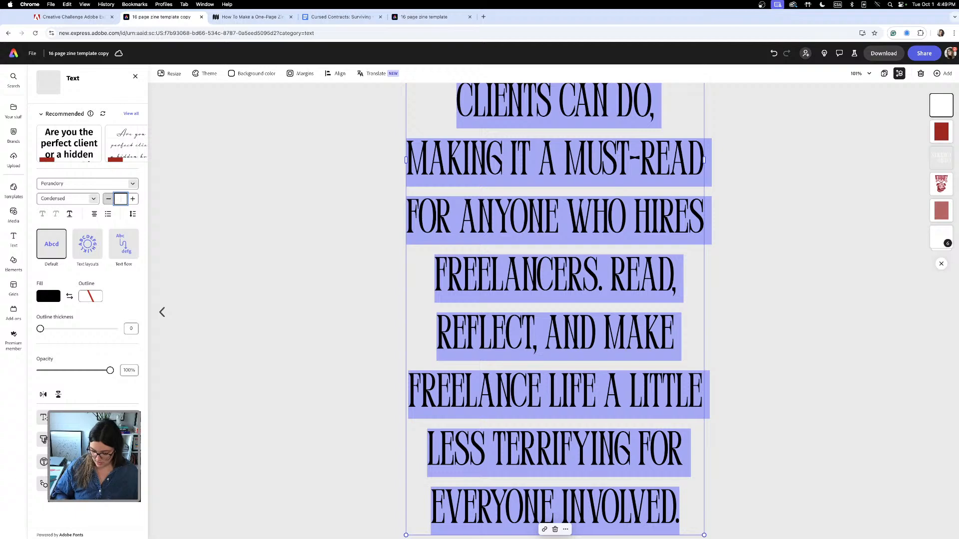
pyautogui.press('Return')
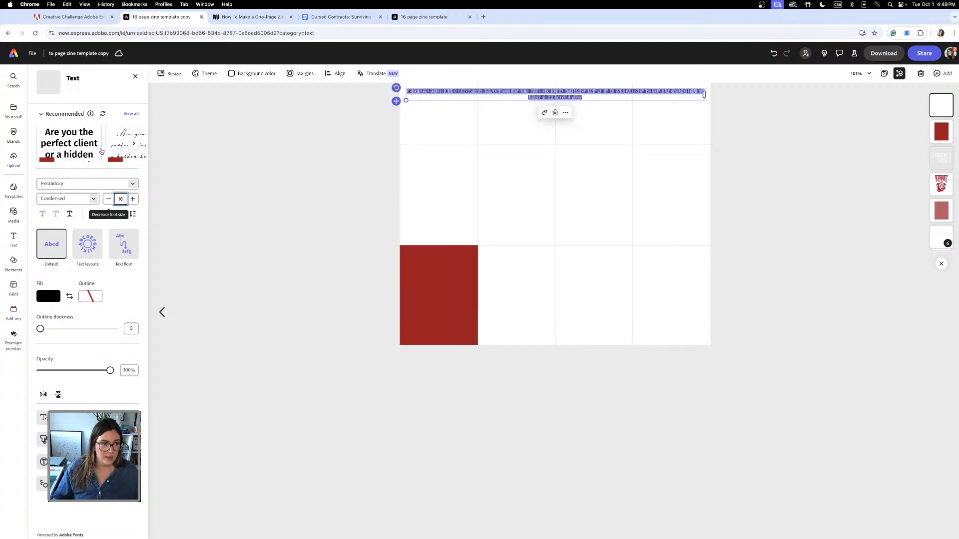
pyautogui.click(131, 185)
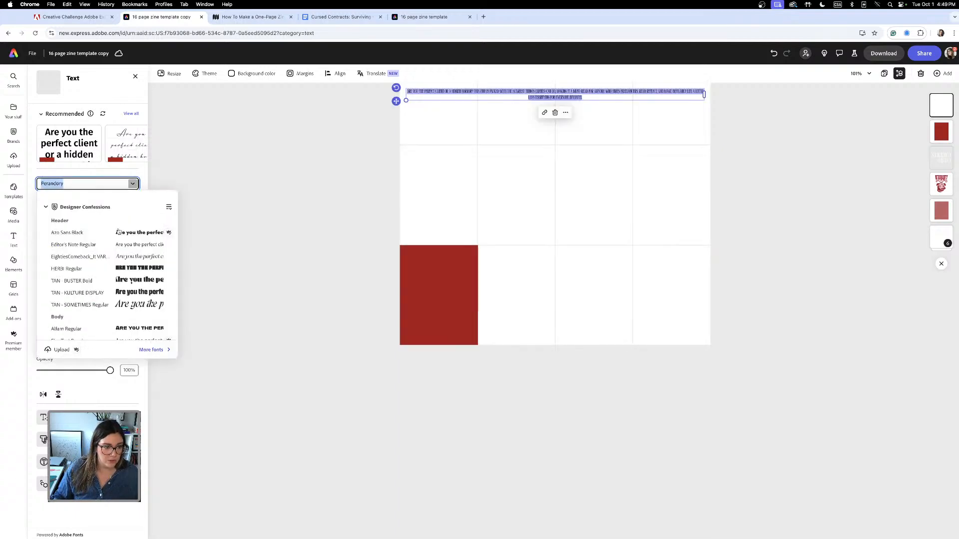
pyautogui.click(105, 314)
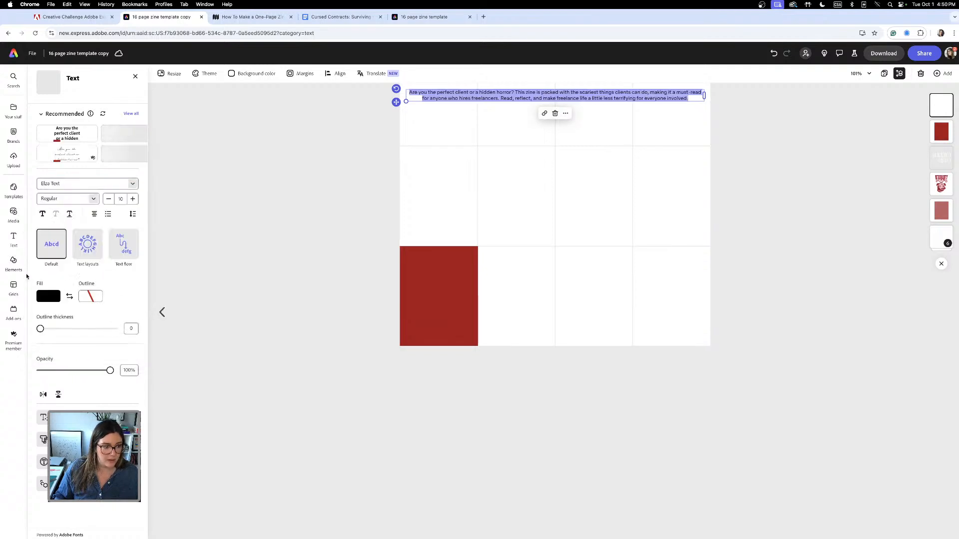
# Change the back cover paragraph's fill color to white.
pyautogui.click(47, 296)
pyautogui.moveTo(85, 287); pyautogui.dragTo(61, 268)
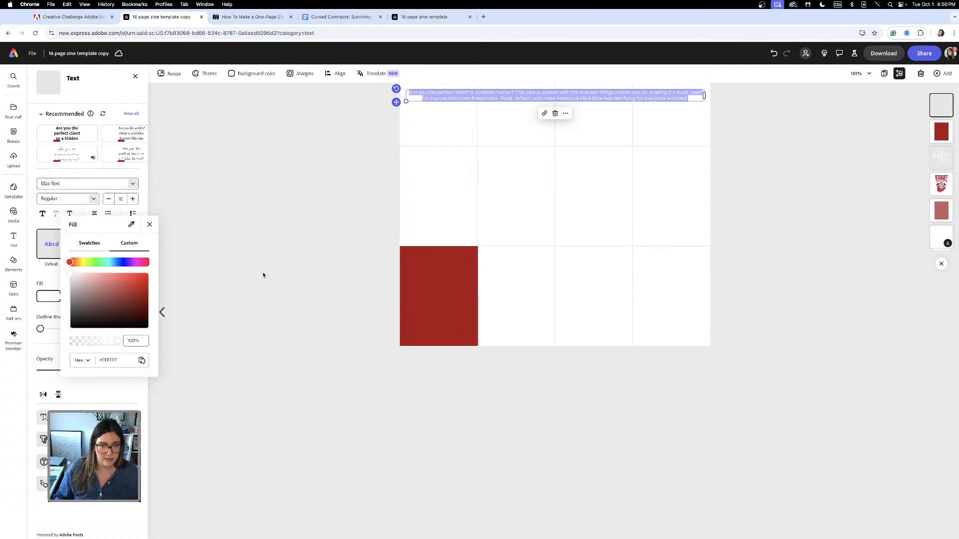
pyautogui.click(275, 252)
# Narrow the back cover paragraph's text box to less than one cell's width and left-align the text.
pyautogui.moveTo(705, 95); pyautogui.dragTo(464, 93)
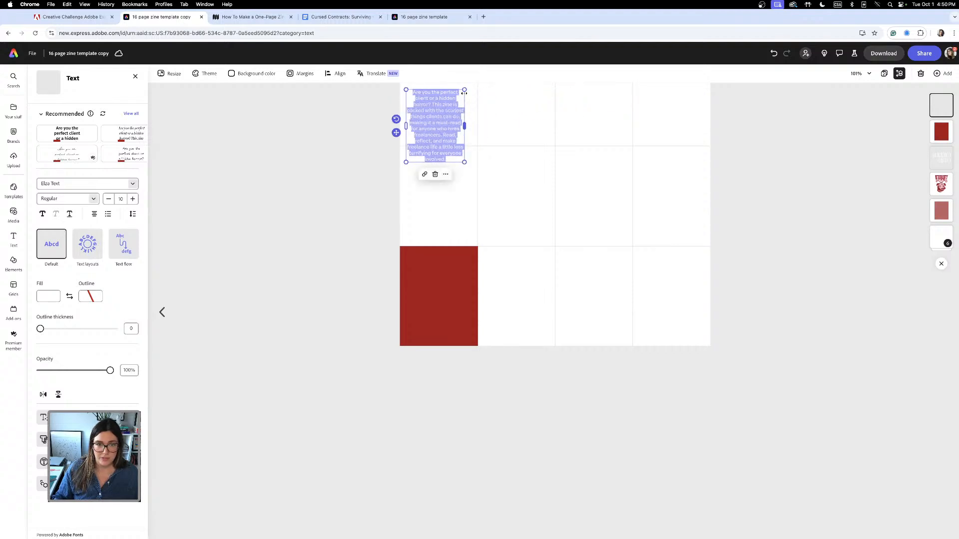
pyautogui.click(94, 214)
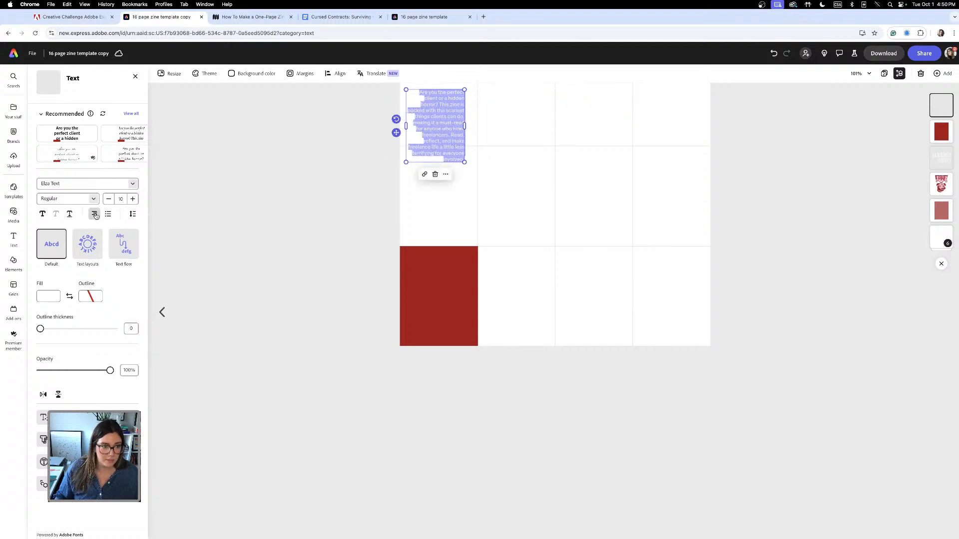
pyautogui.click(94, 214)
# Place the white back cover paragraph over the red bottom-left cell on page 2.
pyautogui.press('Escape')
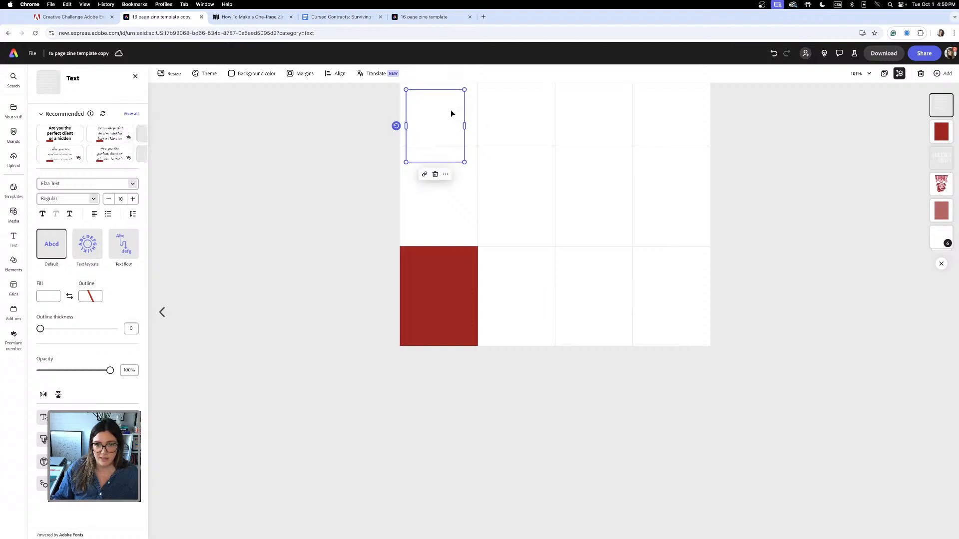
pyautogui.moveTo(451, 110); pyautogui.dragTo(455, 282)
pyautogui.click(333, 231)
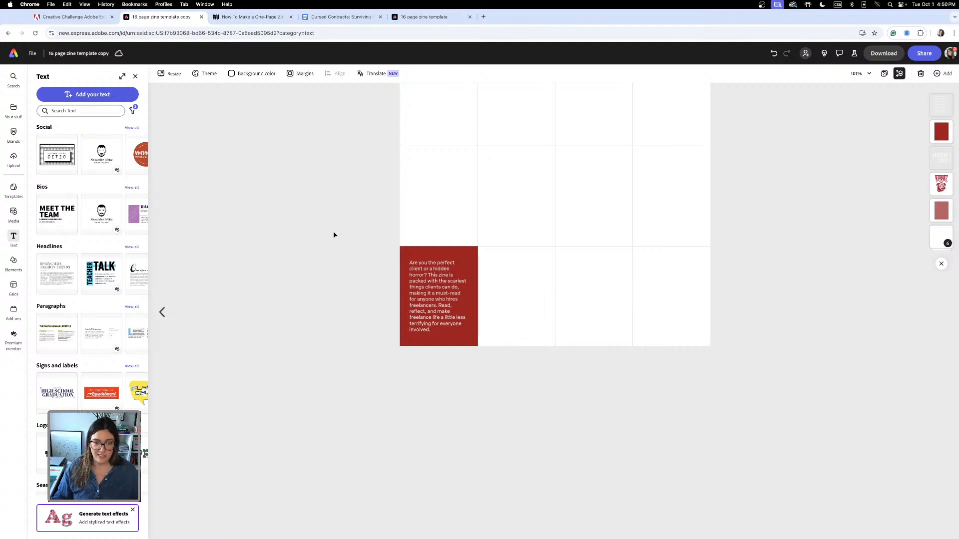
# Review the title layout on page 1 and the cover cells on page 2.
pyautogui.scroll(5, 334, 234)
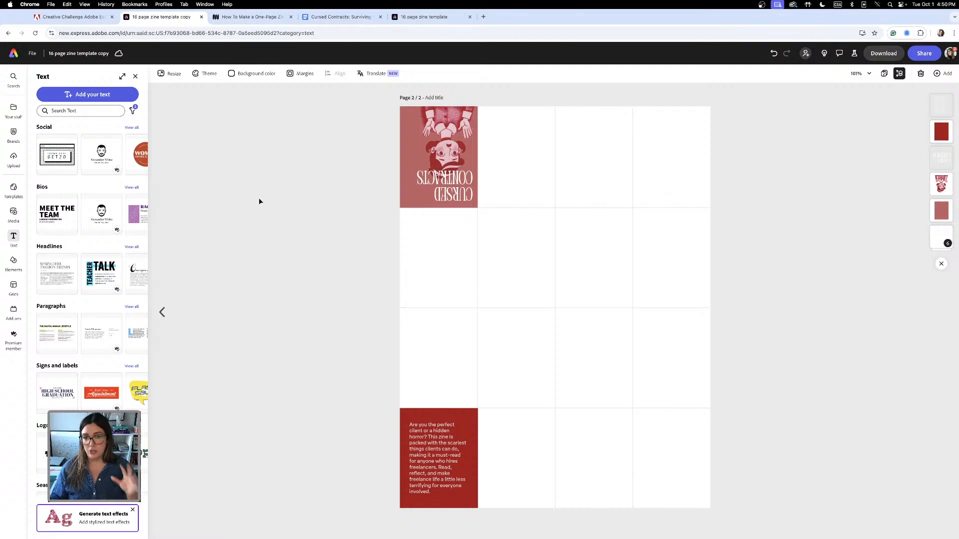
pyautogui.click(885, 74)
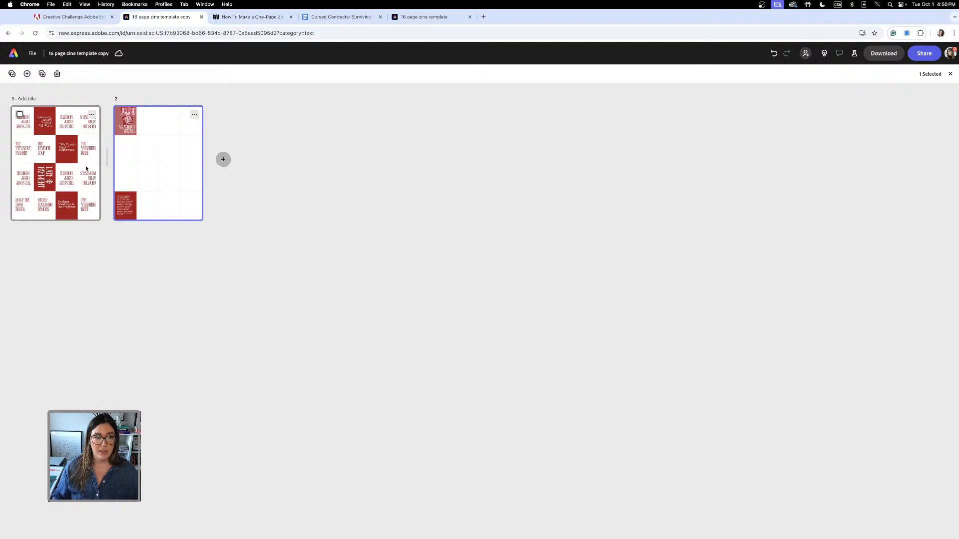
pyautogui.doubleClick(86, 169)
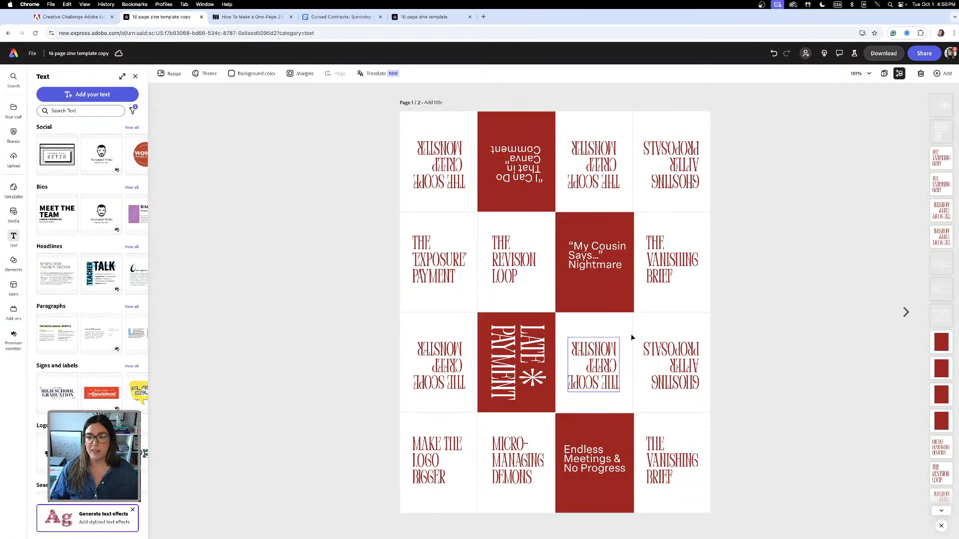
pyautogui.click(885, 74)
pyautogui.click(175, 191)
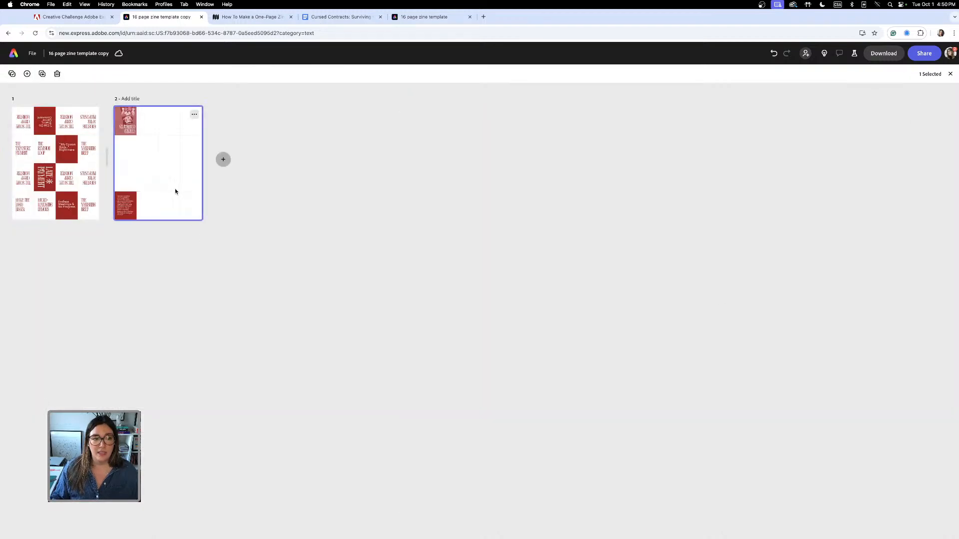
pyautogui.doubleClick(158, 193)
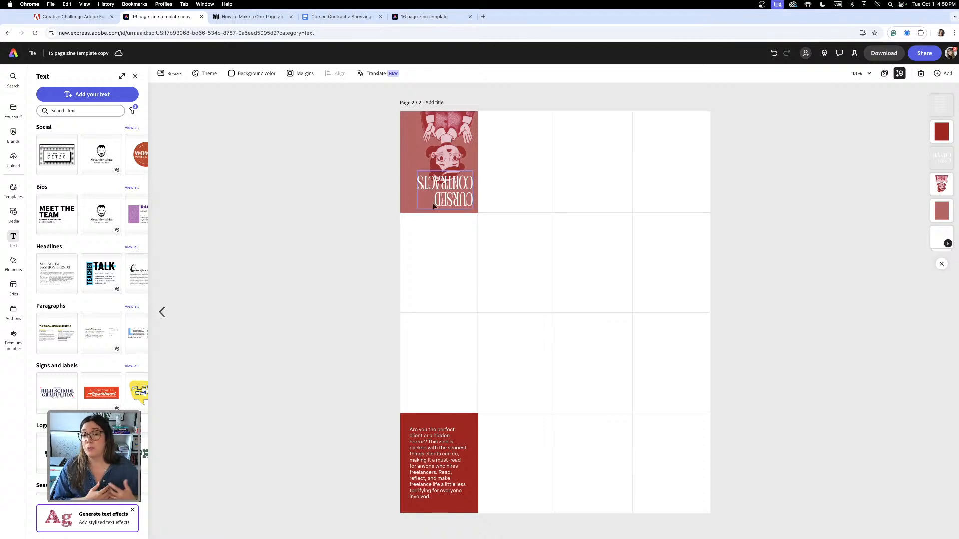
# Turn on the bleed display for the zine and check it on page 1.
pyautogui.click(303, 75)
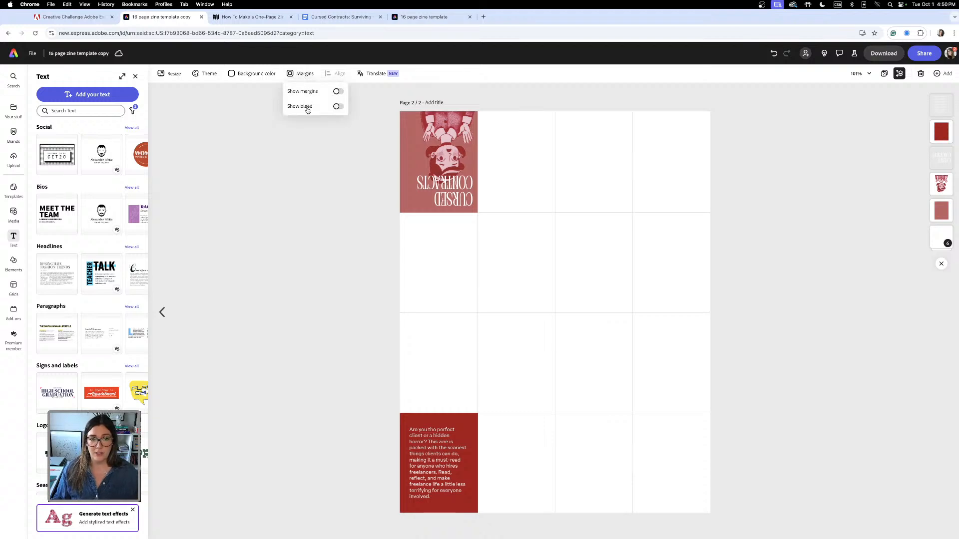
pyautogui.click(337, 107)
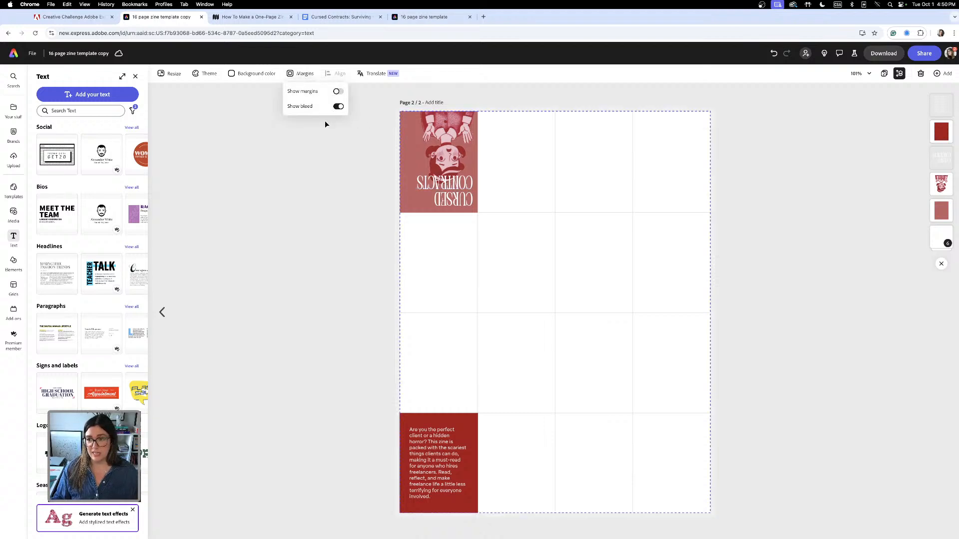
pyautogui.click(884, 74)
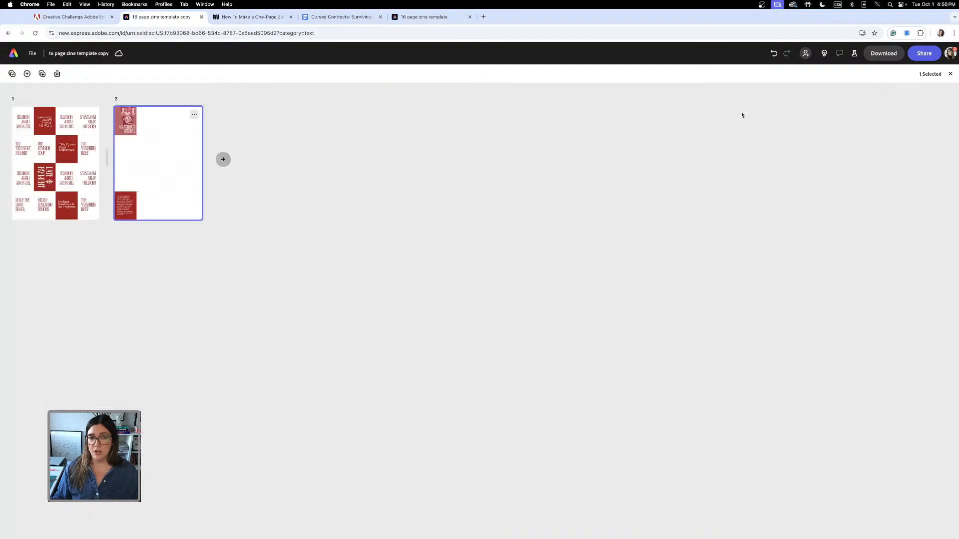
pyautogui.doubleClick(37, 173)
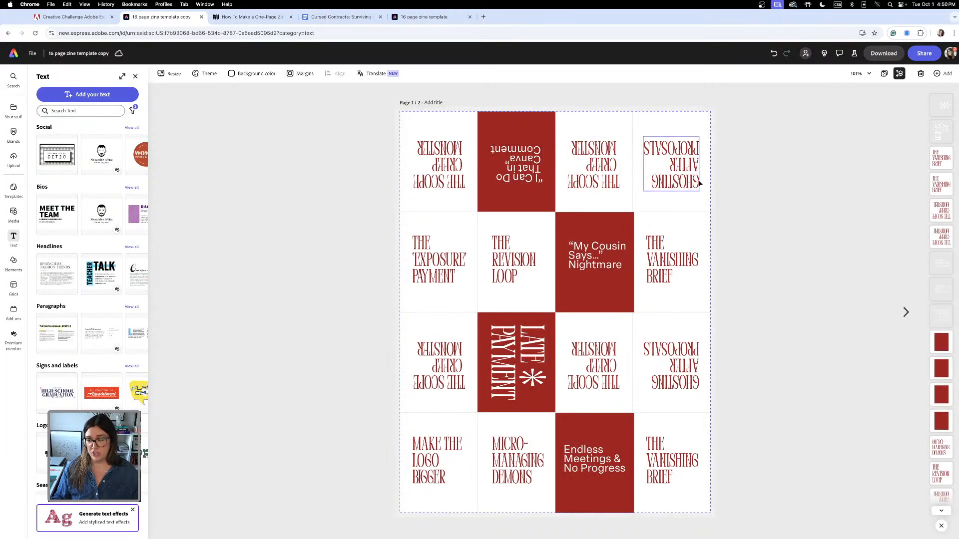
# Open the download options for page 1 and choose PDF Print as the file format.
pyautogui.click(883, 53)
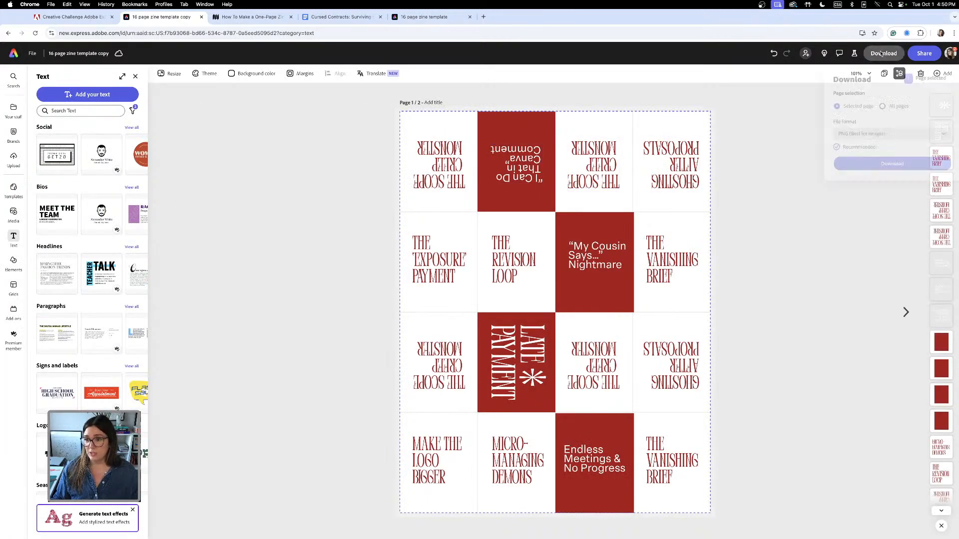
pyautogui.click(894, 137)
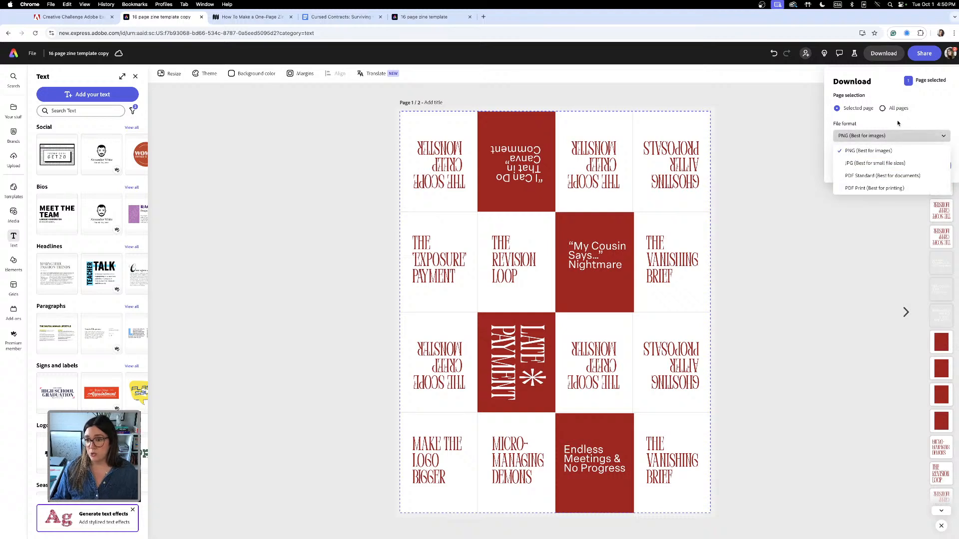
pyautogui.click(866, 189)
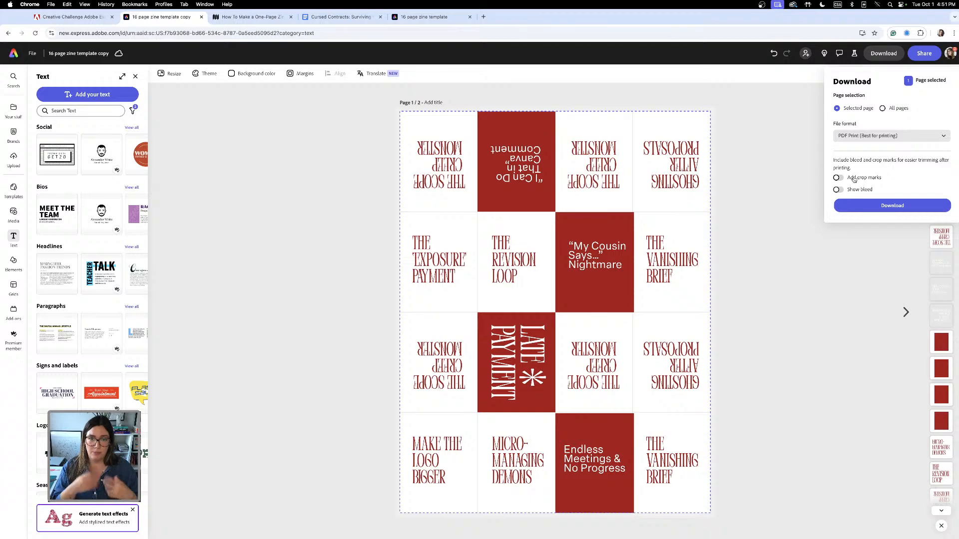
# Switch to the Creative Challenge presentation and examine the folding photos and the red cutting-line diagram.
pyautogui.click(70, 17)
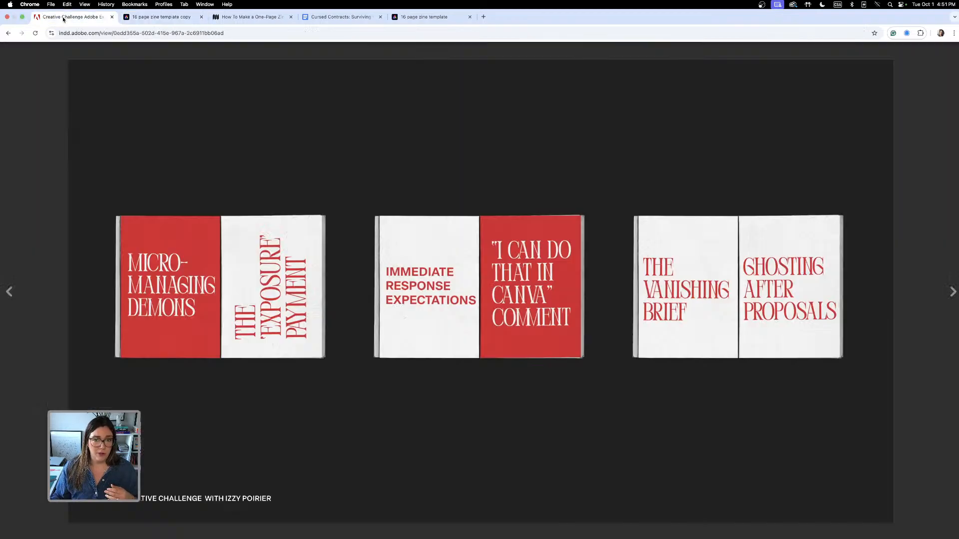
pyautogui.click(949, 294)
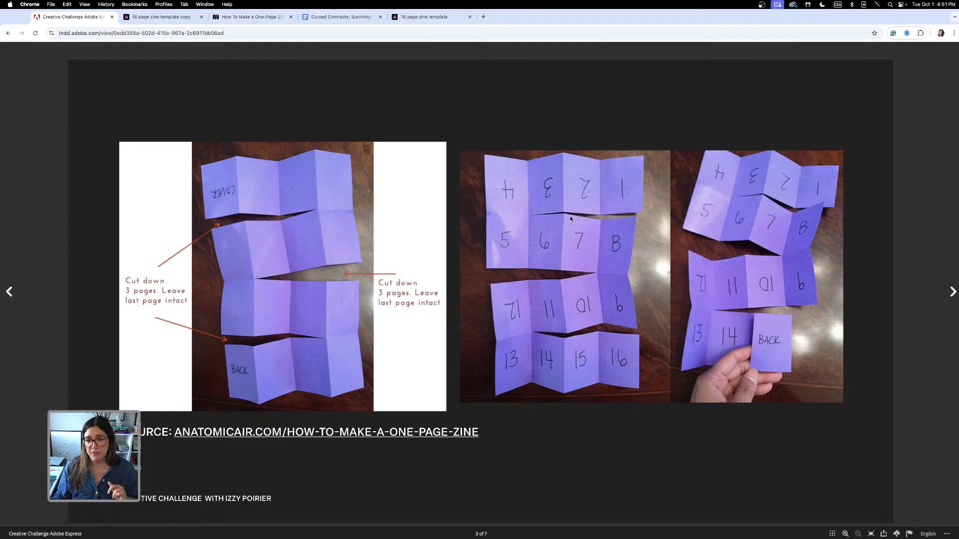
pyautogui.click(953, 293)
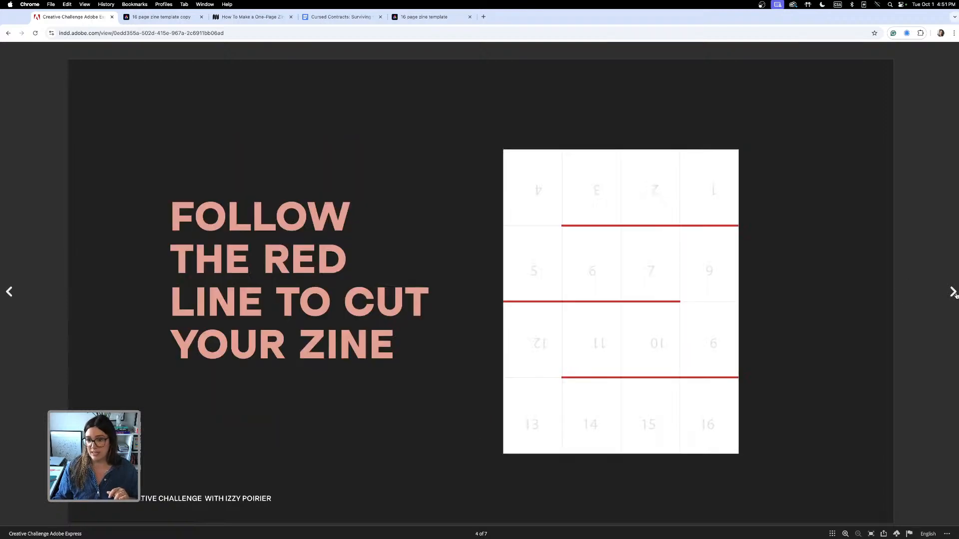
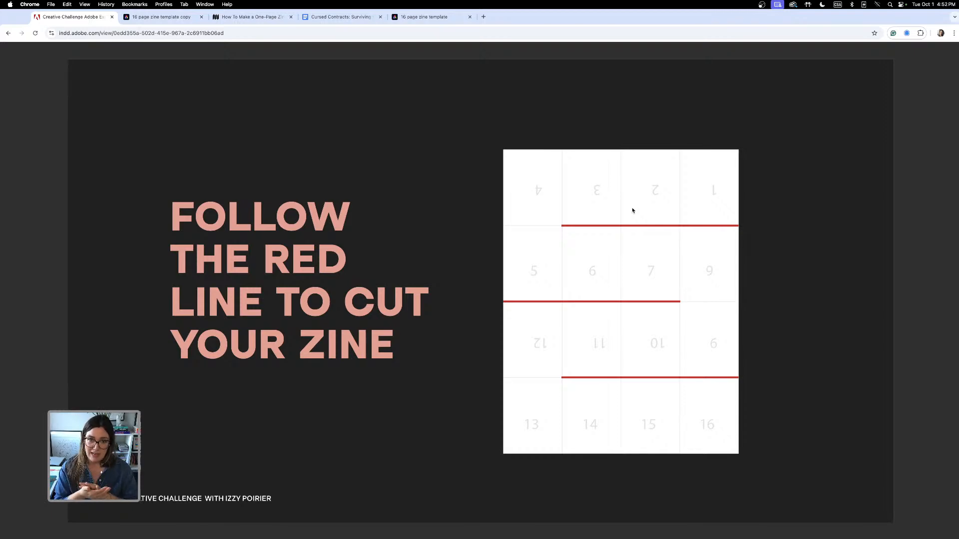
# Return to the zine in Adobe Express, dismiss the download options and view page 2.
pyautogui.click(161, 16)
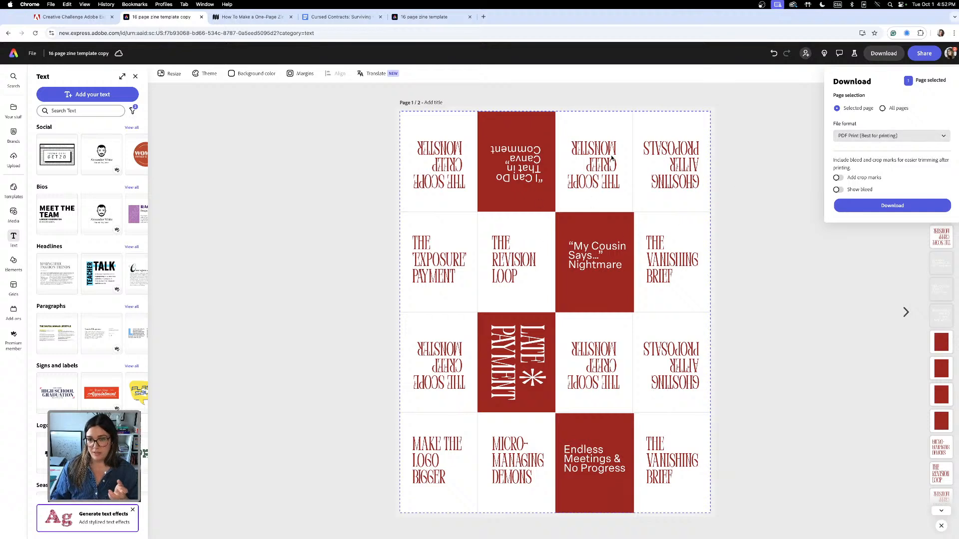
pyautogui.click(799, 154)
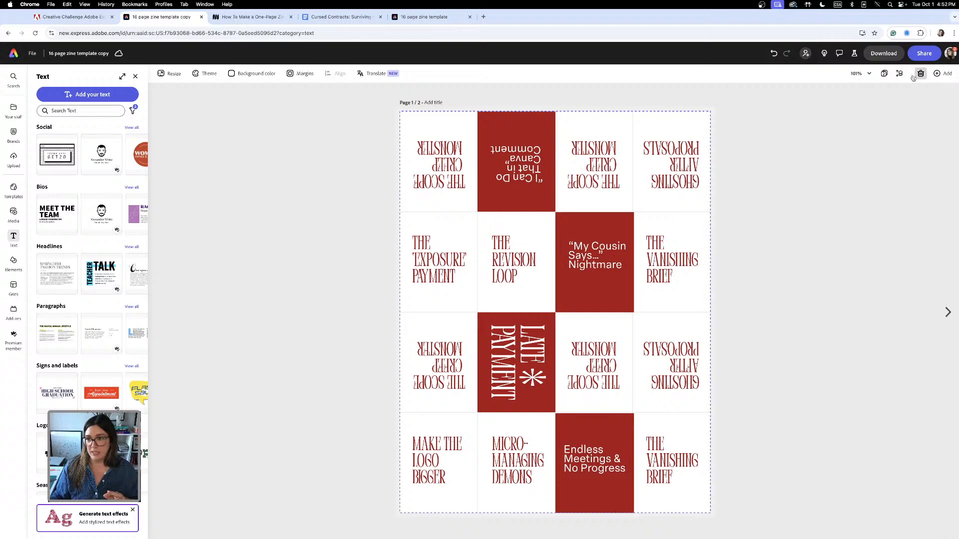
pyautogui.click(884, 73)
pyautogui.doubleClick(170, 189)
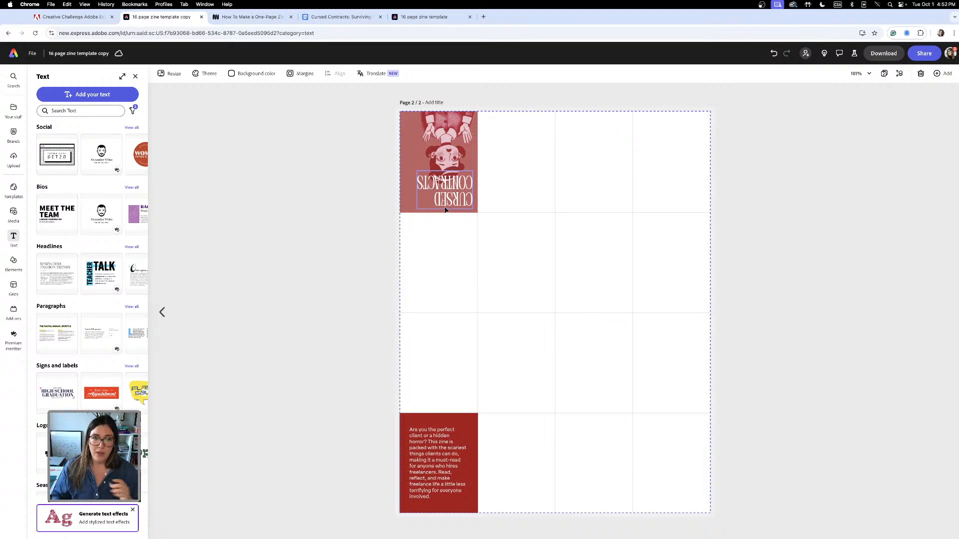
# Switch to the one-page zine article and examine the page order and folding photos in steps 4 and 5.
pyautogui.click(238, 18)
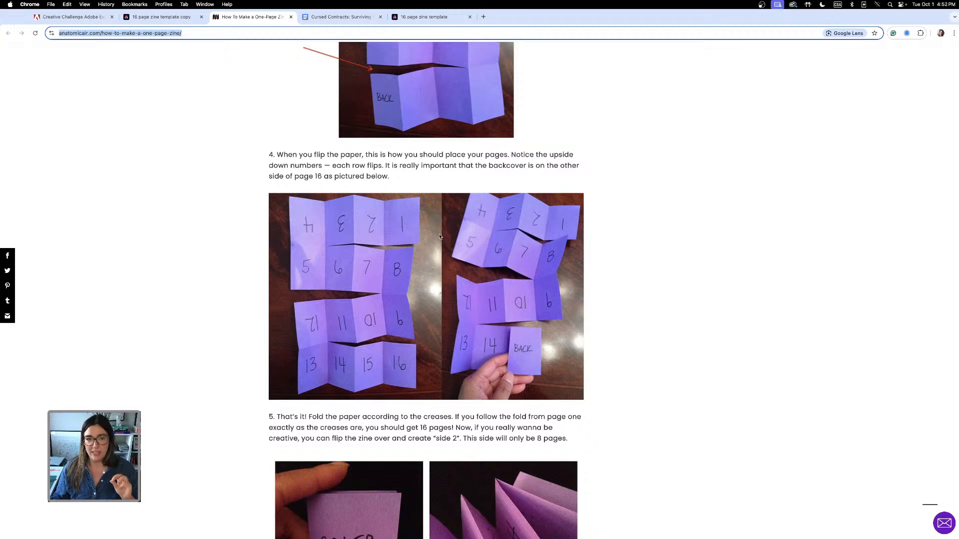
pyautogui.scroll(-5, 439, 200)
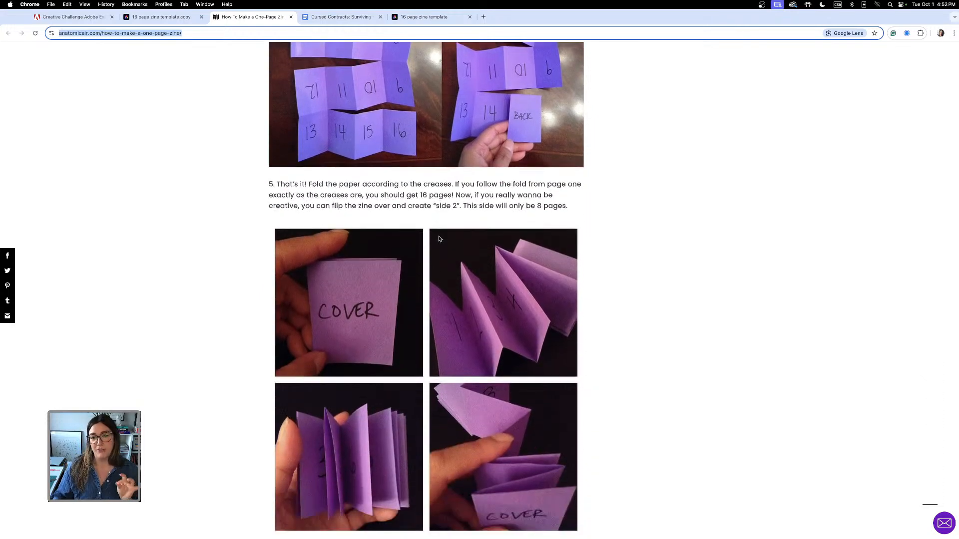
pyautogui.scroll(4, 439, 238)
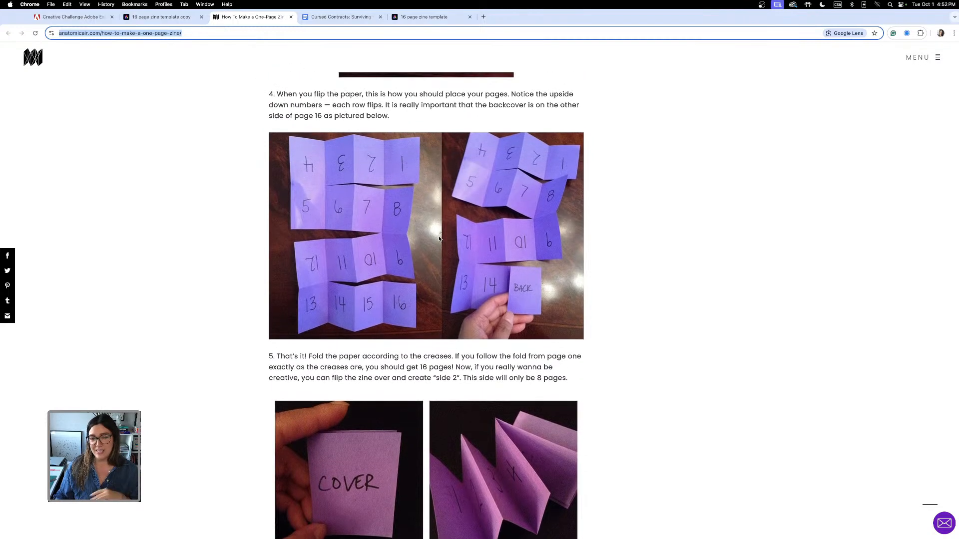
pyautogui.scroll(-2, 595, 325)
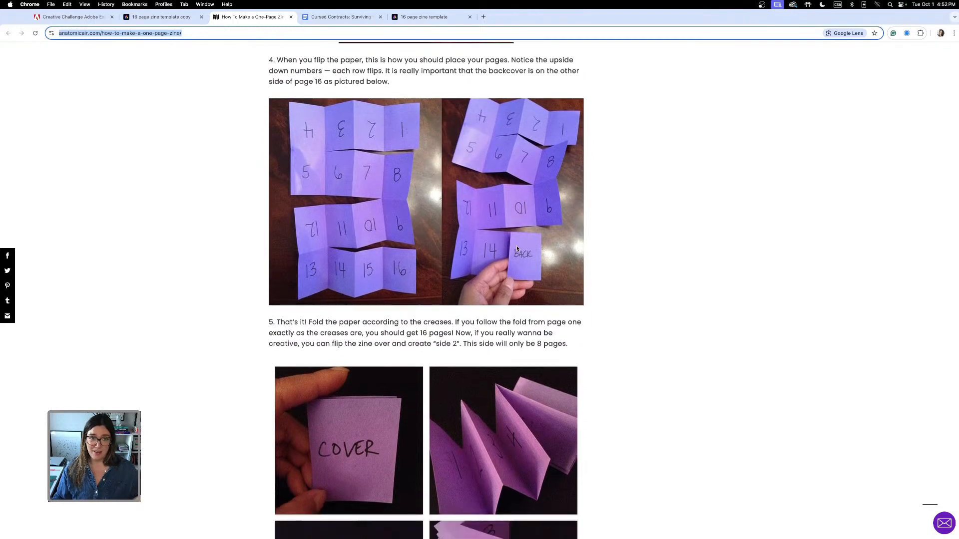
# View the presentation's 16-page zine layout and finished zine photos, and open the published 16 page zine template.
pyautogui.click(149, 18)
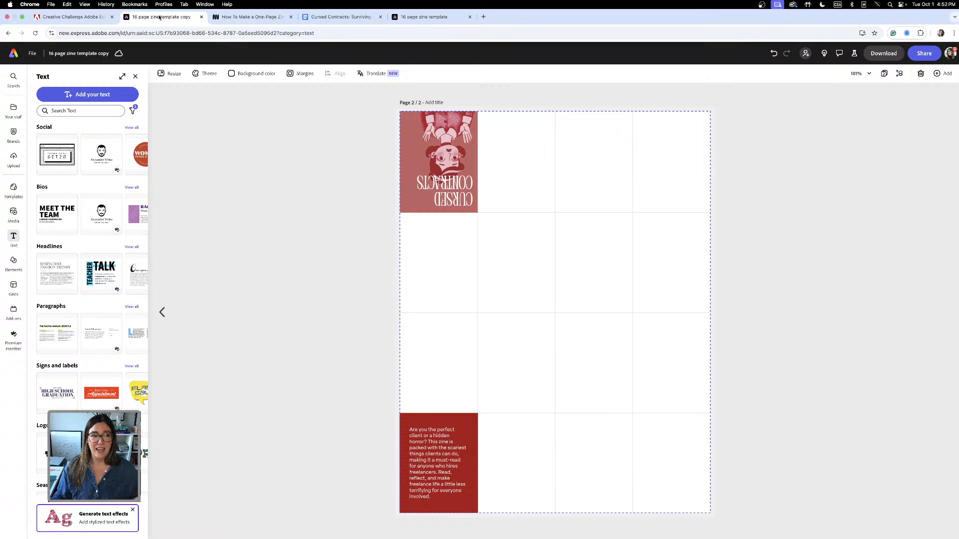
pyautogui.click(70, 17)
pyautogui.click(952, 293)
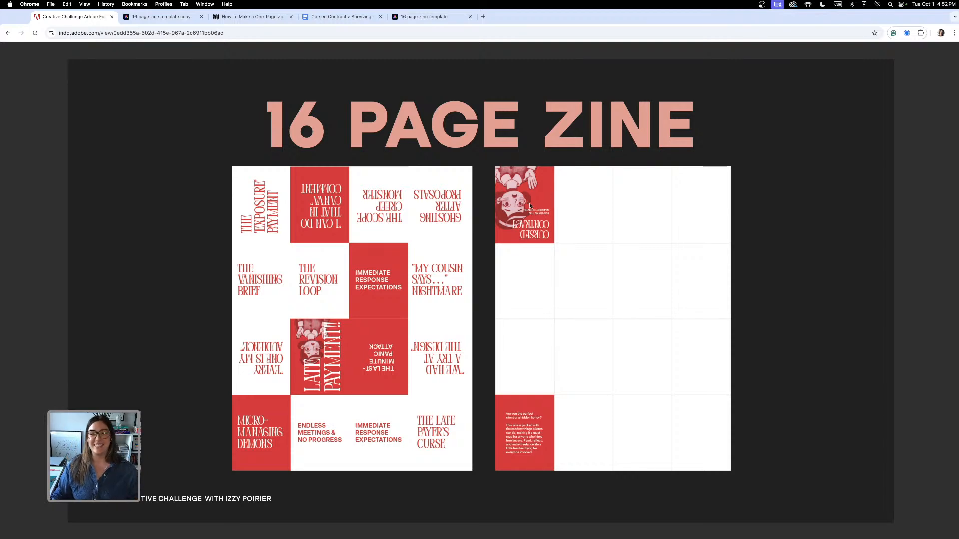
pyautogui.click(950, 294)
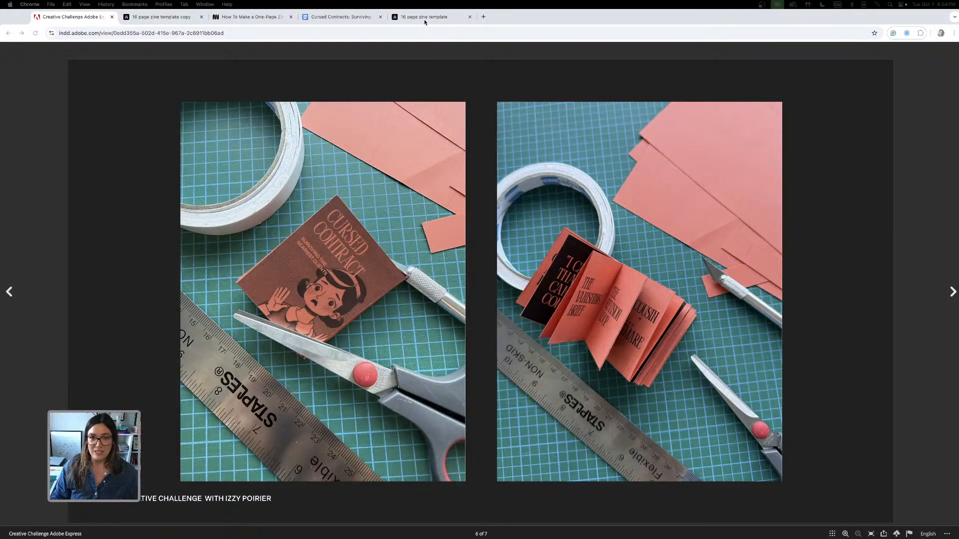
pyautogui.click(424, 17)
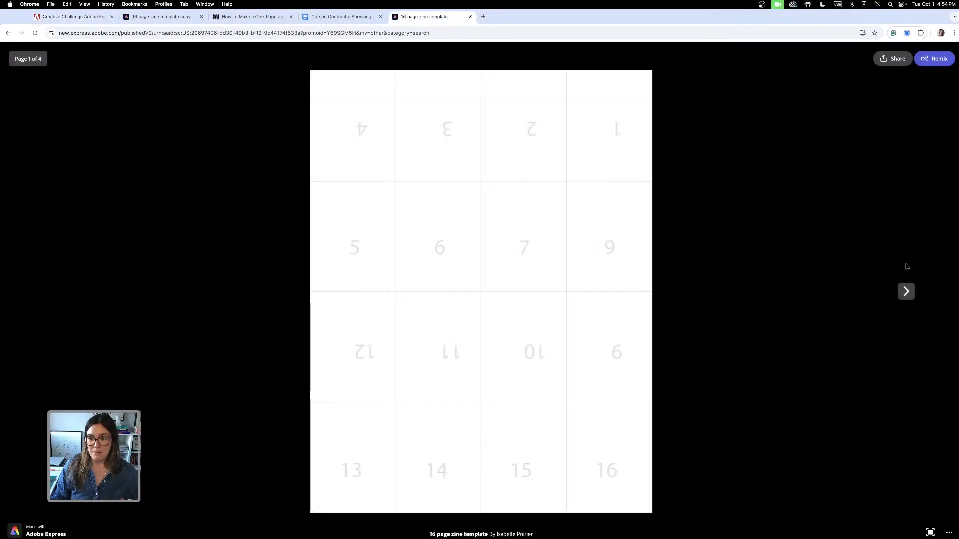